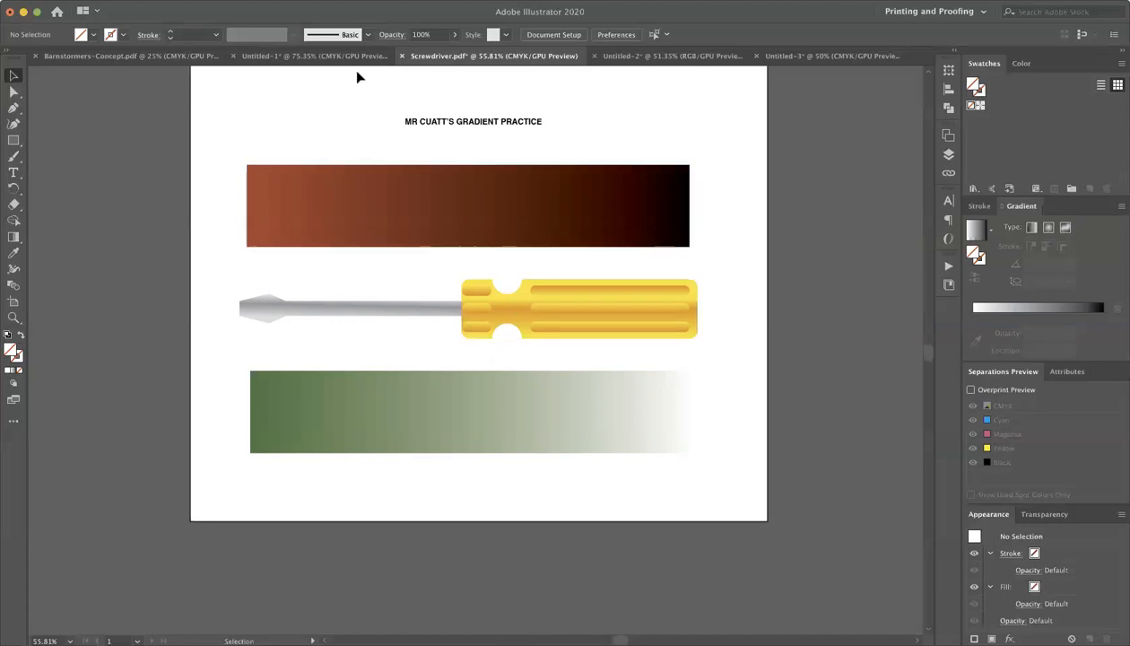
Step: Switch to the Untitled-1 document and check in the list of available panels that Gradient is enabled
click(302, 58)
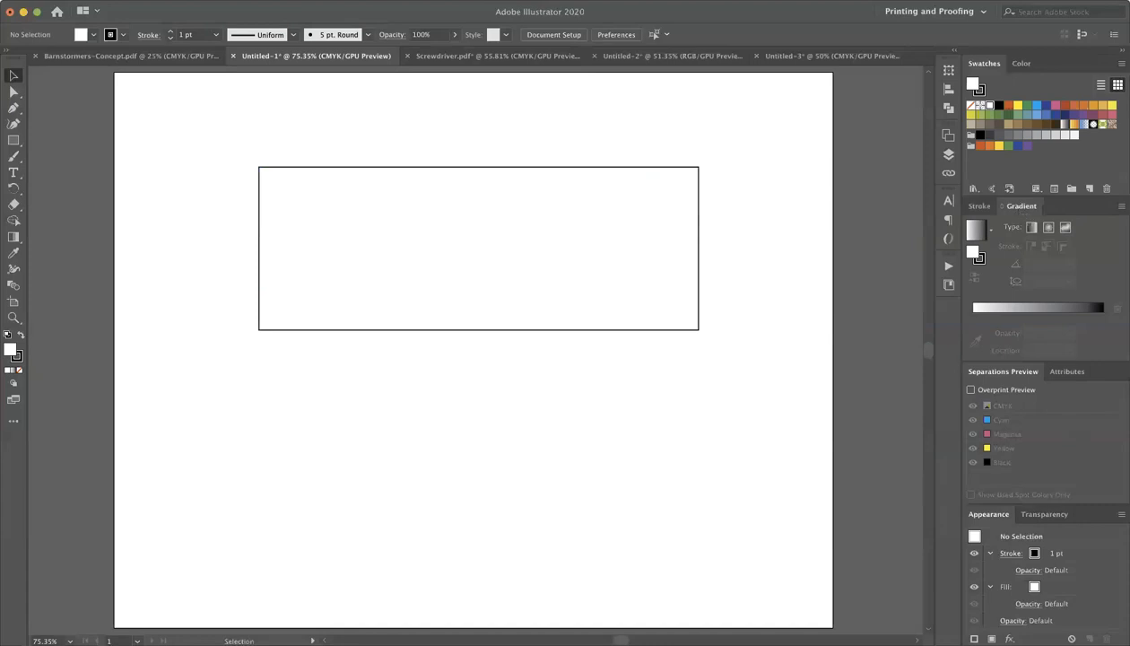
click(287, 0)
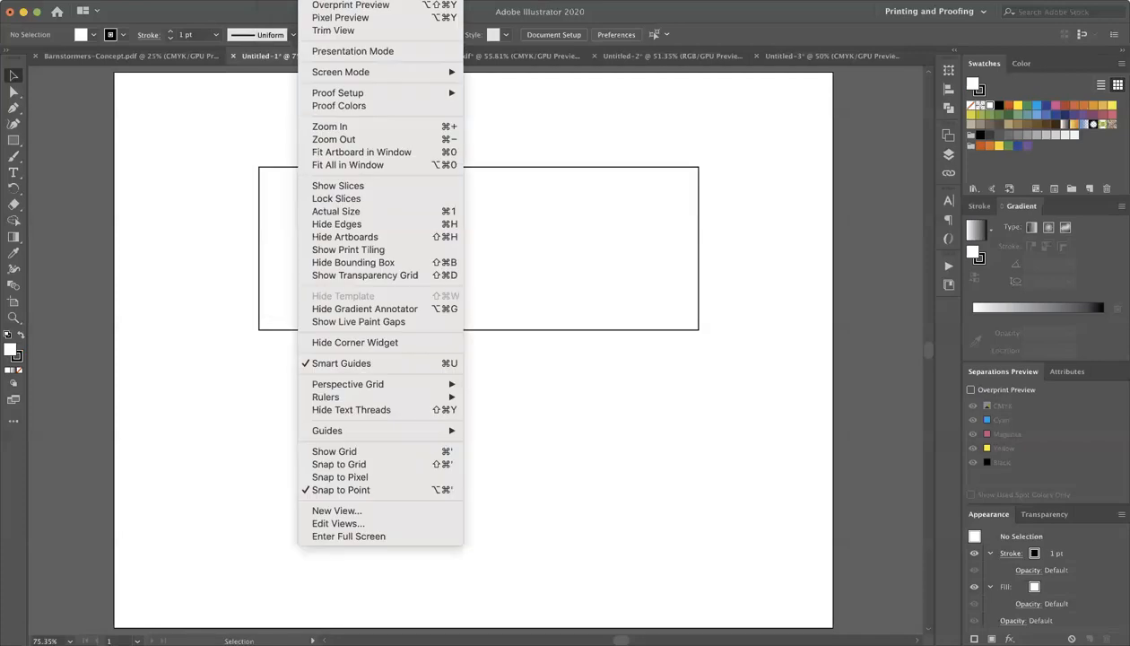
key(Escape)
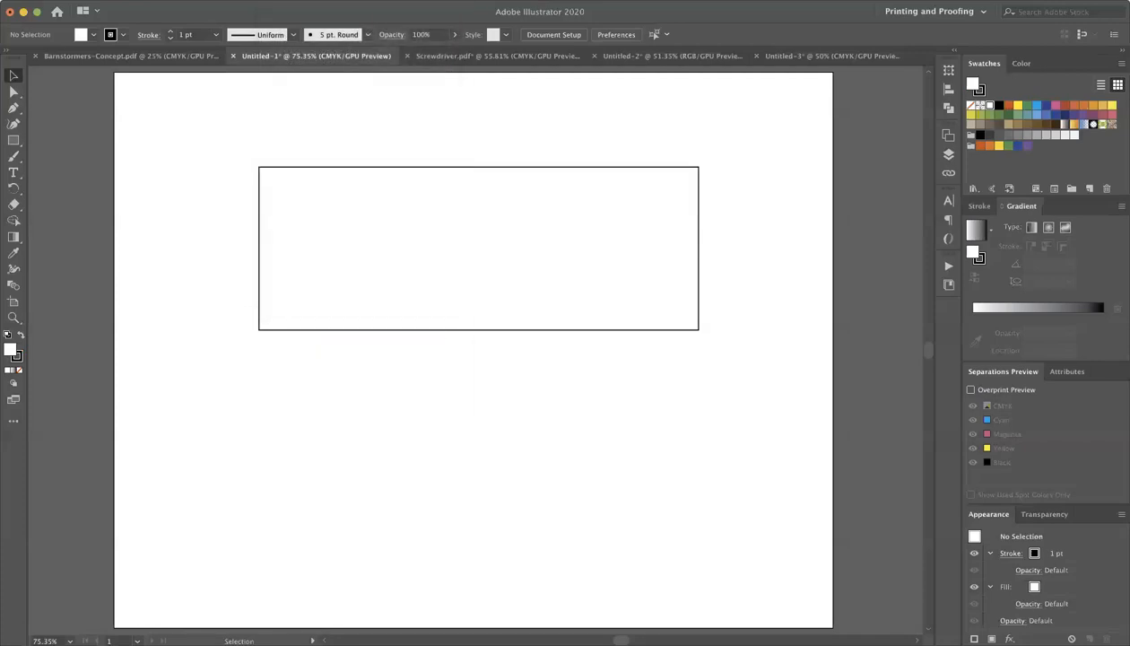
click(354, 0)
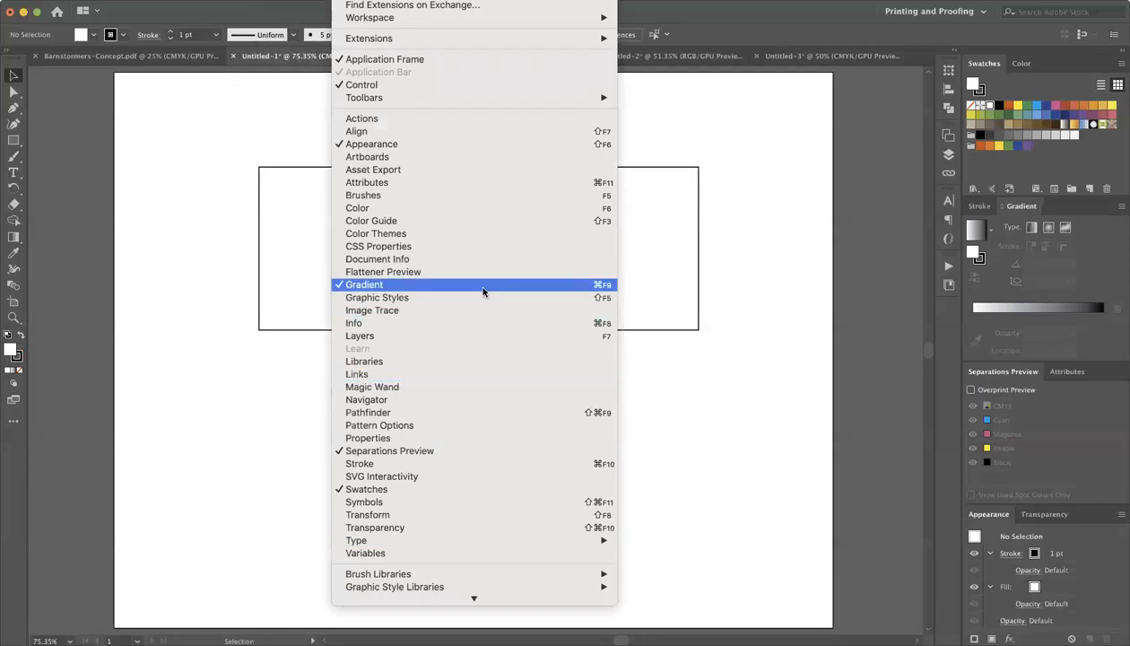
click(756, 302)
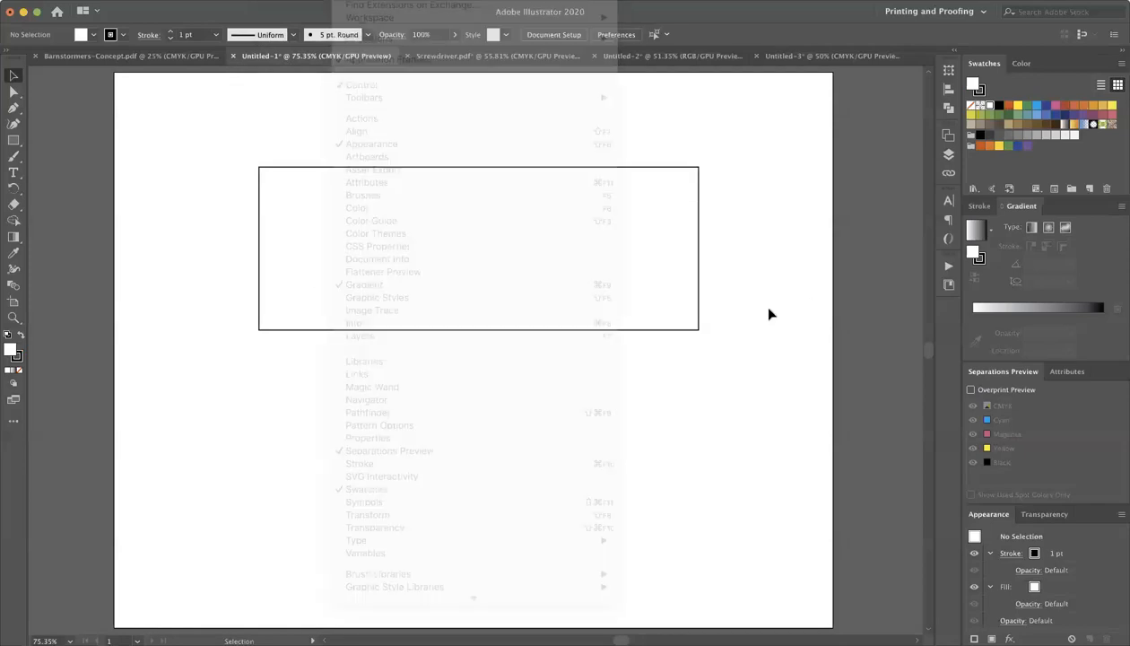
Step: Fill the rectangle with the default white-to-black linear gradient and deselect it
click(427, 177)
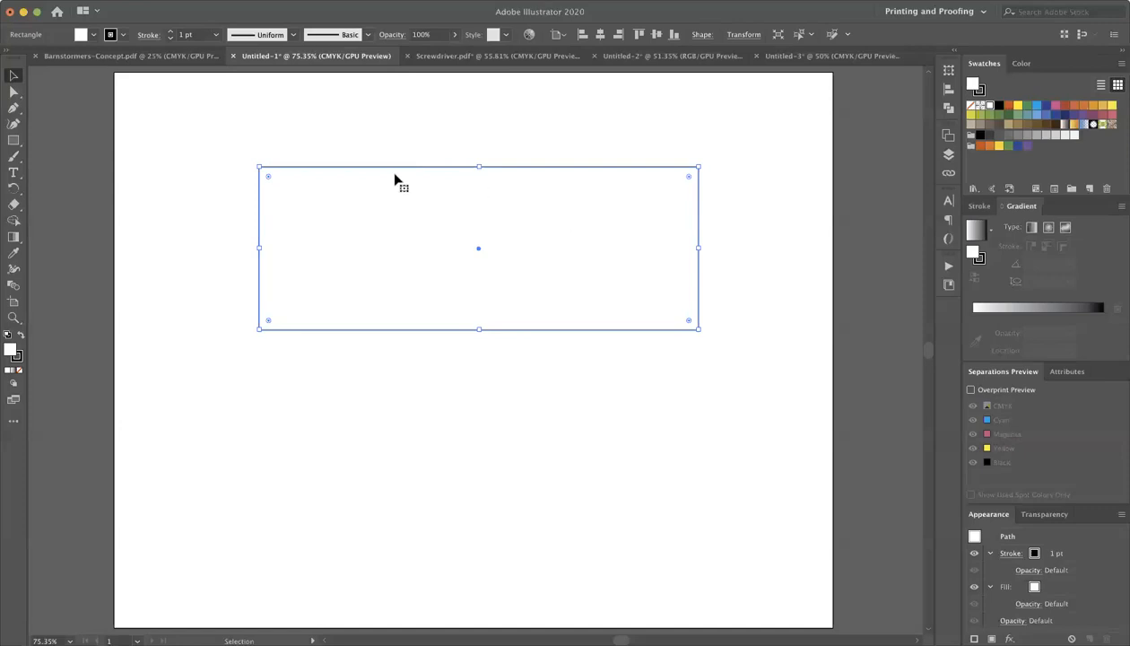
click(551, 137)
click(591, 235)
click(977, 235)
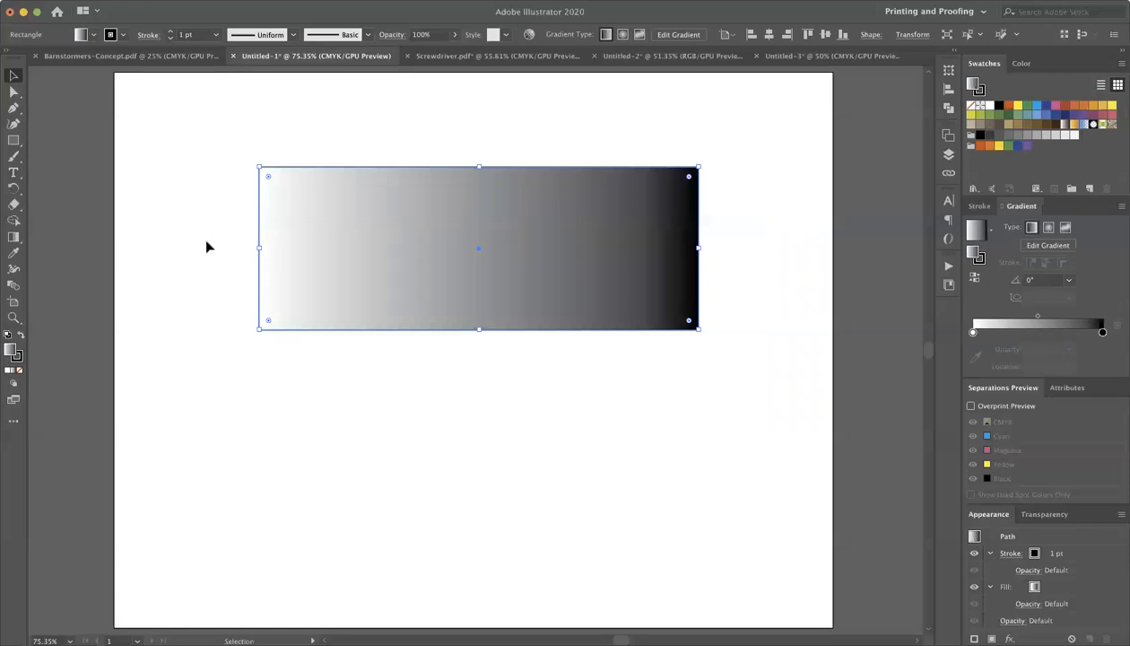
click(753, 297)
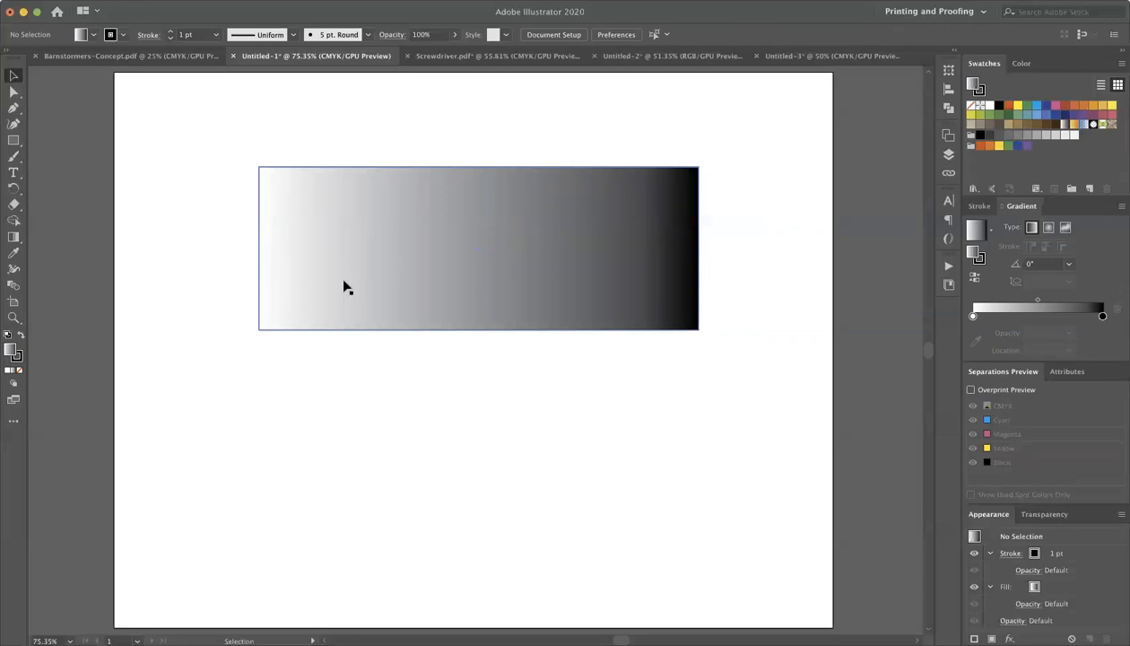
Step: Try moving the rectangle's white gradient stop to about 67%, and return it to 0%
click(306, 256)
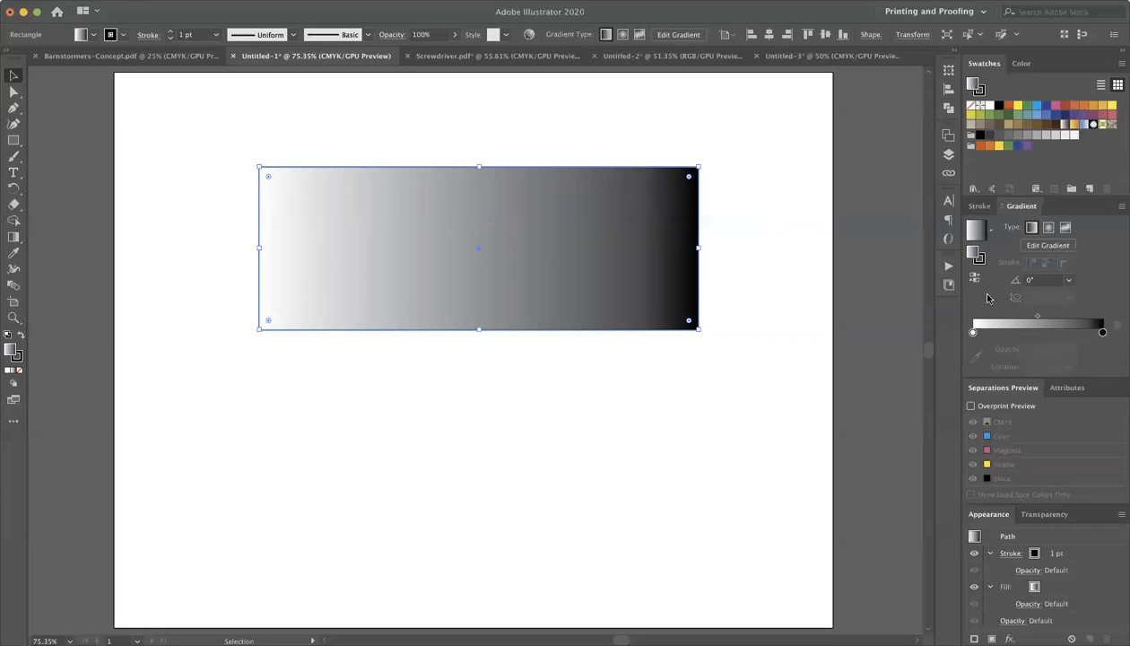
drag(975, 332, 1060, 334)
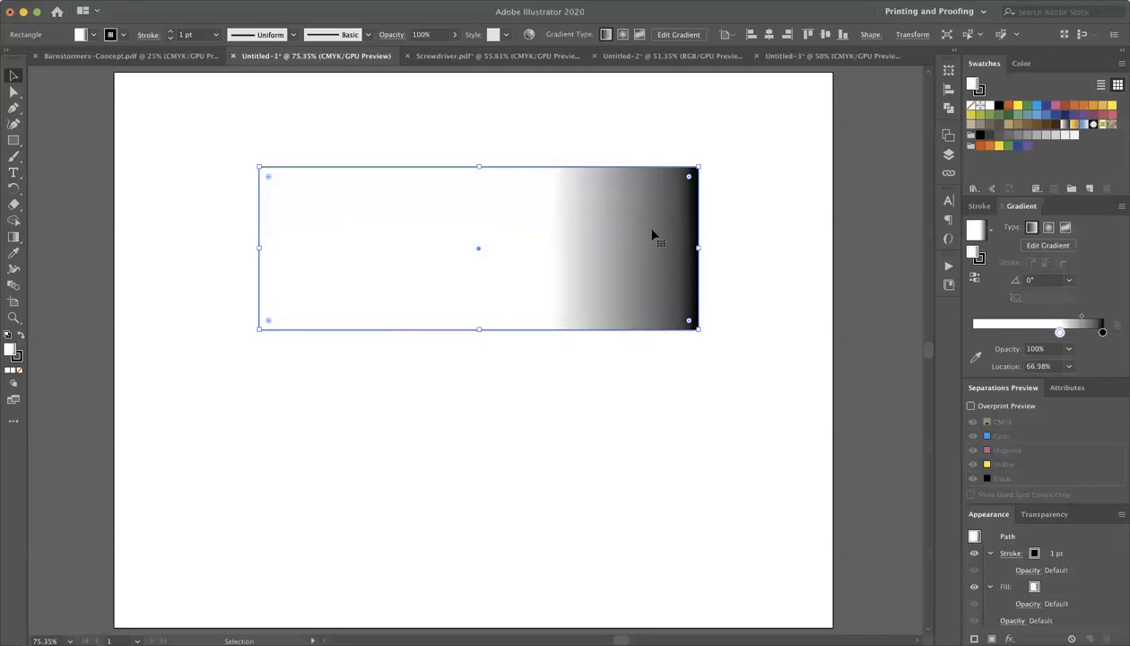
scroll(644, 223, up, 1)
scroll(651, 247, up, 1)
key(space)
drag(402, 325, 598, 348)
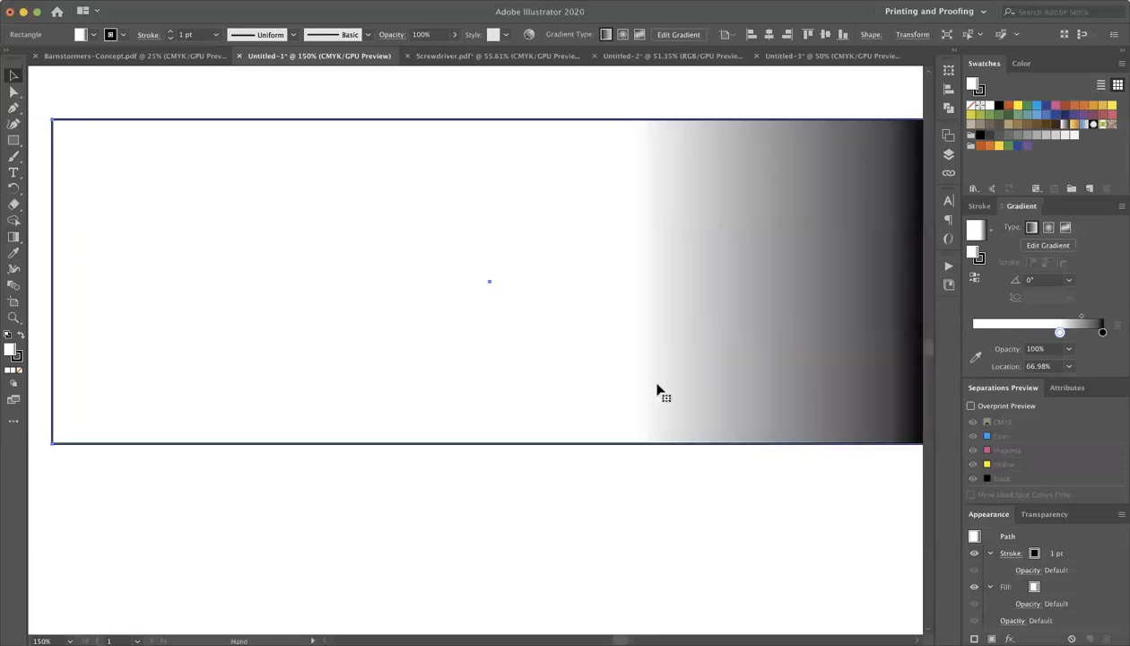
drag(1060, 331, 967, 338)
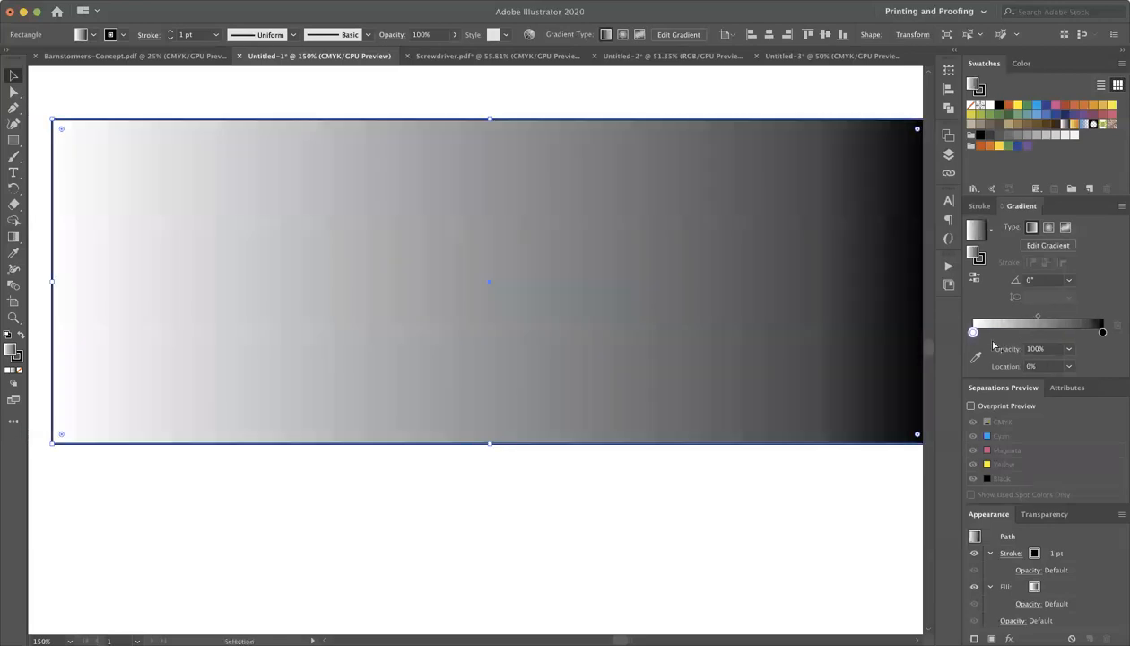
Step: Try shifting the black gradient stop and the midpoint, and restore the even white-to-black blend
drag(1101, 332, 973, 320)
key(super+z)
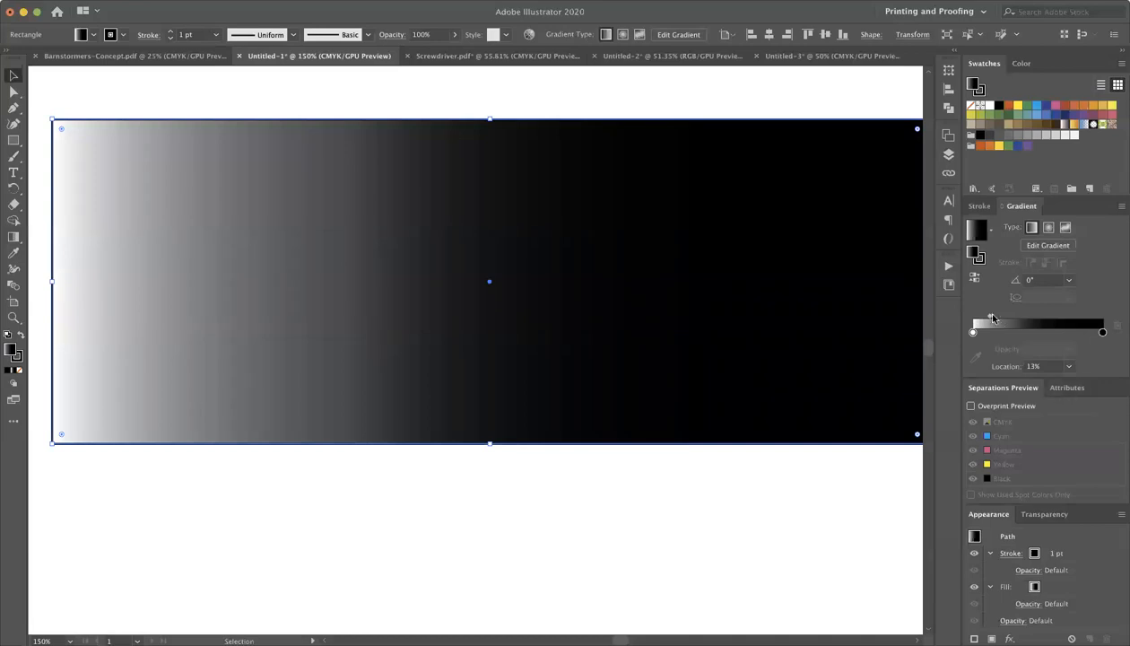
drag(989, 317, 1038, 317)
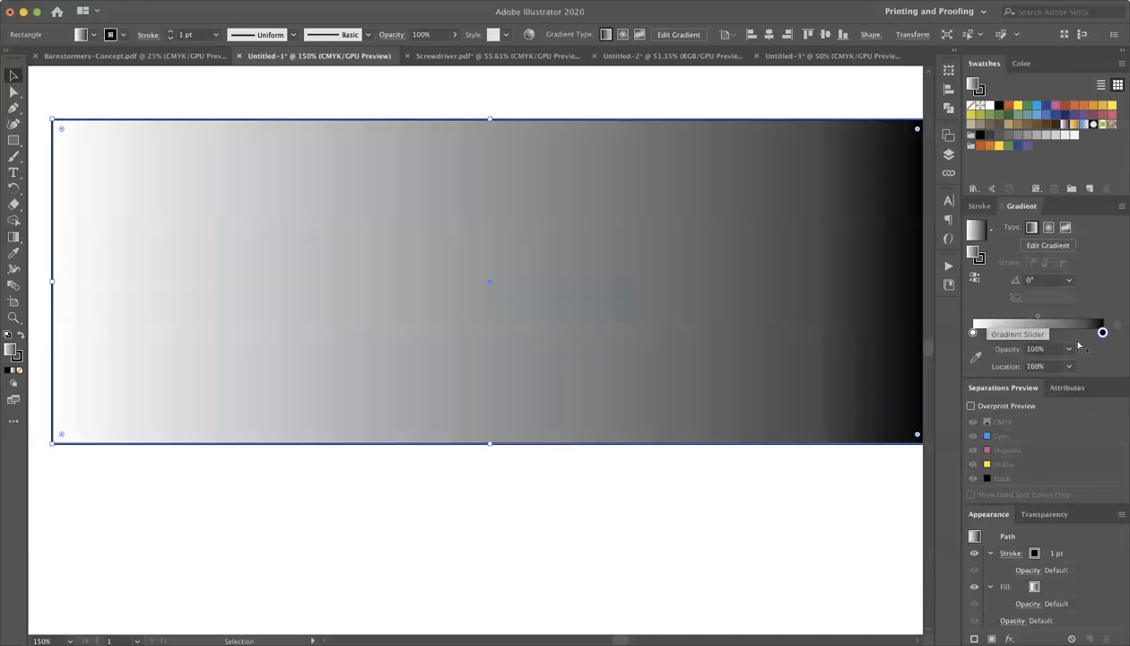
click(1102, 331)
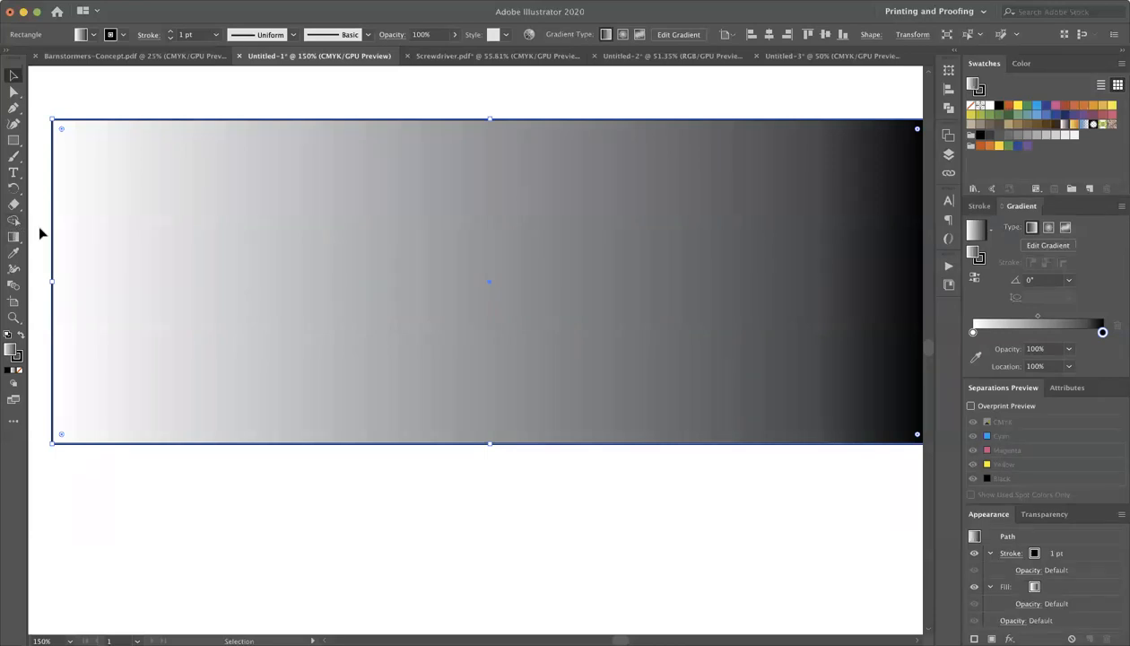
scroll(127, 243, down, 1)
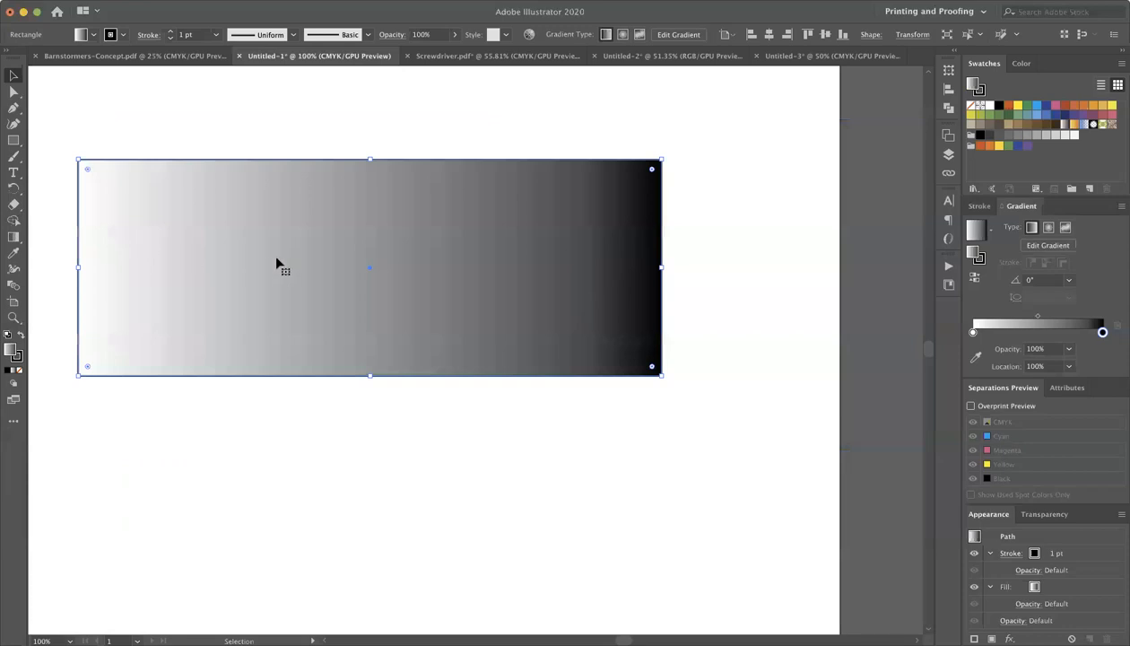
click(673, 287)
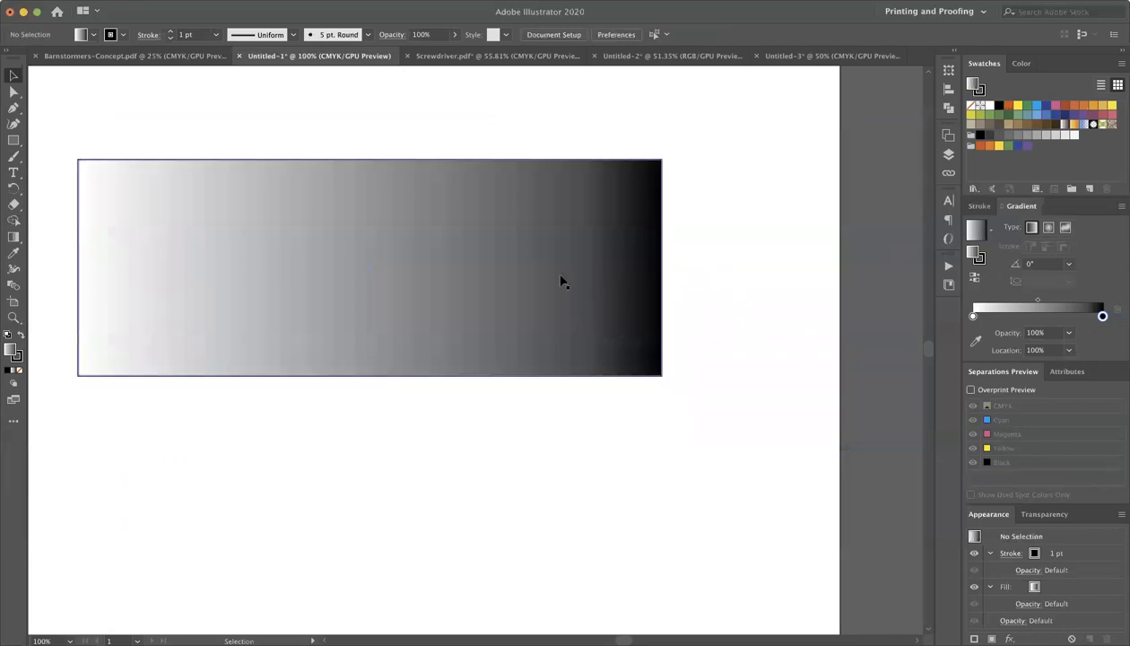
Step: Try a gradient angle of 60° on the rectangle, followed by 90°, and deselect it
click(497, 278)
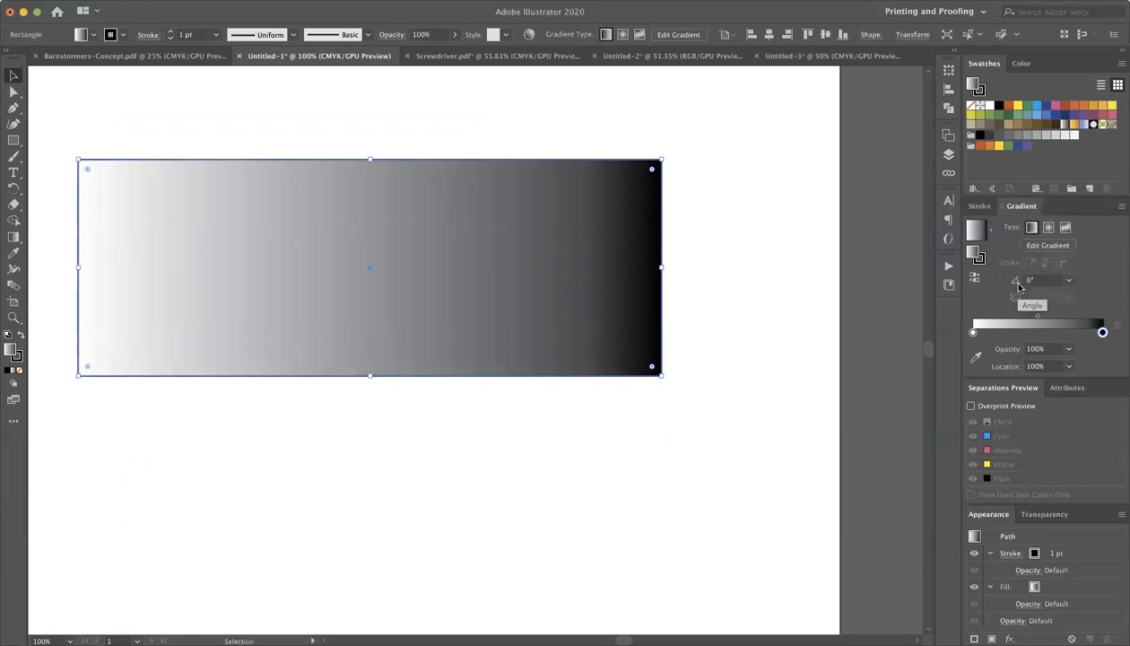
click(1068, 280)
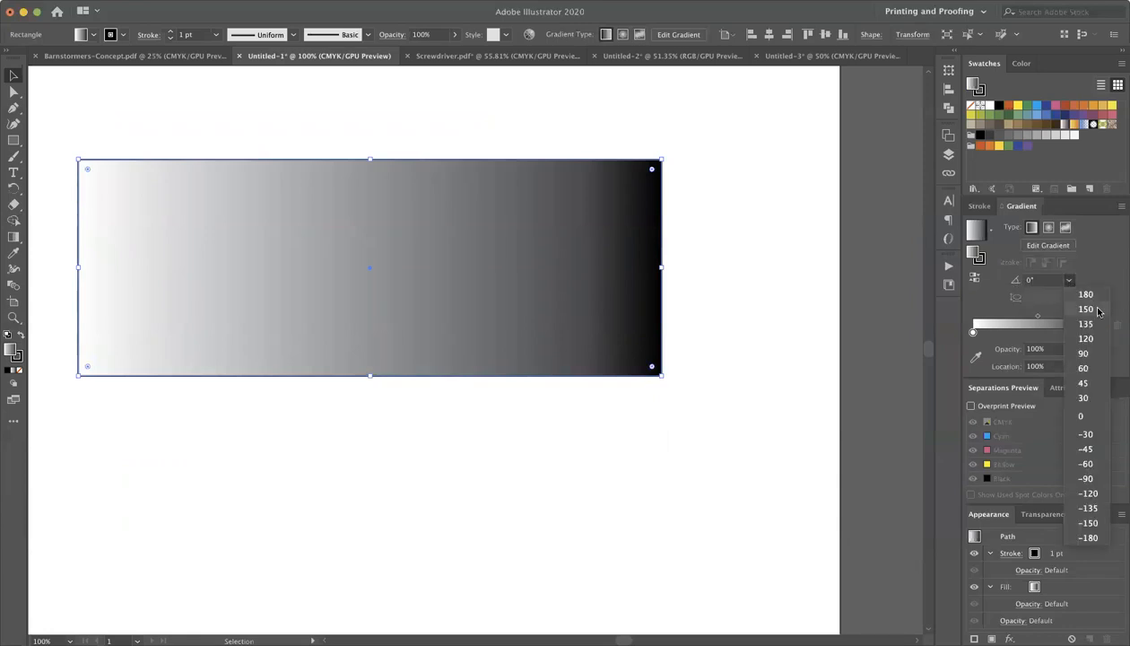
click(1085, 367)
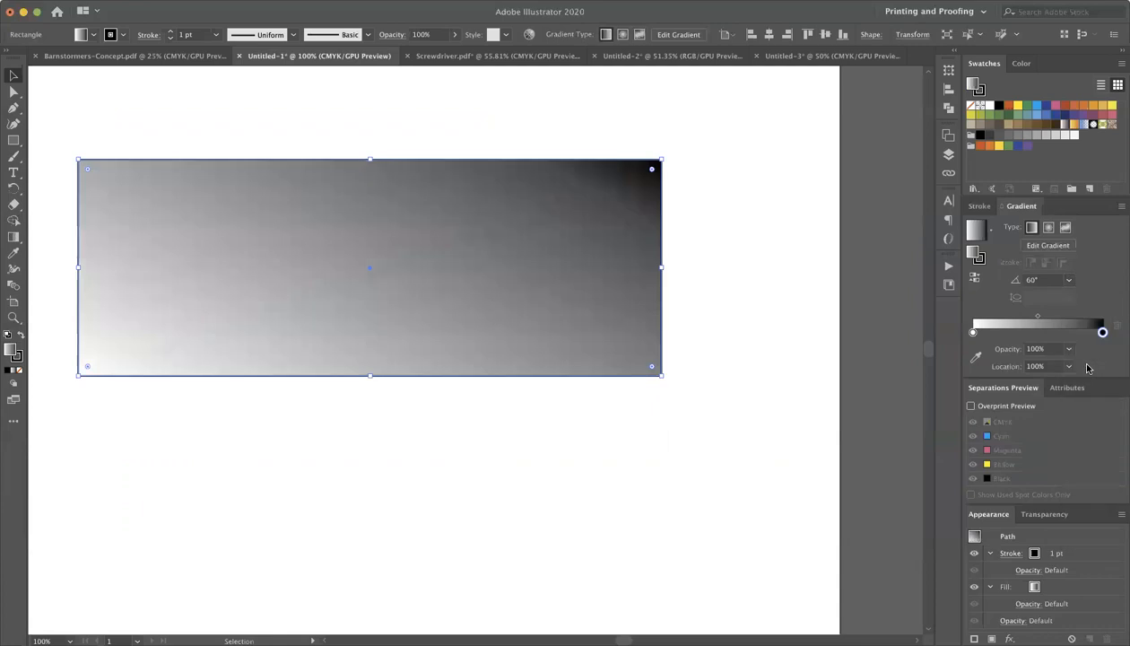
click(1068, 280)
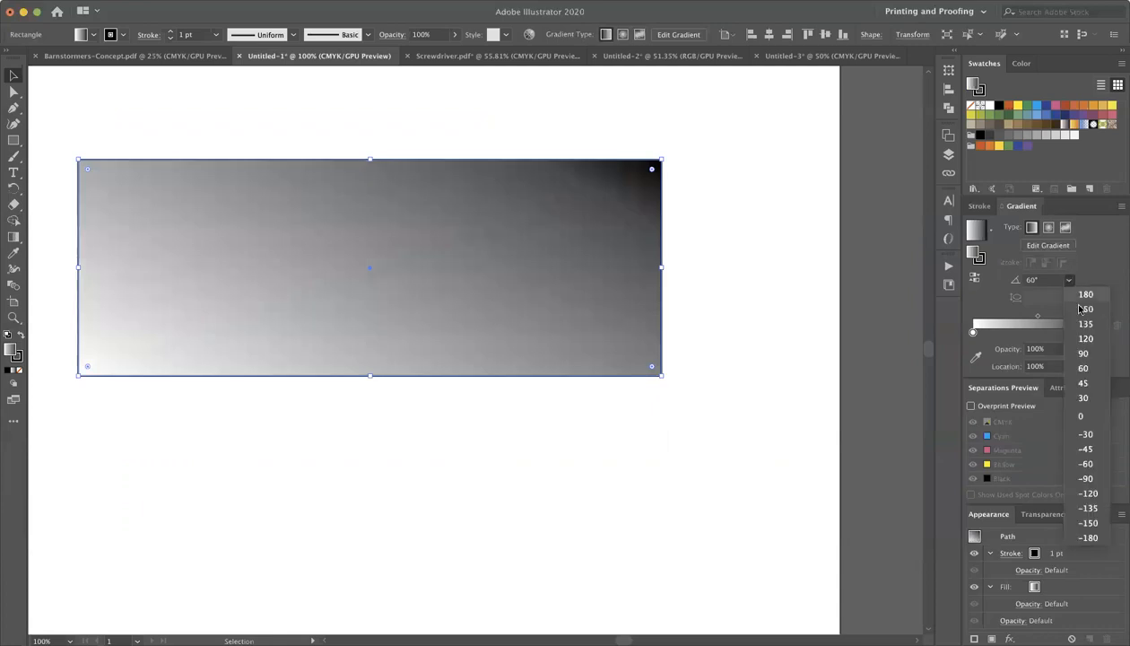
click(1084, 353)
click(689, 242)
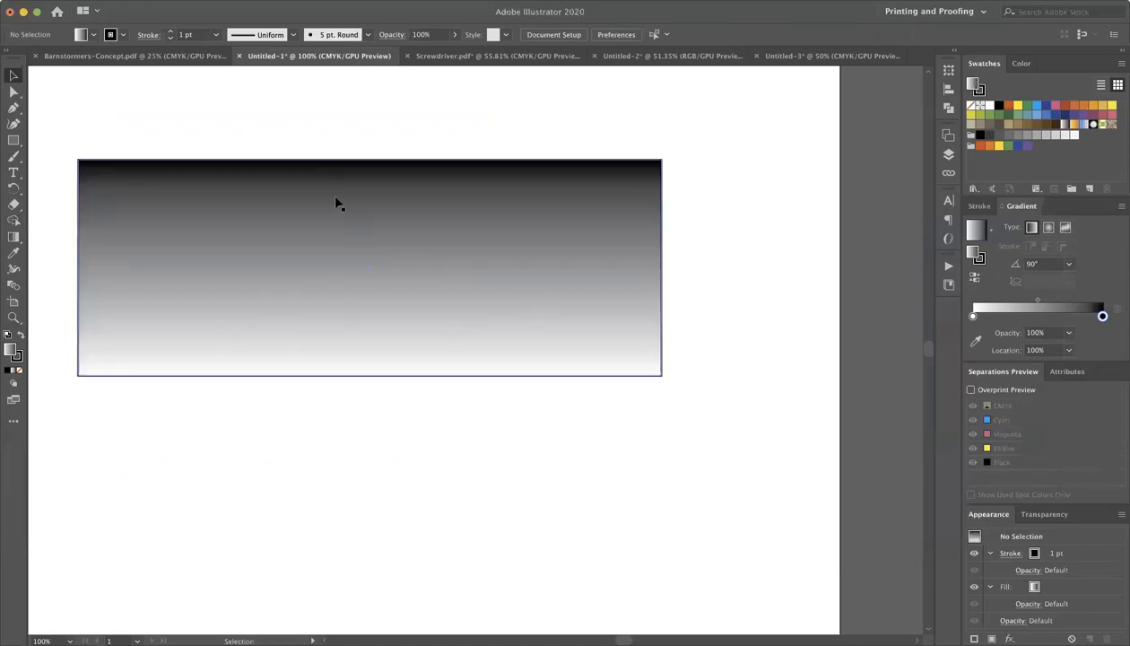
Step: Try several gradient angles, including 180° and 30°, with nothing selected
click(1060, 264)
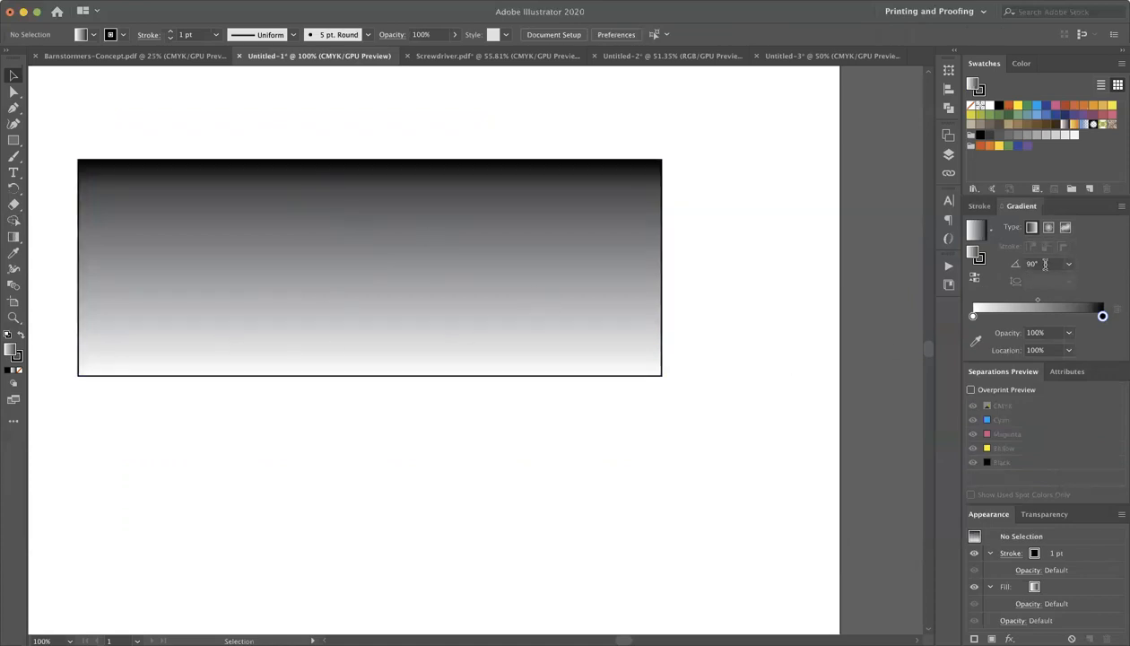
text(93)
key(Return)
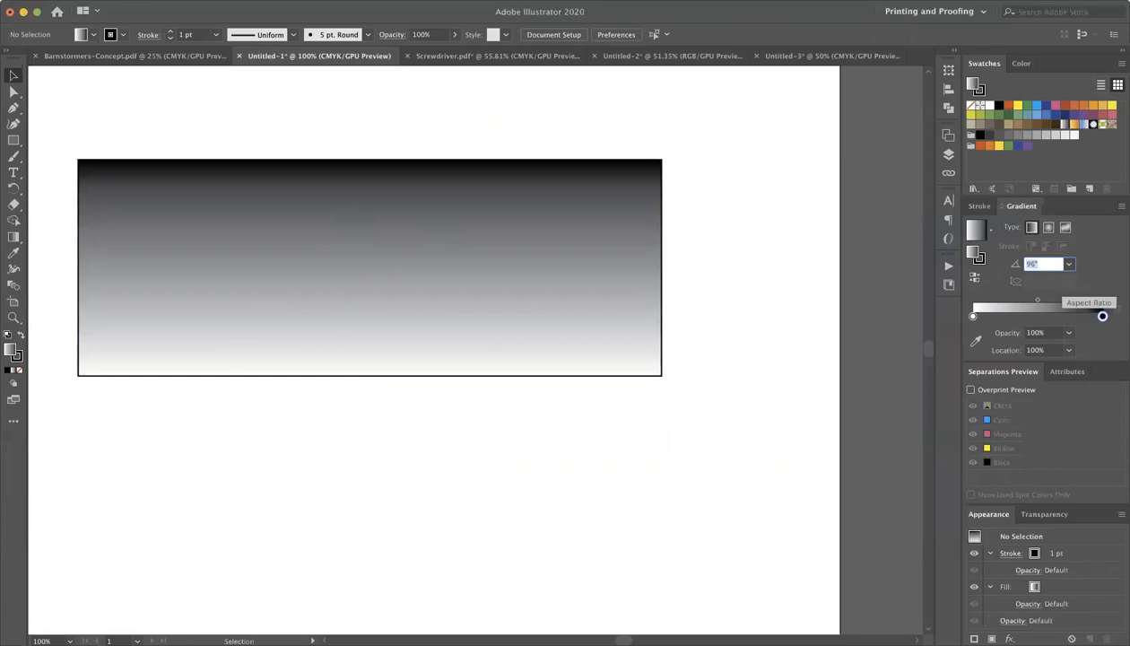
text(89)
key(Return)
text(199)
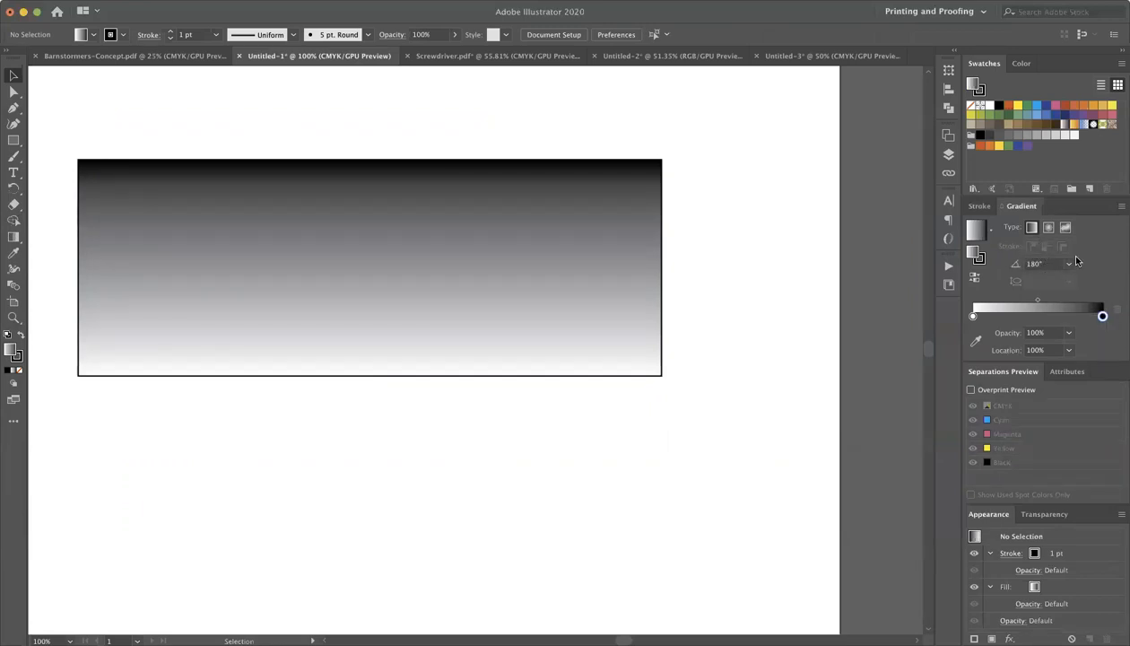
click(1067, 265)
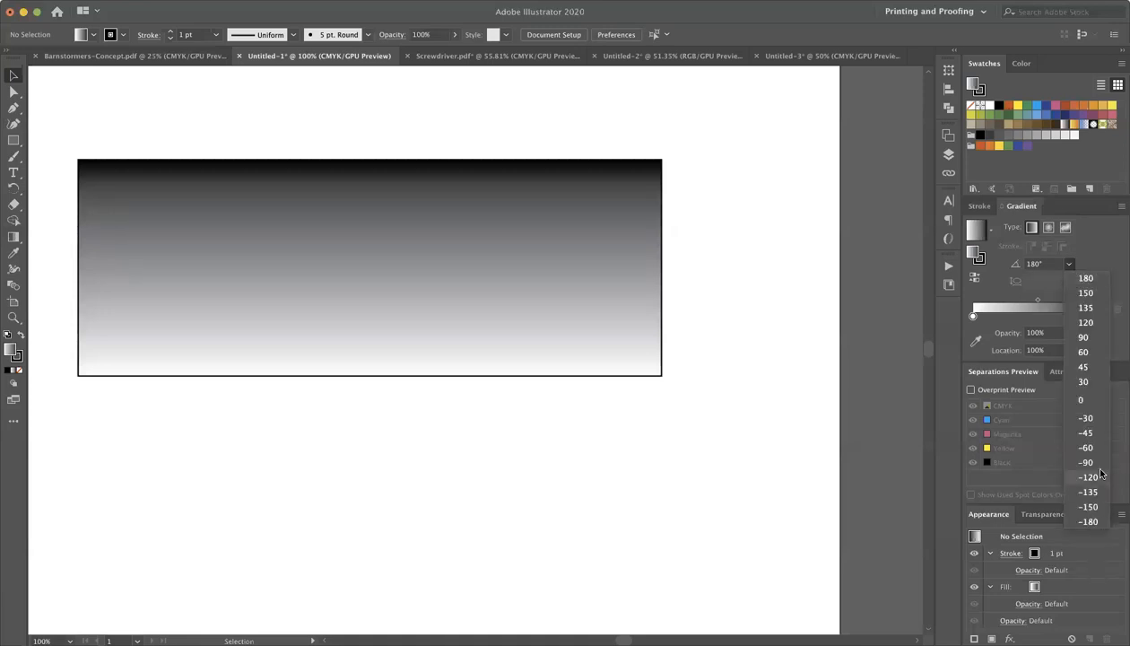
click(1087, 382)
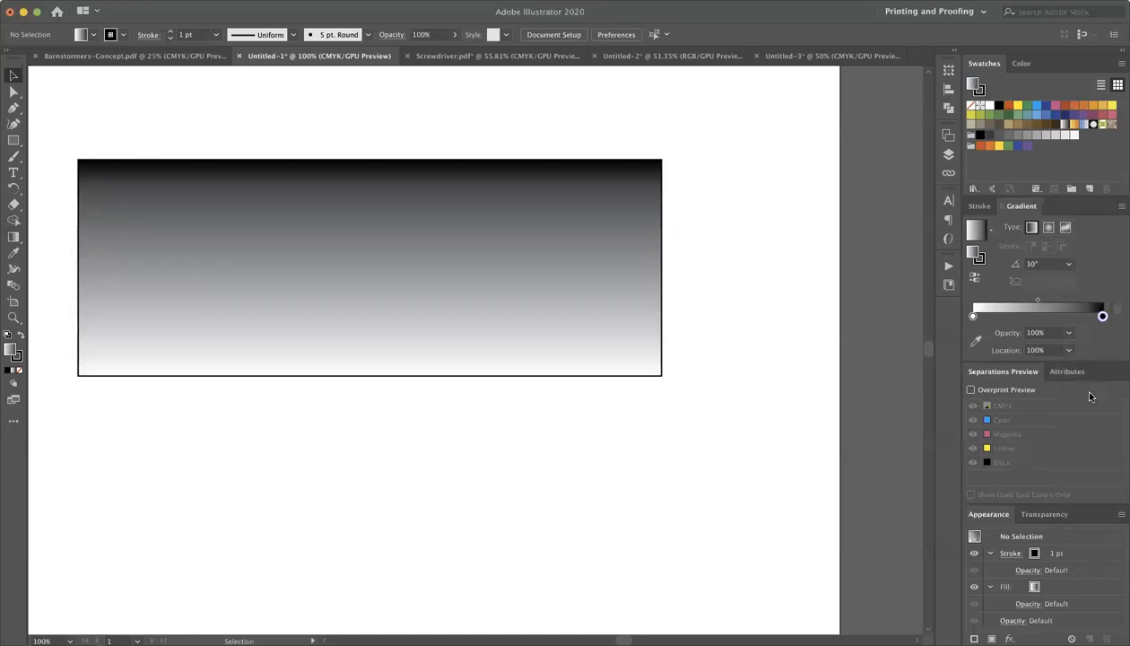
Step: Select the rectangle, set its gradient angle to 30° and deselect it
click(592, 210)
click(1069, 281)
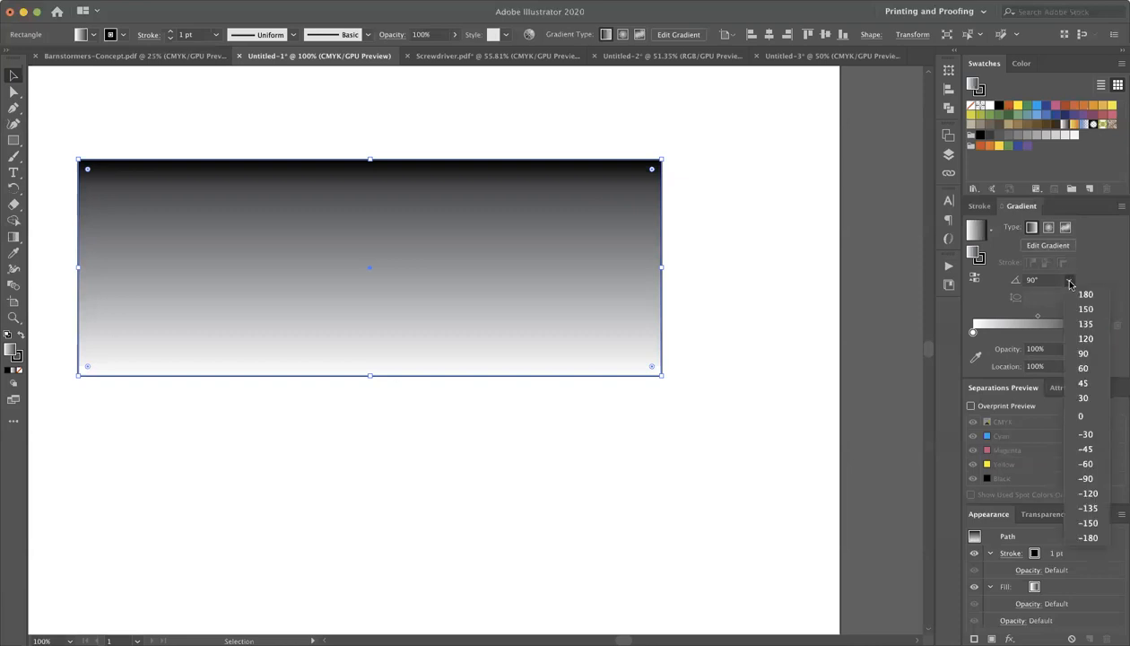
click(1085, 398)
key(super+shift+a)
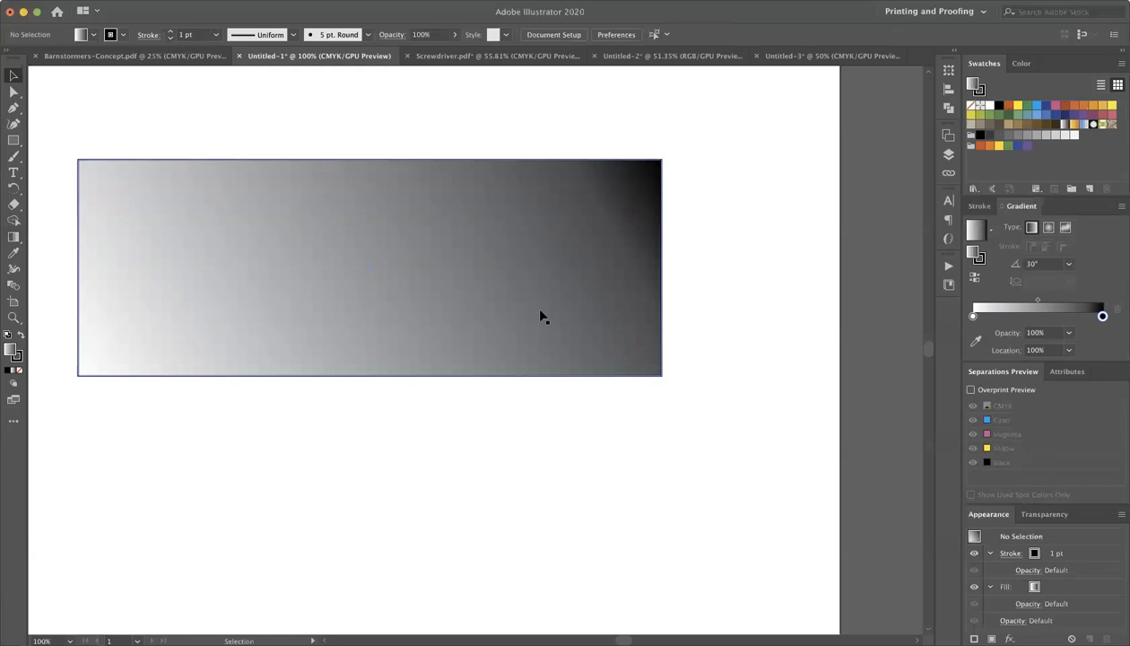
Step: Try reversing the gradient direction with nothing selected, and again with the rectangle selected
click(974, 279)
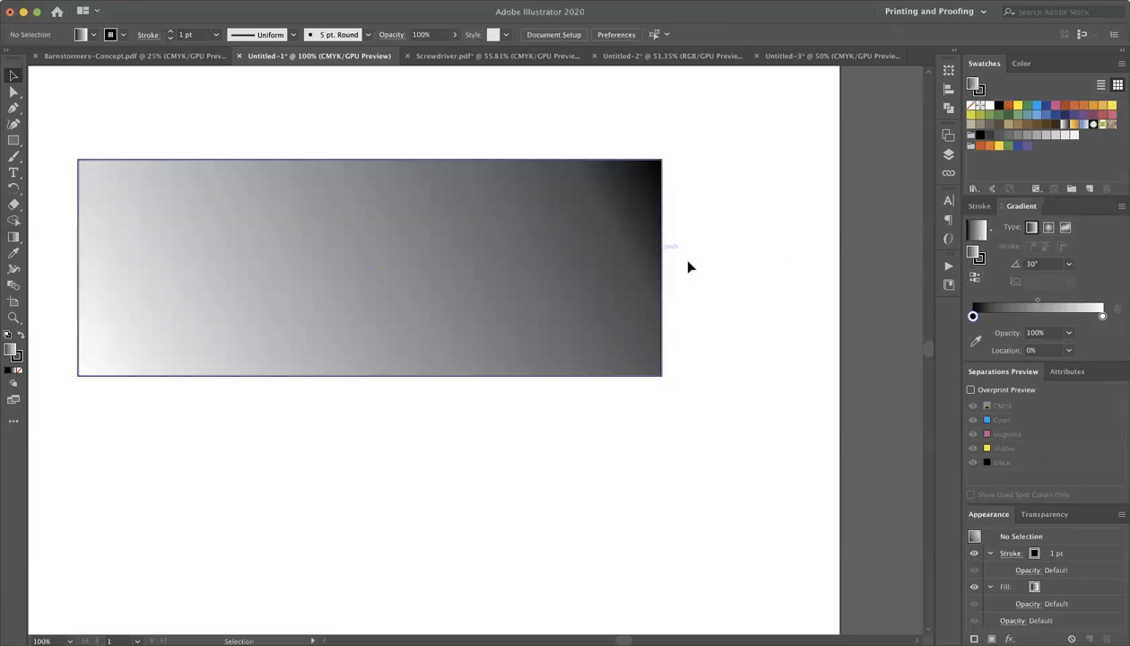
click(567, 203)
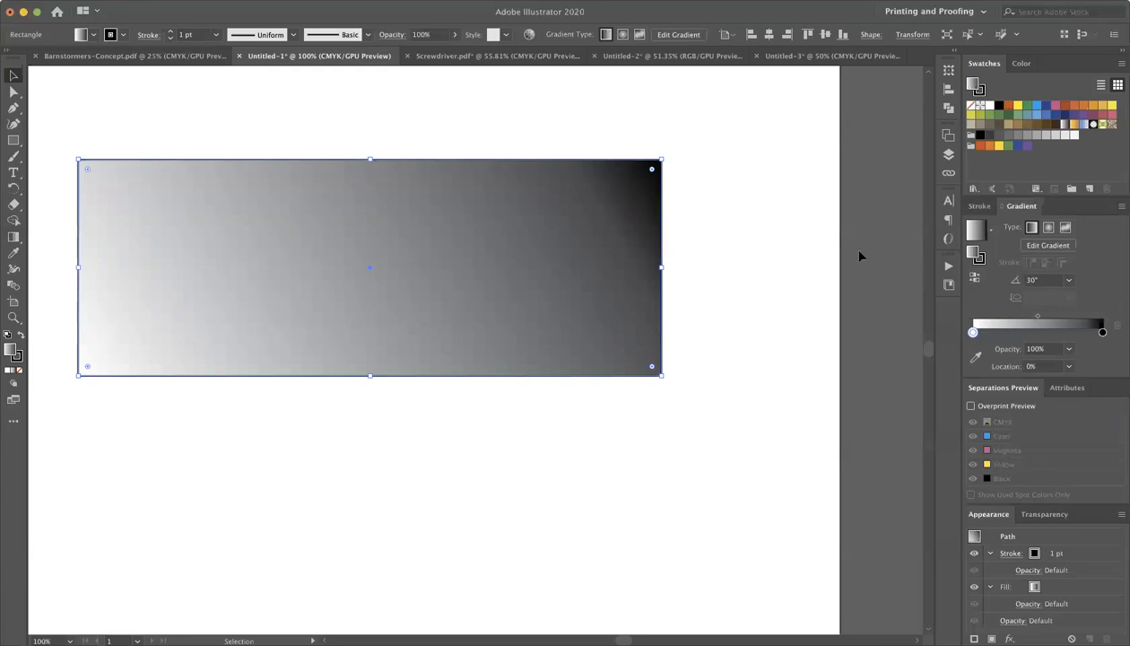
click(974, 279)
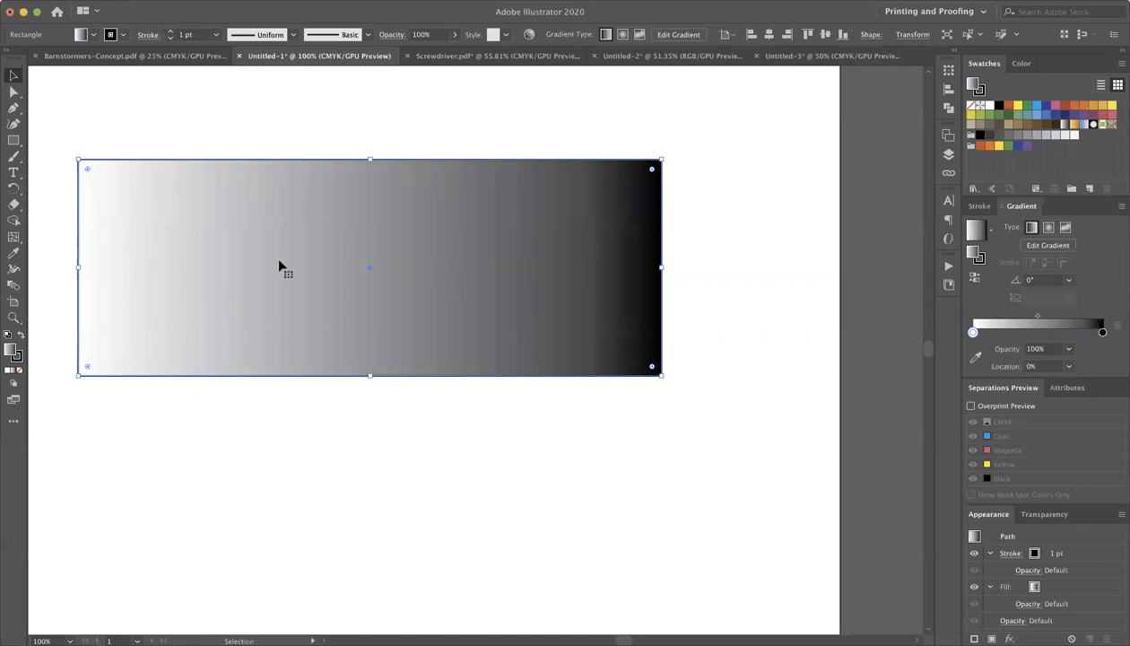
Step: Change the rectangle's fill from a linear to a radial gradient and deselect it
scroll(279, 266, left, 1)
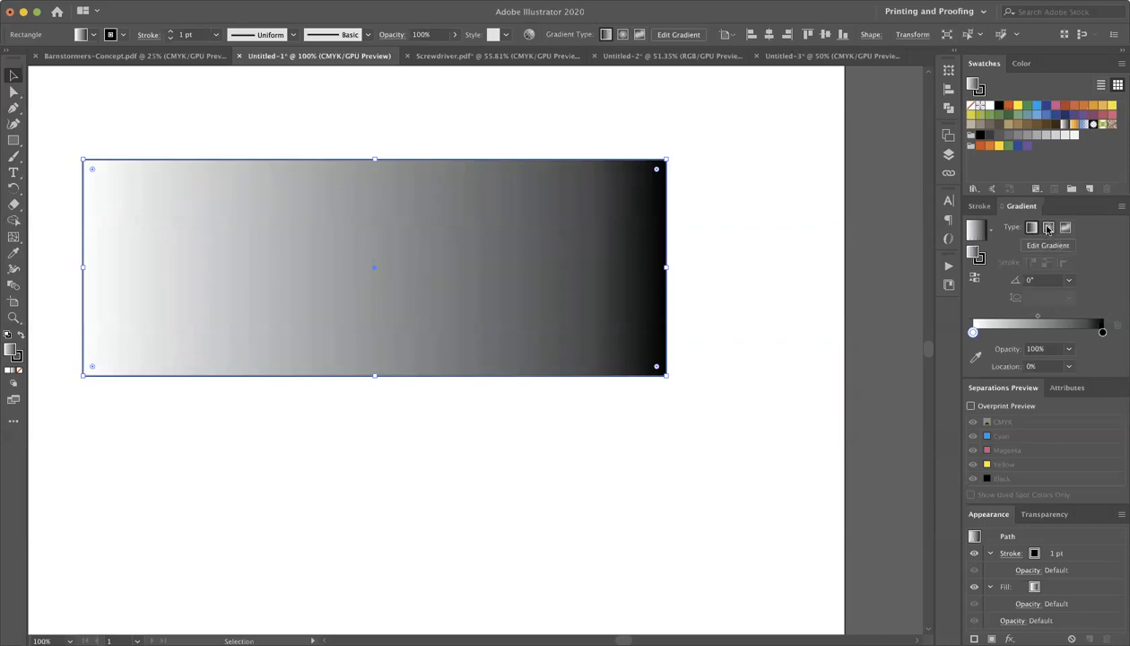
click(1048, 229)
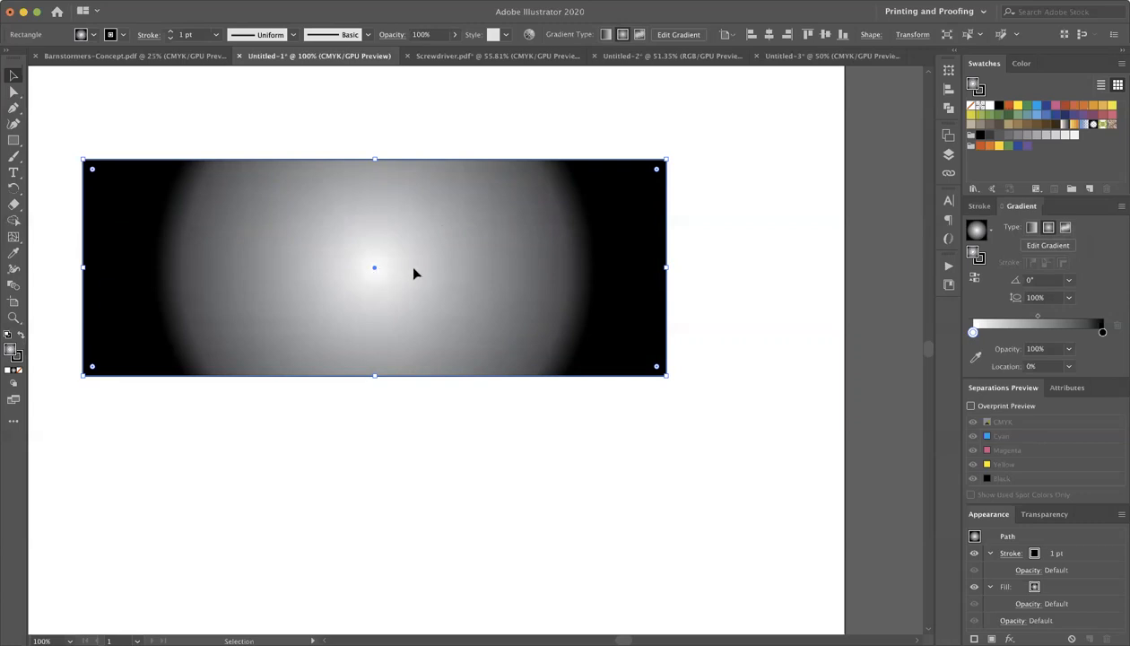
click(380, 434)
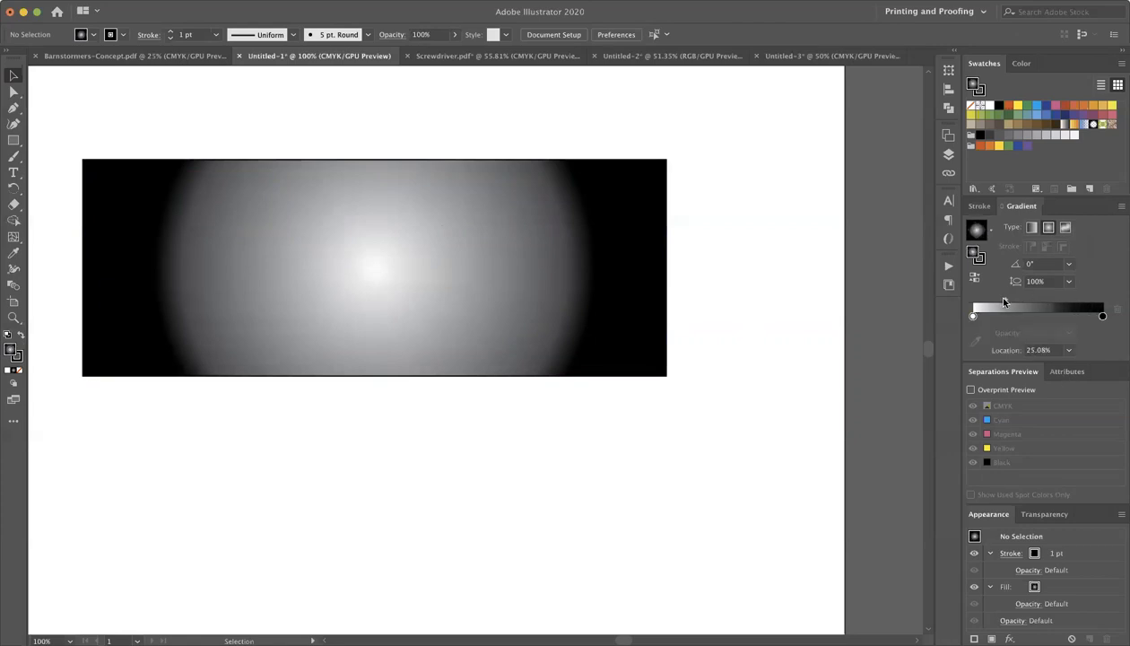
Step: Select the rectangle, move its radial gradient's midpoint to about 68.56% and set the aspect ratio to 30%
click(625, 227)
drag(1038, 315, 1065, 318)
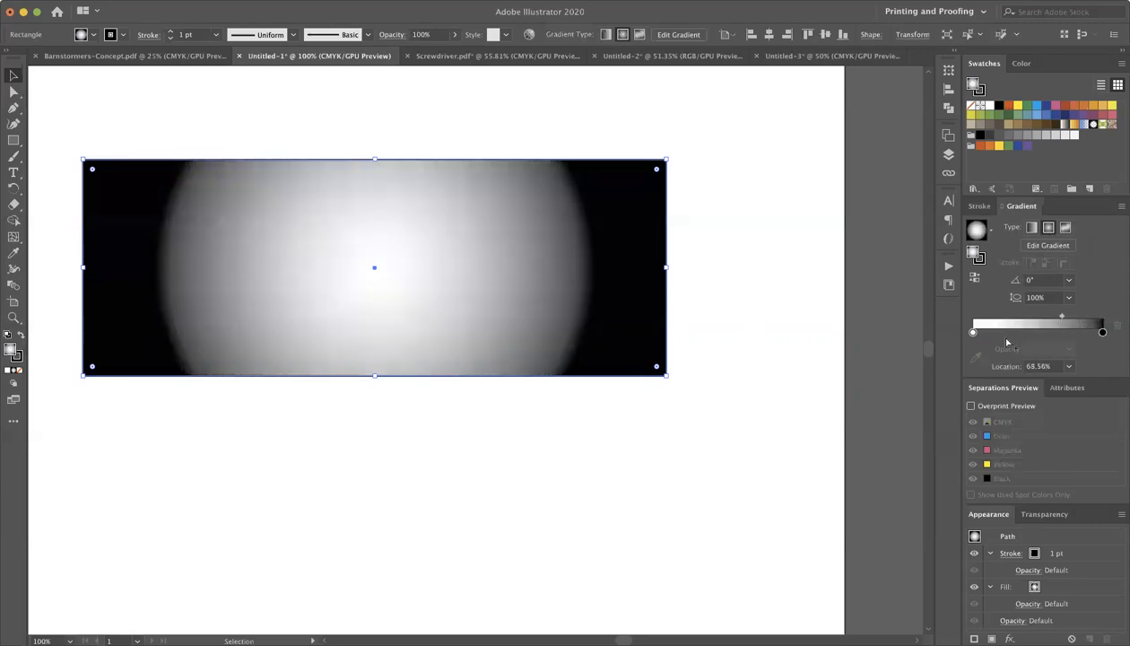
click(1068, 279)
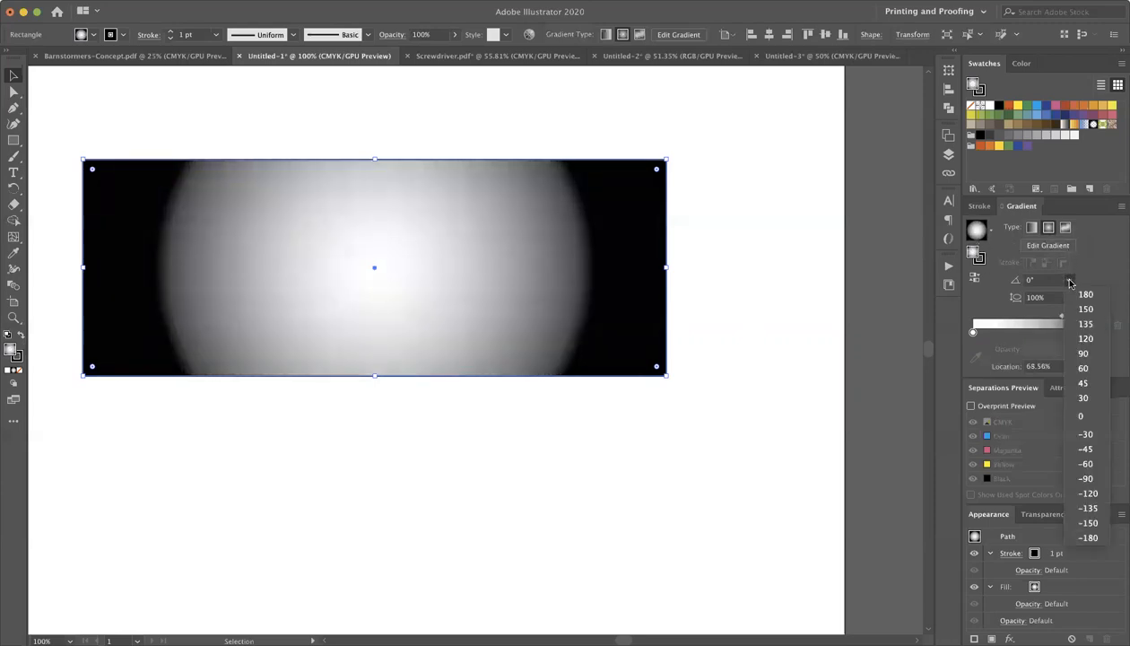
click(1068, 279)
click(1068, 297)
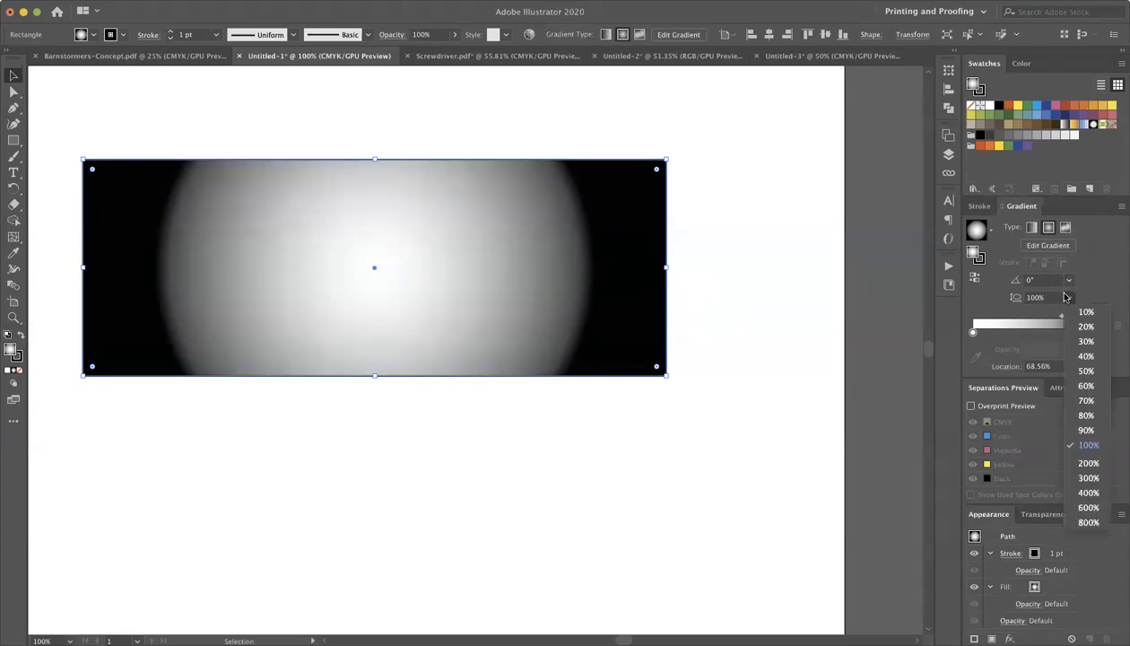
click(1080, 345)
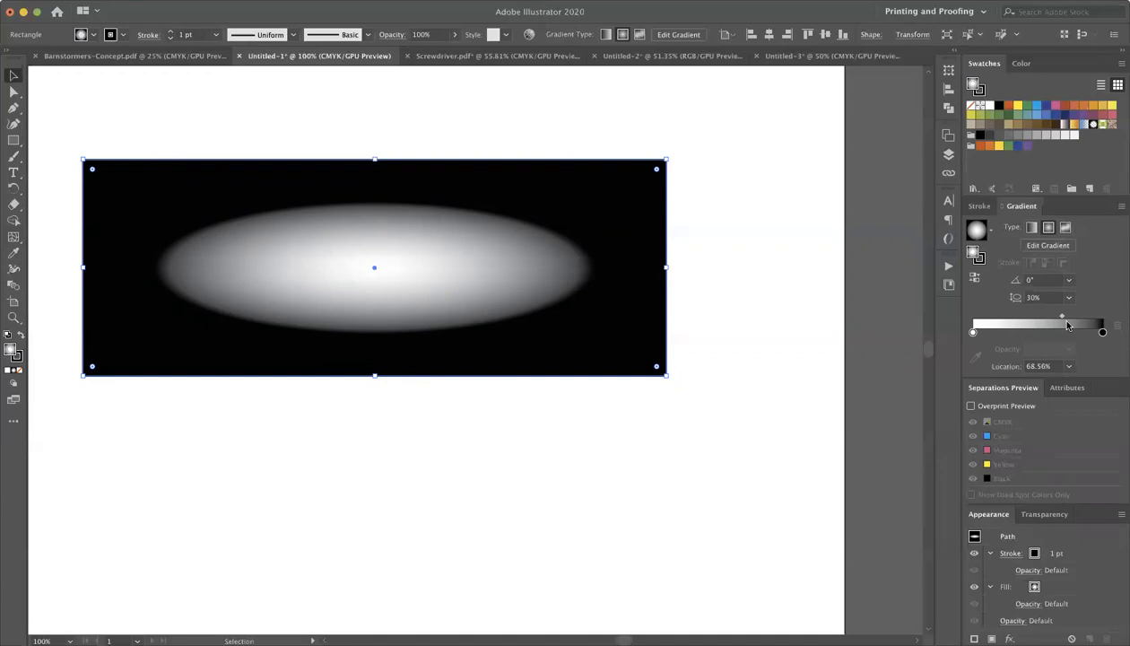
Step: Move the radial gradient's midpoint to about 41.32%, set the aspect ratio to 100% and deselect the rectangle
drag(1060, 319, 1027, 315)
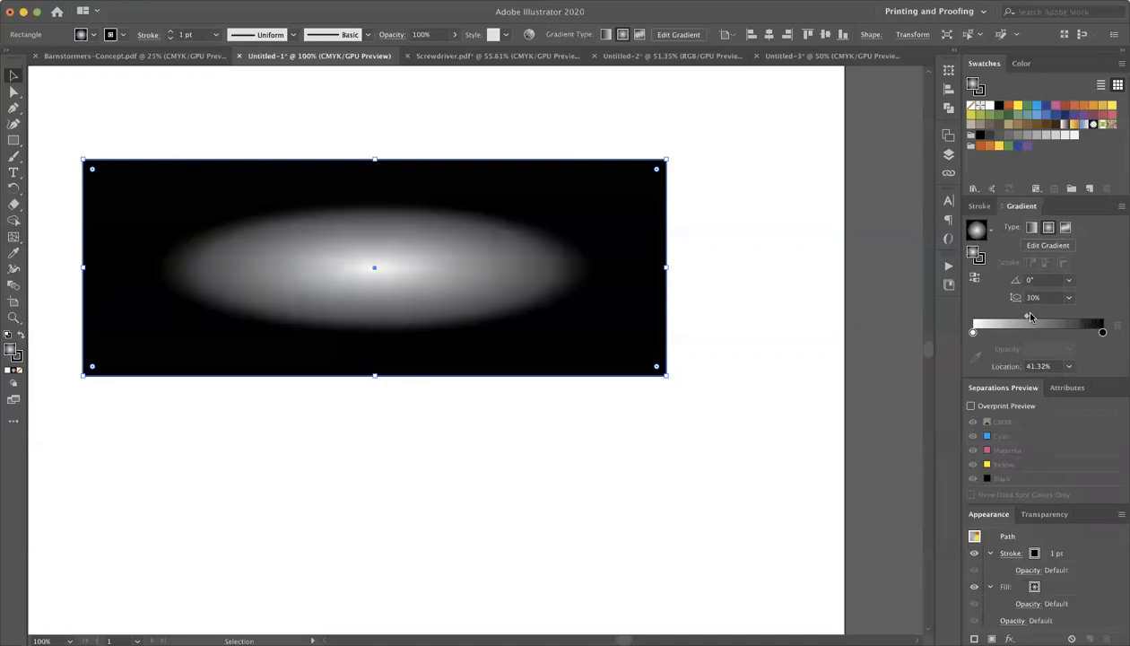
click(1068, 297)
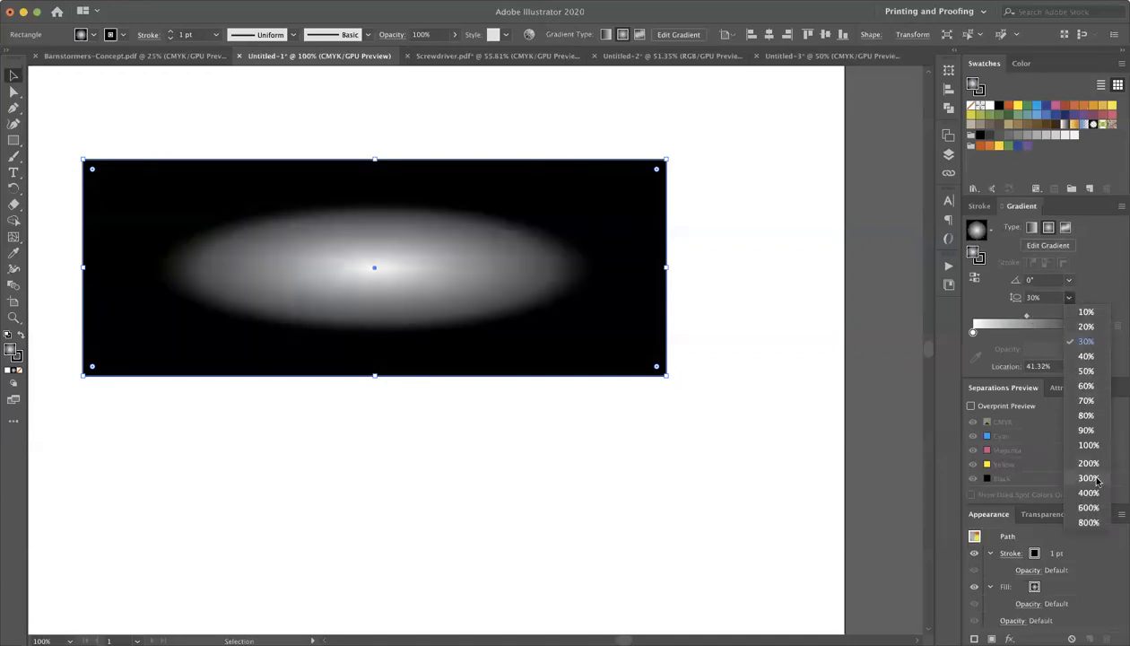
click(1087, 445)
click(857, 326)
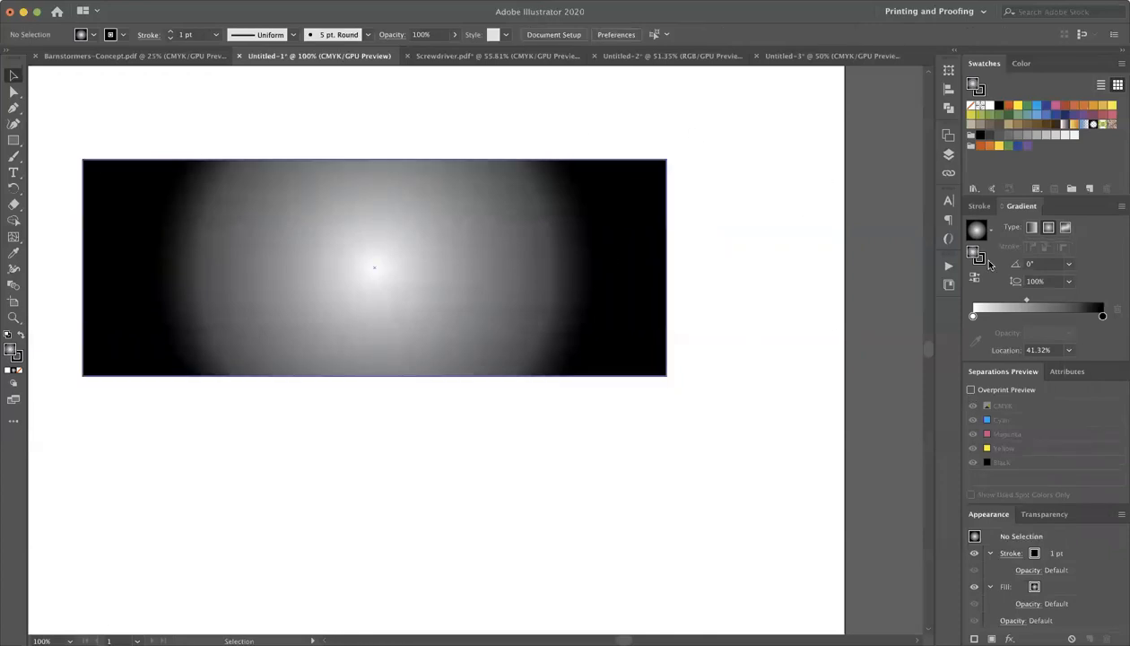
click(1065, 229)
click(549, 244)
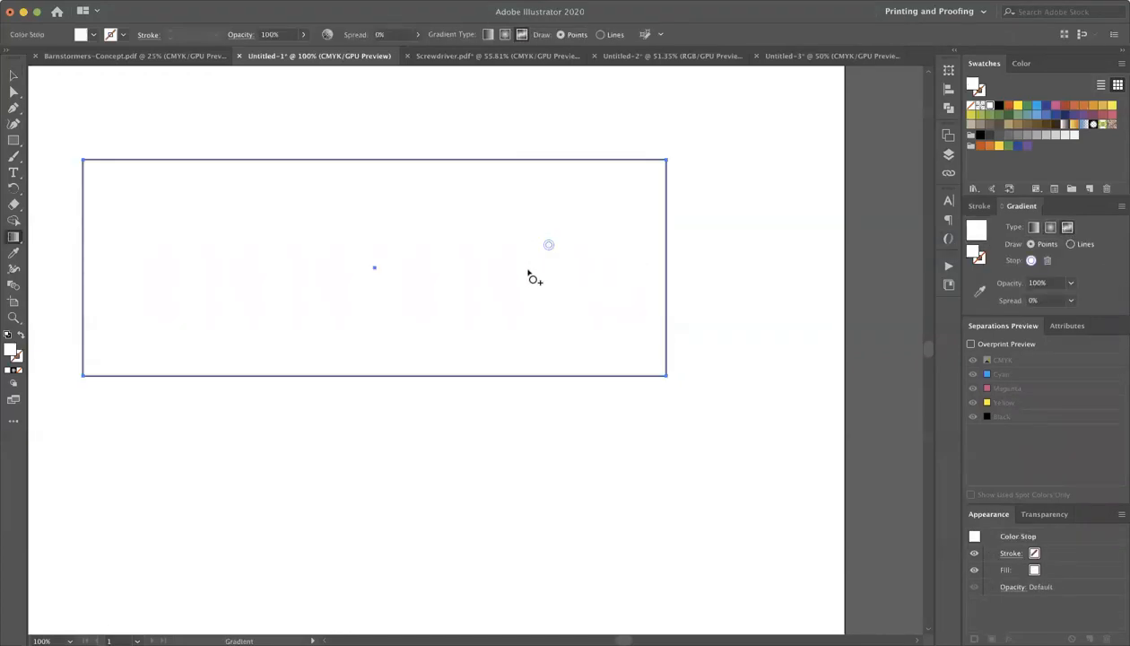
key(super+z)
key(super+z)
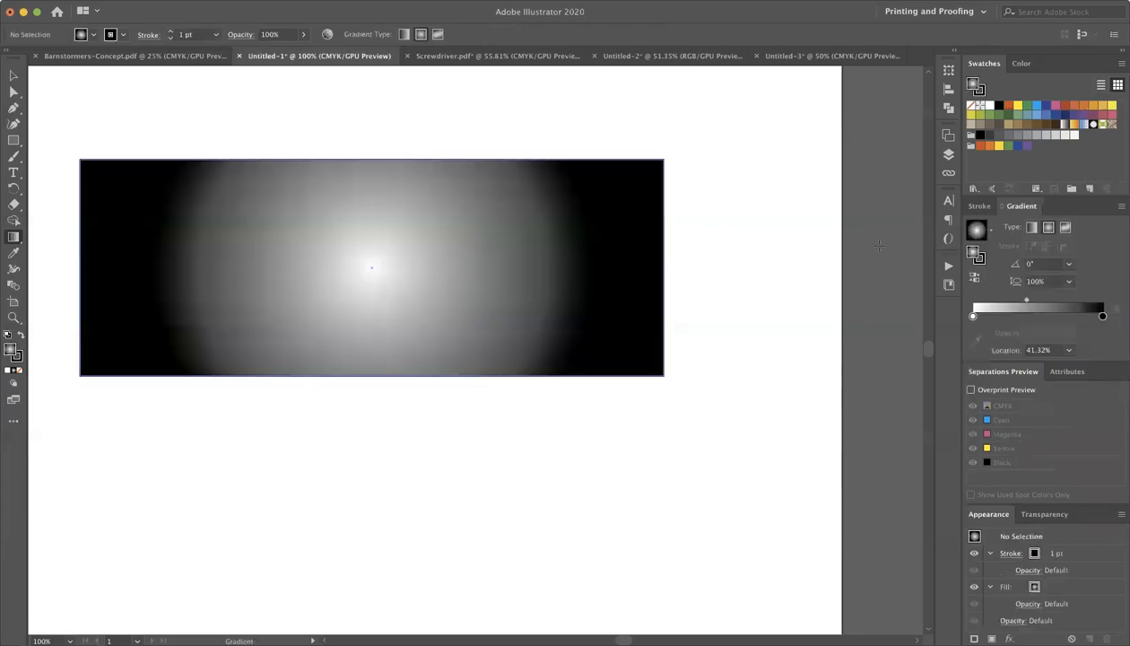
Step: Select the rectangle and change its fill to a freeform gradient in Points mode
click(14, 75)
click(348, 217)
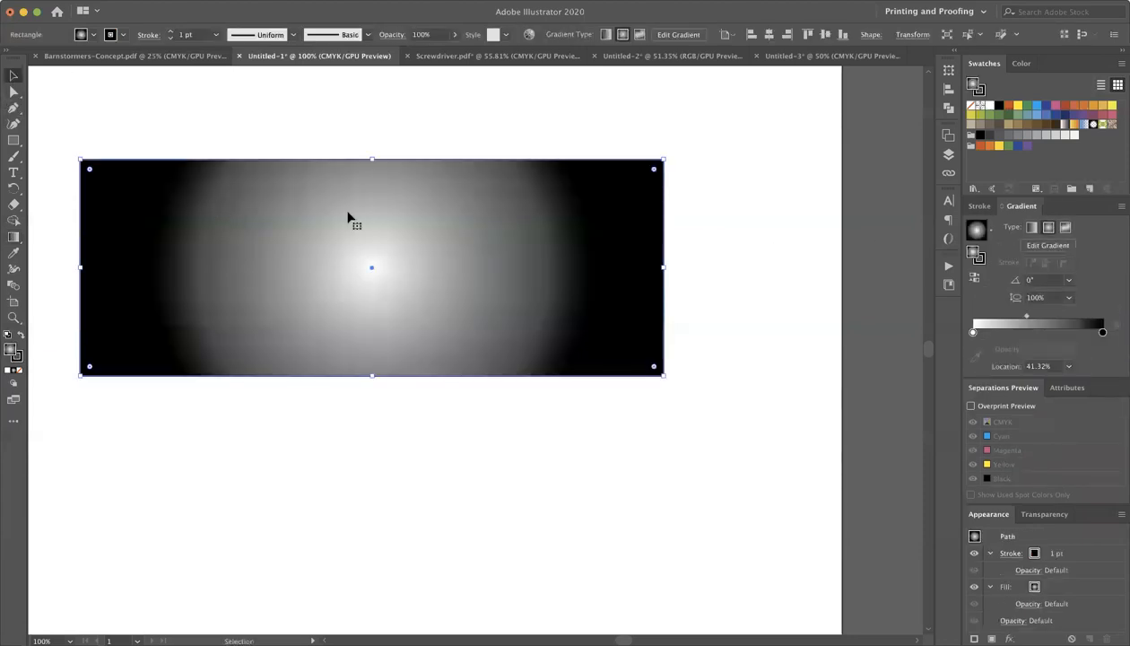
key(g)
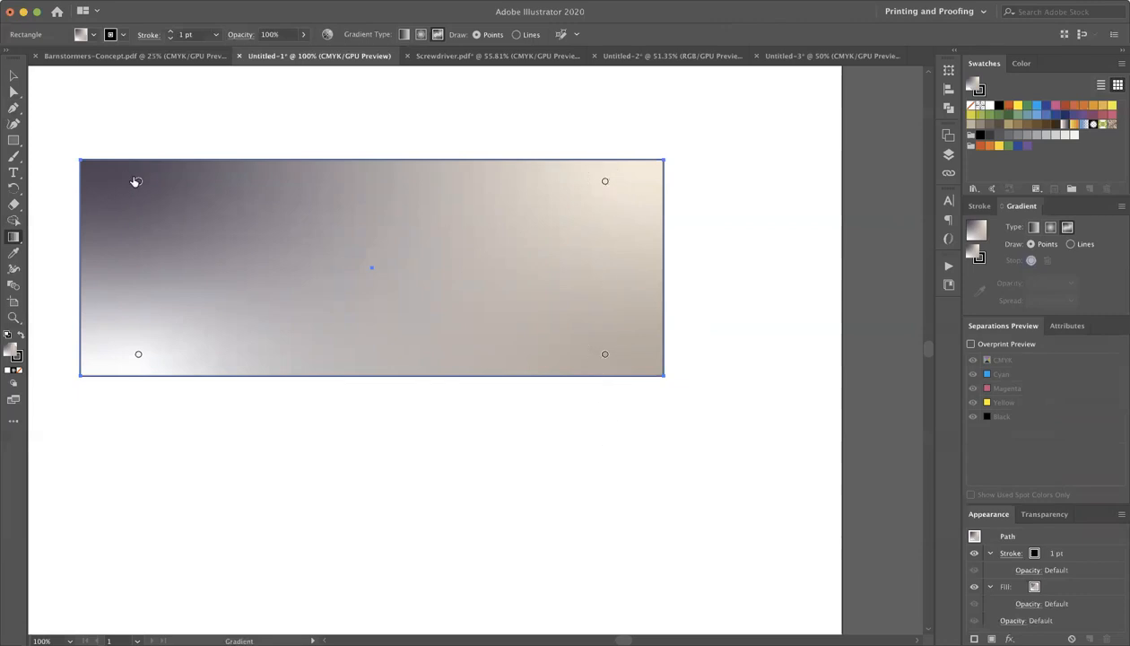
Step: Delete the freeform gradient's two upper color stops and move the lower-right stop up to about mid-height of the rectangle
scroll(560, 260, left, 1)
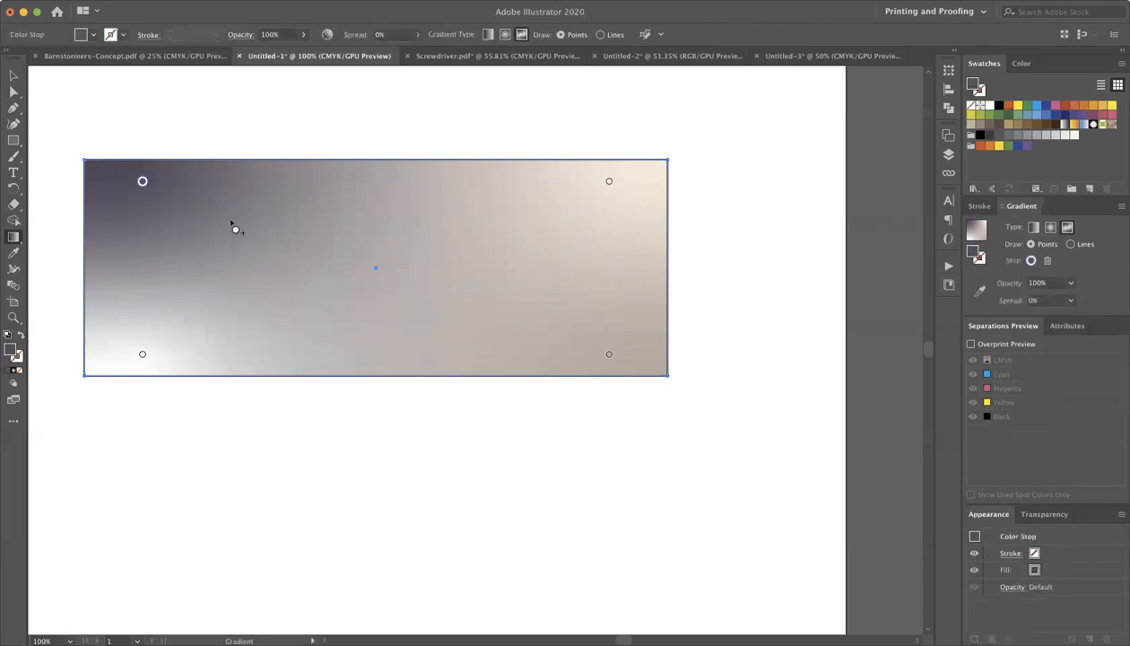
key(Delete)
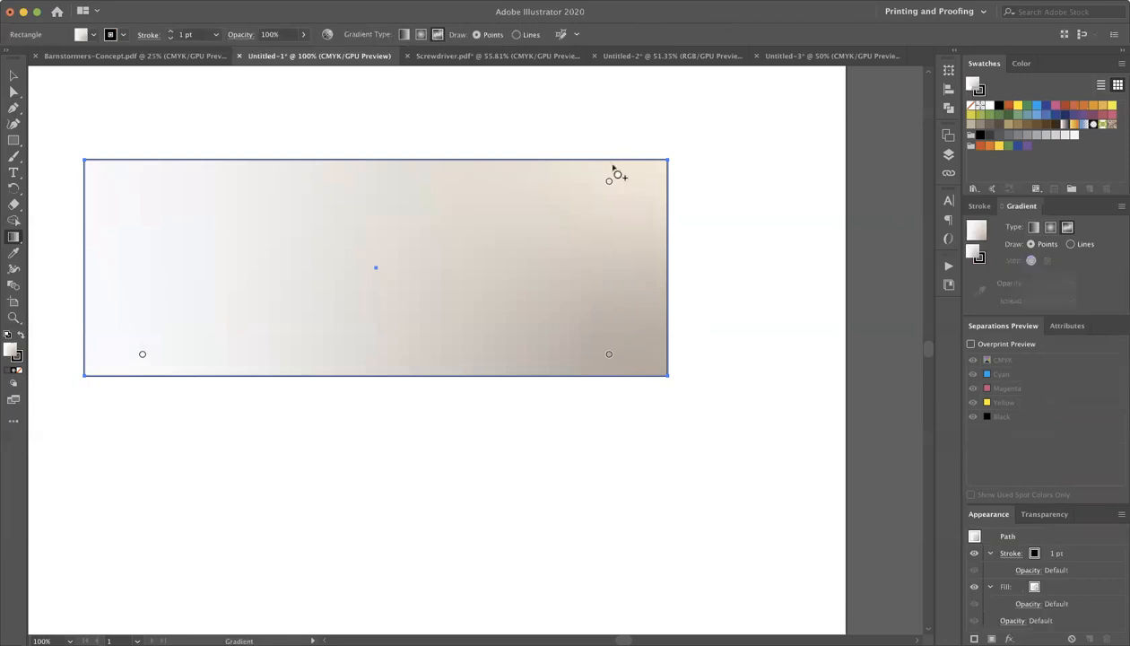
click(609, 186)
key(Delete)
mouse_move(610, 352)
mouse_down()
mouse_move(540, 245)
mouse_move(578, 266)
mouse_up()
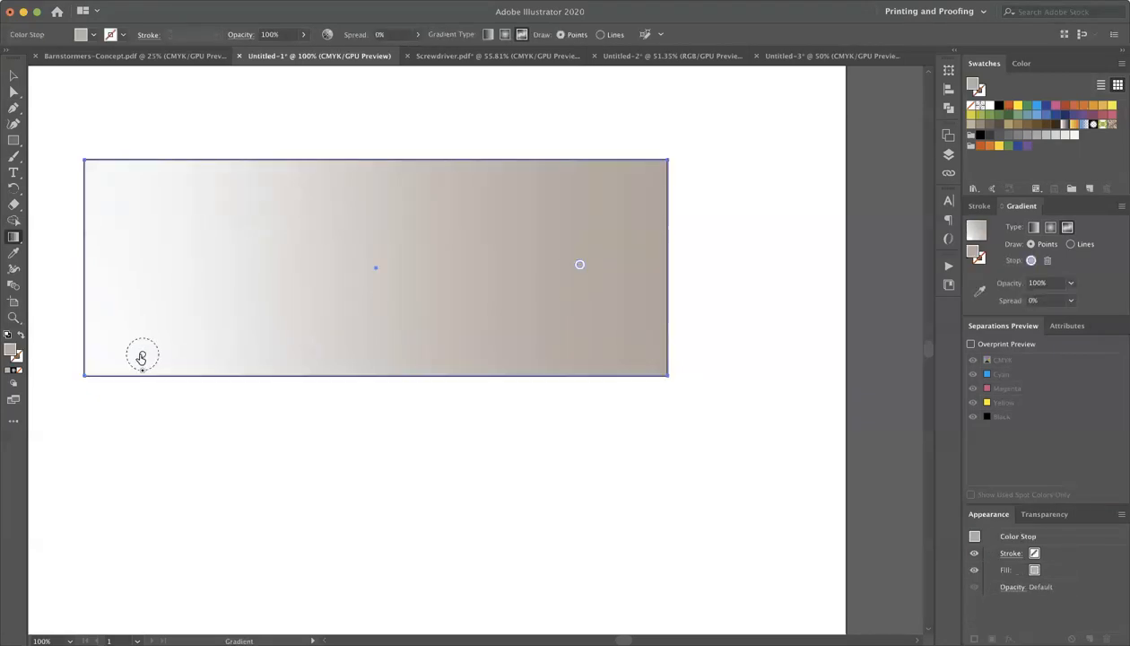
Step: Add a color stop left of the rectangle's upper centre, then color the lower-left stop orange and the right stop green
click(316, 215)
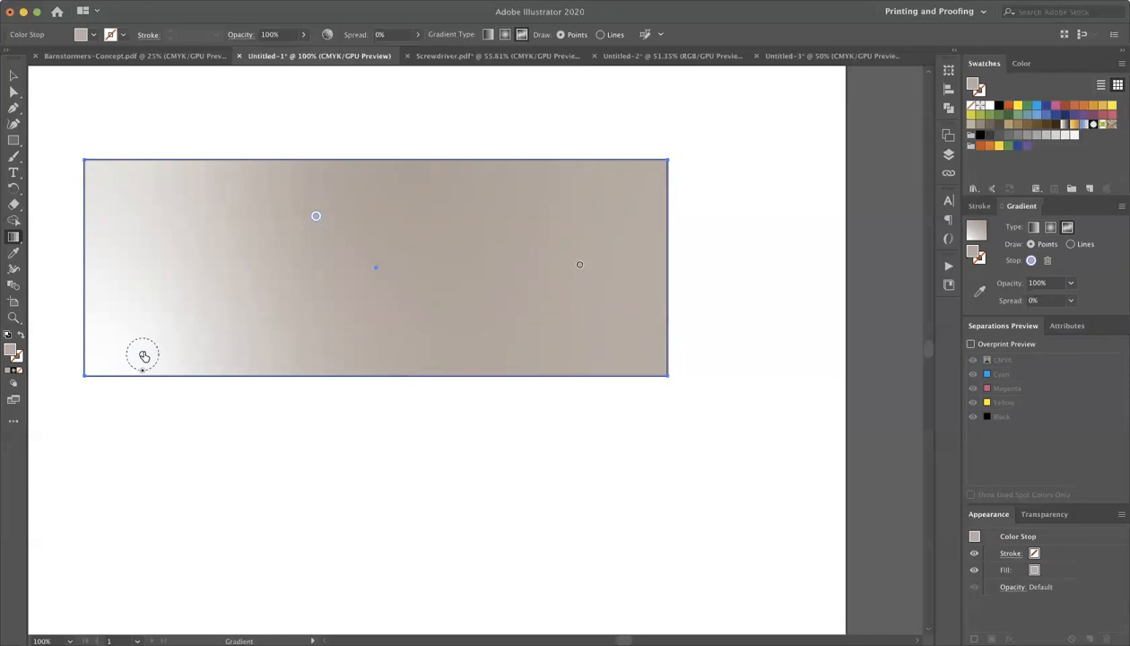
click(142, 354)
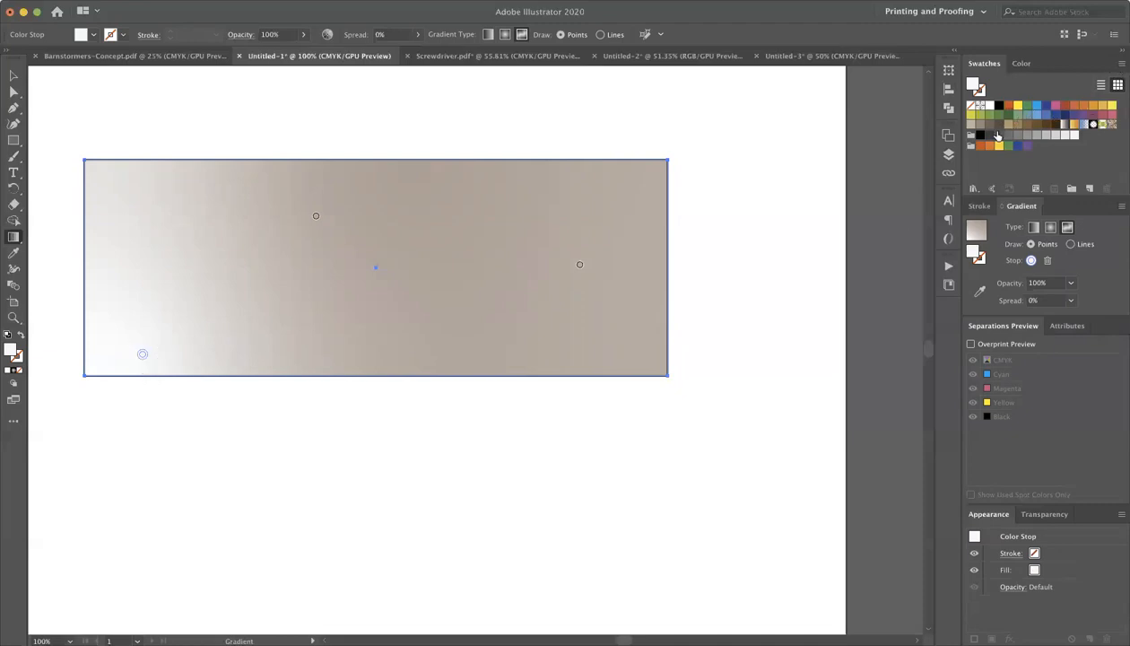
click(1011, 108)
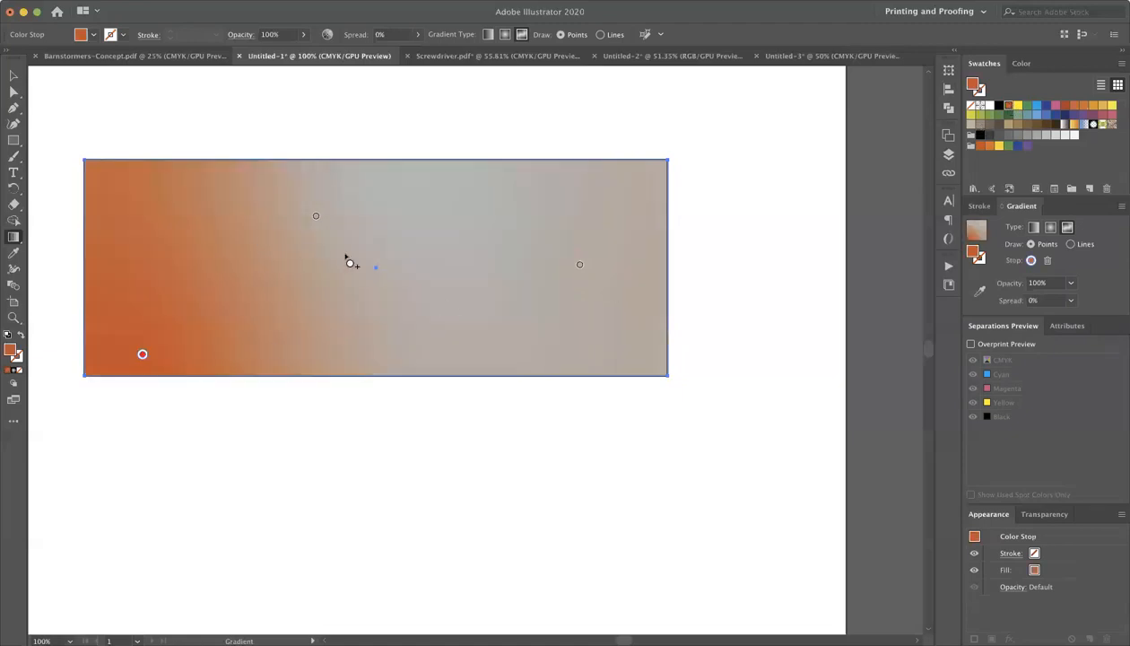
click(579, 264)
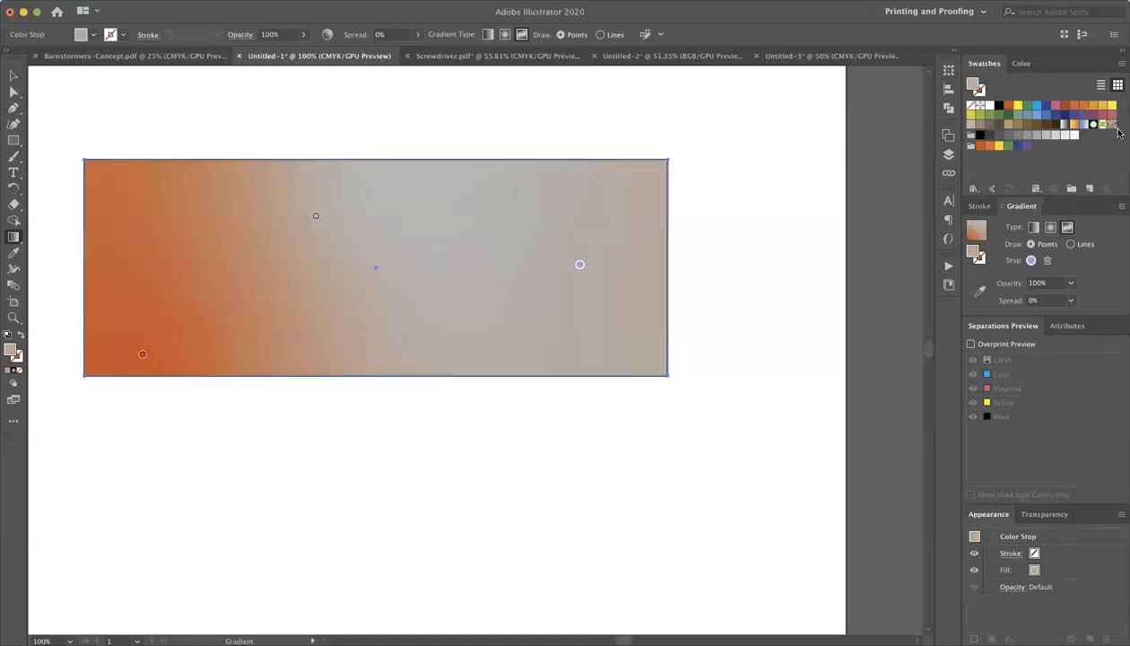
click(1001, 116)
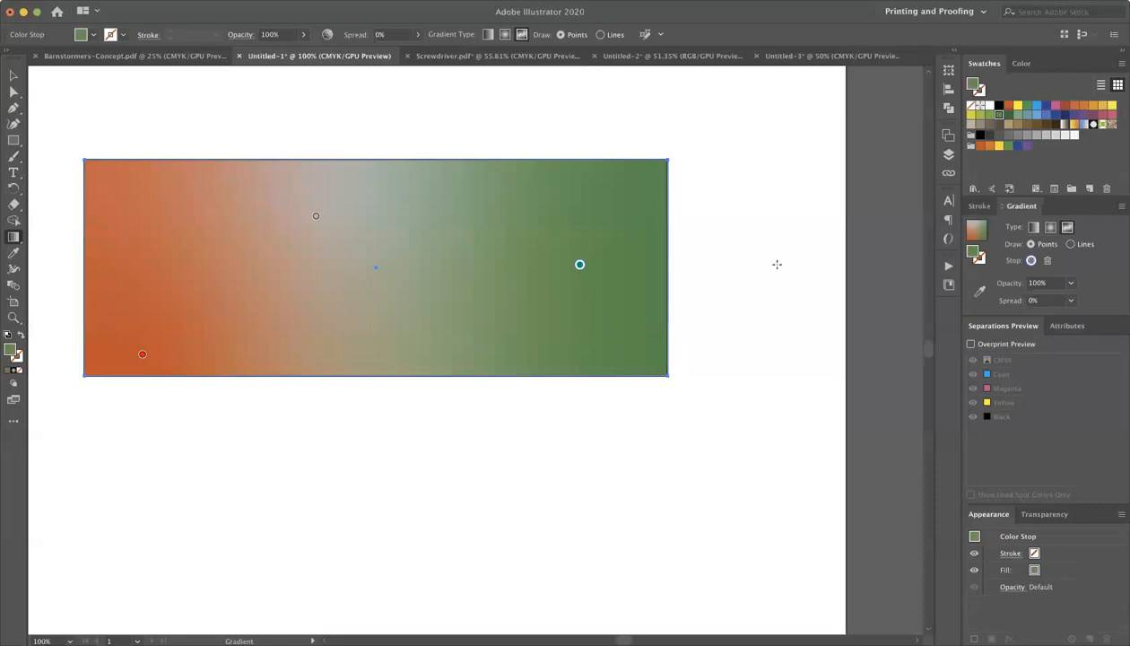
Step: Reposition the grey stop around the rectangle's upper middle and nudge the green stop slightly up and left
drag(319, 216, 392, 293)
drag(348, 246, 277, 241)
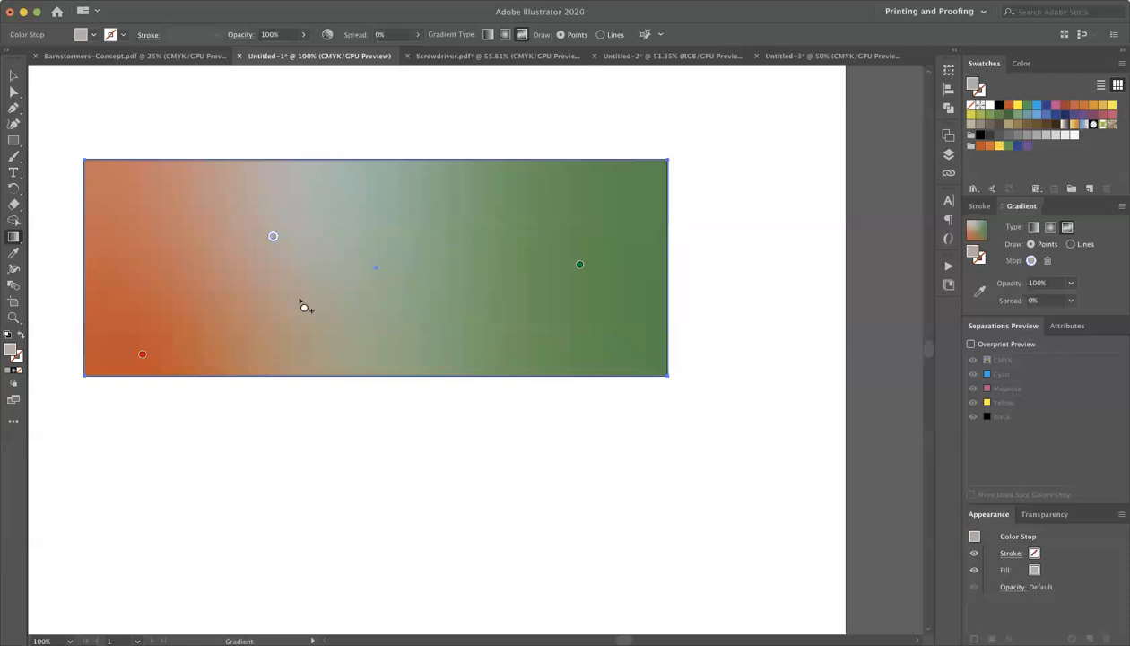
click(580, 264)
mouse_move(579, 264)
mouse_down()
mouse_move(442, 260)
mouse_move(573, 254)
mouse_up()
drag(272, 236, 320, 234)
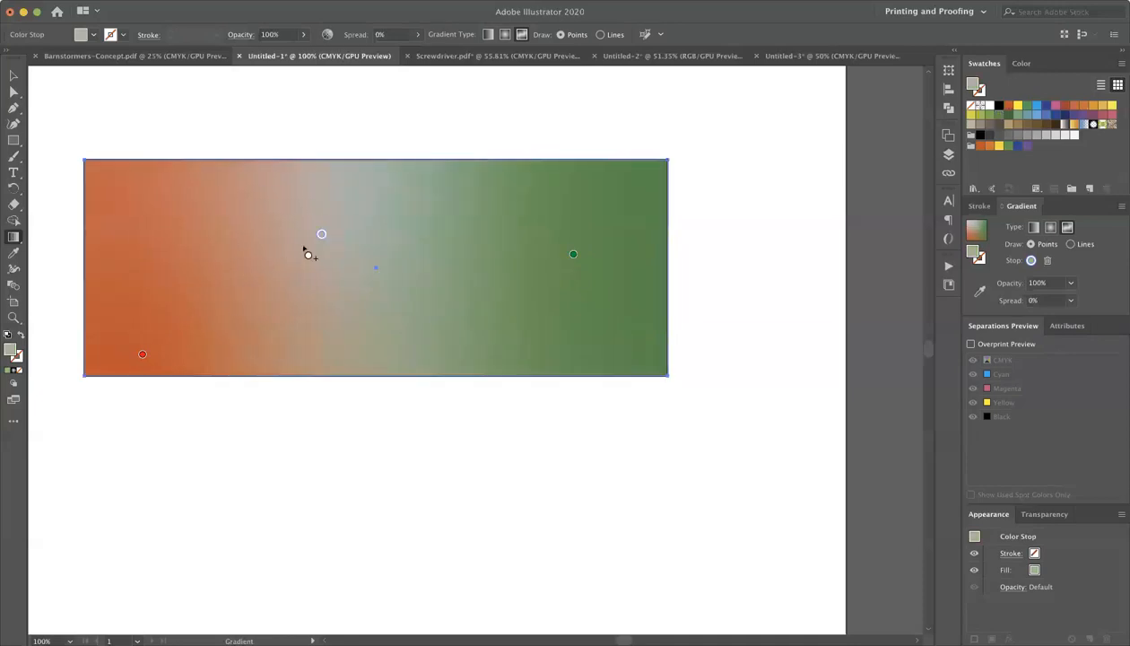
click(142, 355)
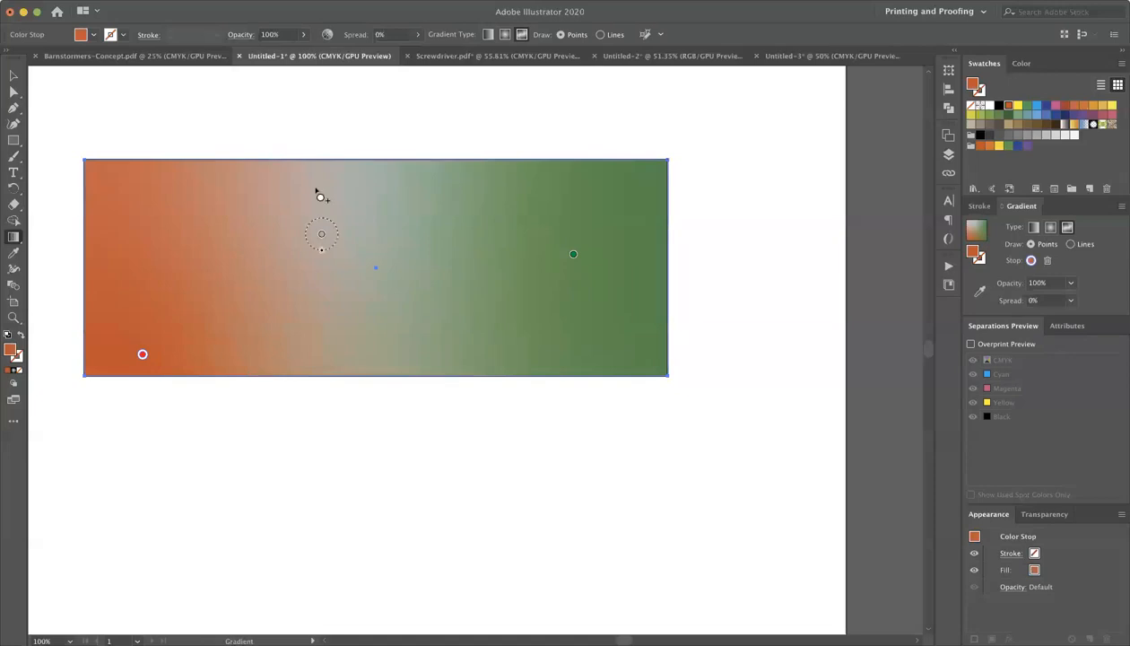
click(323, 244)
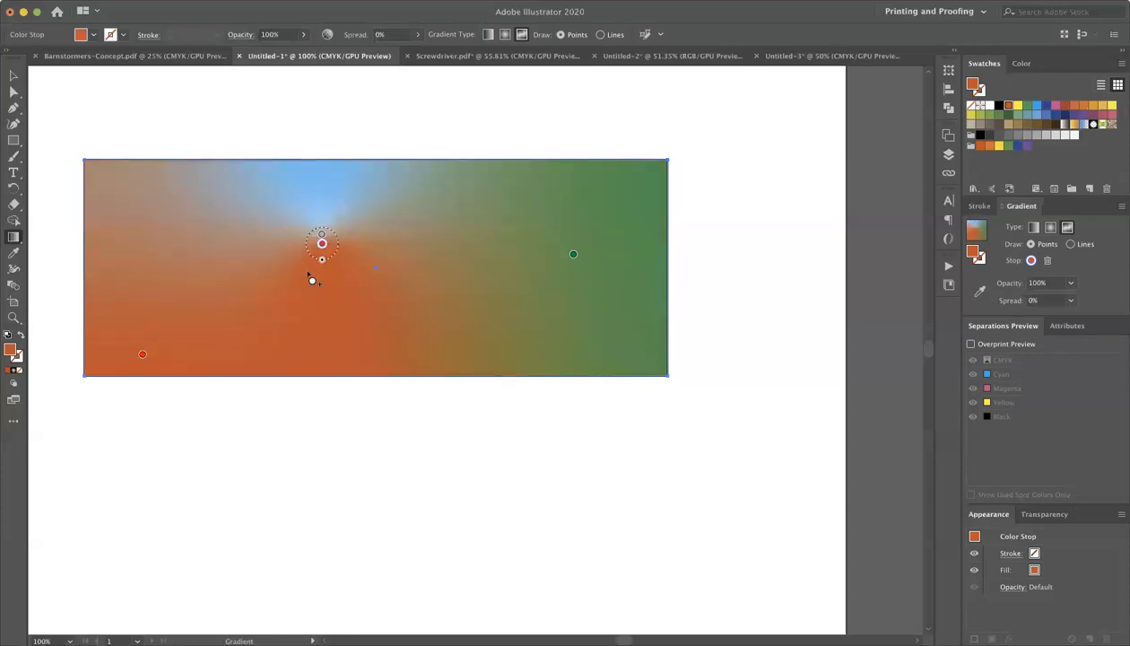
key(v)
key(super+z)
Step: Set the grey stop's spread to 100% and widen the green stop's spread
click(321, 234)
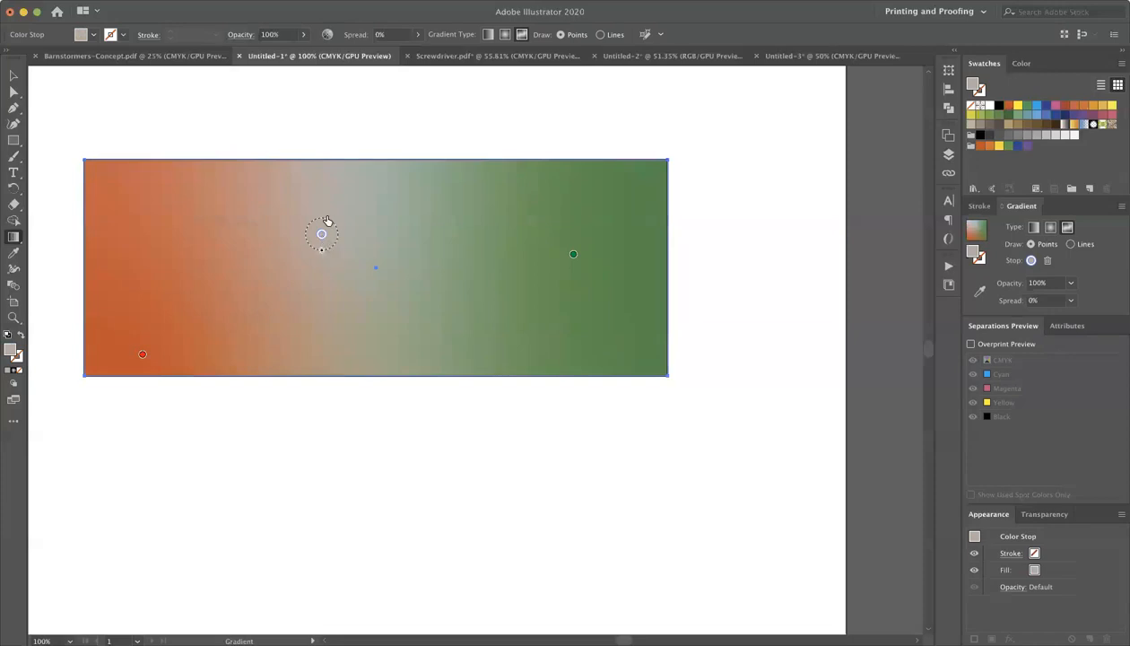
drag(321, 255, 350, 347)
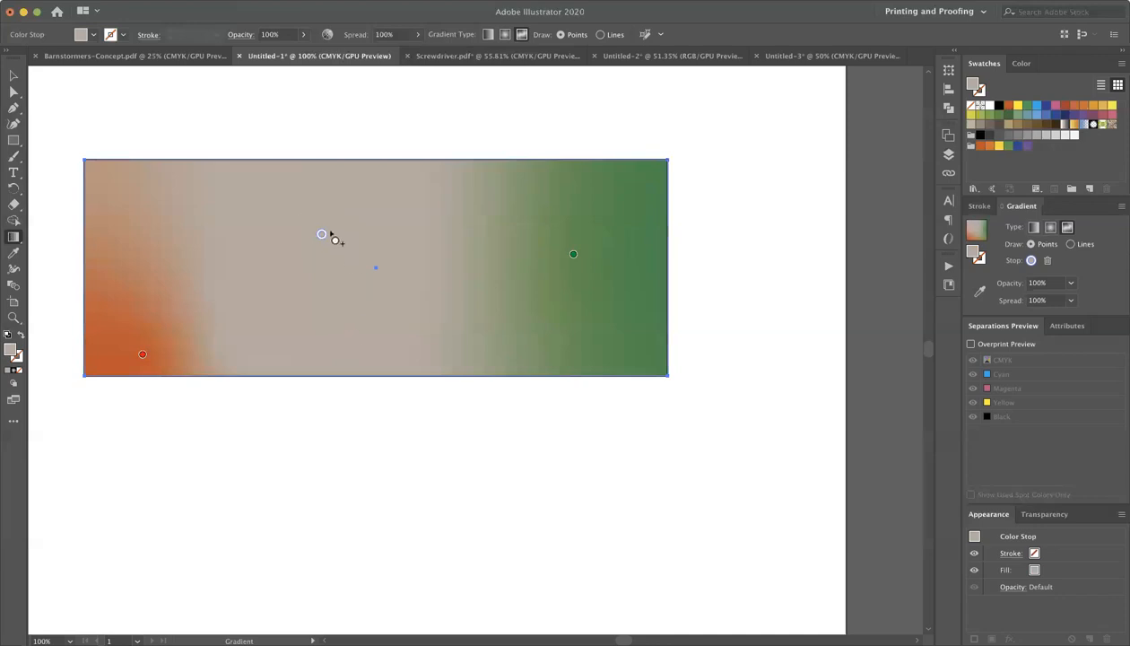
click(573, 255)
drag(574, 271, 585, 320)
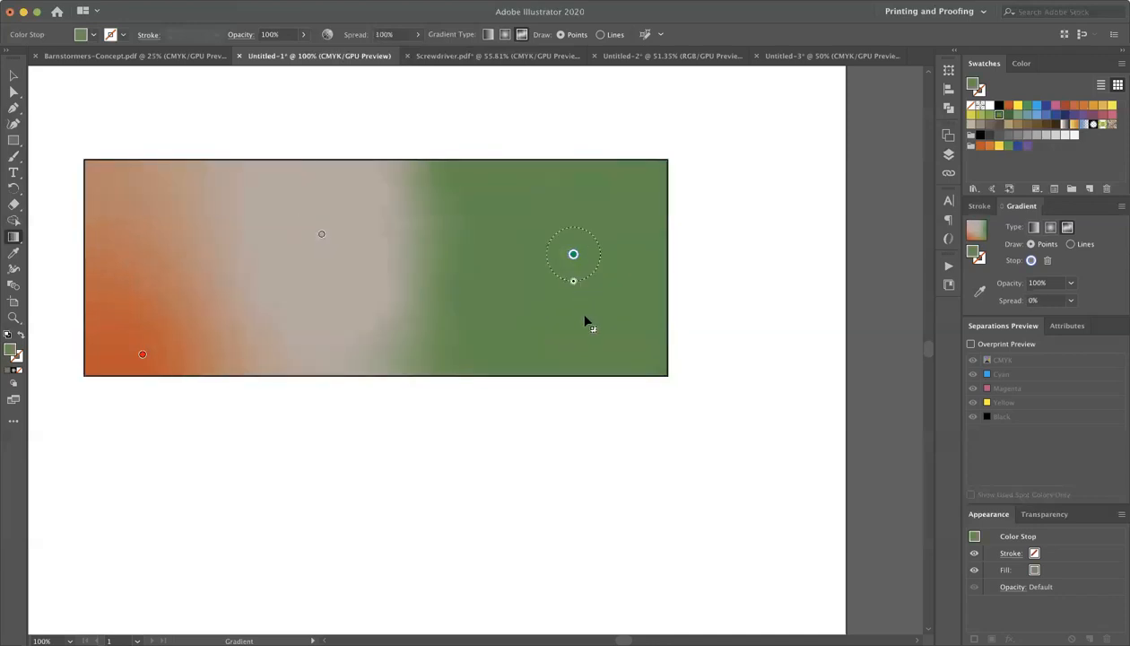
Step: Reduce the grey stop's spread to 0% and move the orange stop up from the rectangle's lower-left corner
click(321, 235)
drag(323, 261, 325, 241)
click(575, 260)
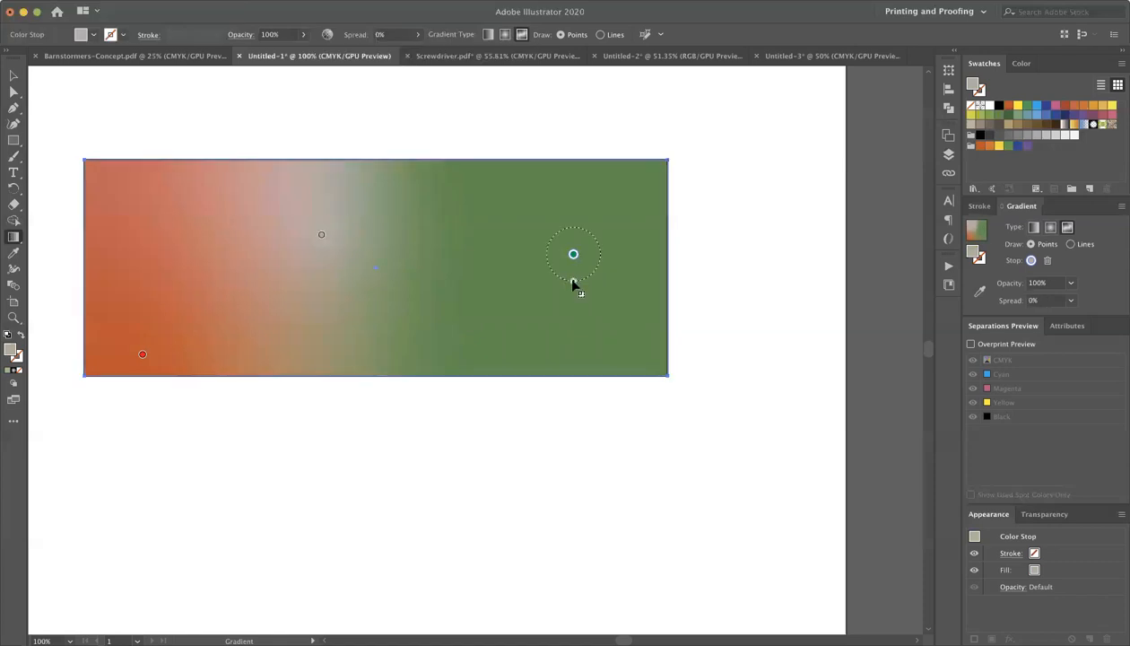
click(573, 254)
drag(143, 355, 158, 292)
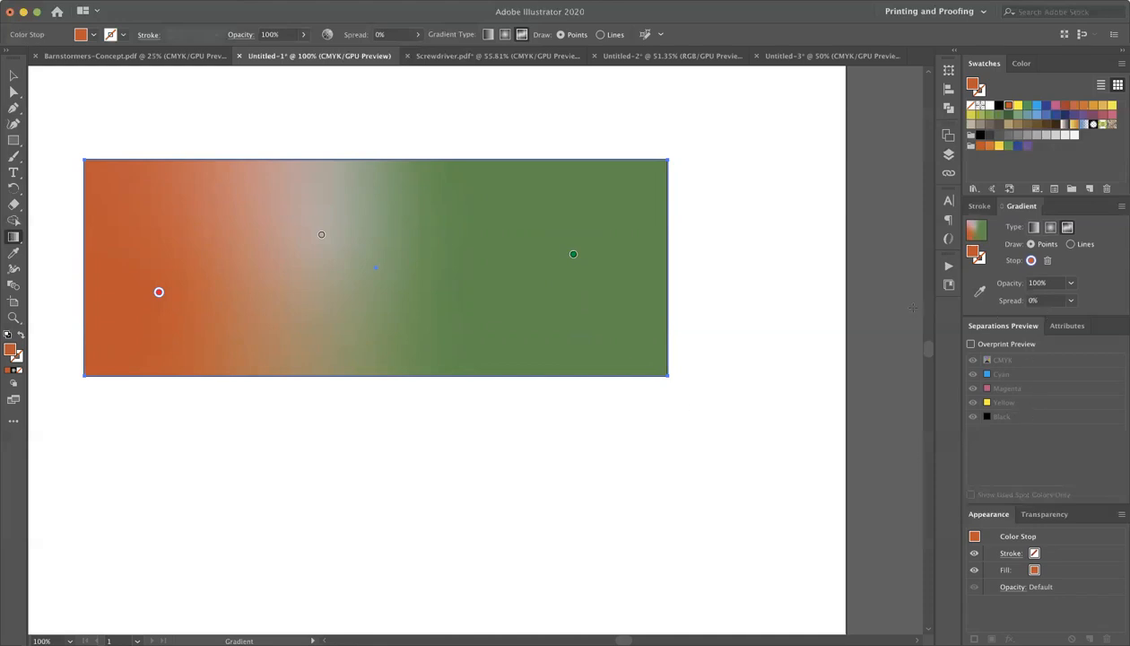
Step: Delete the orange color stop and remove the whole freeform-gradient rectangle
key(Delete)
click(14, 75)
key(Delete)
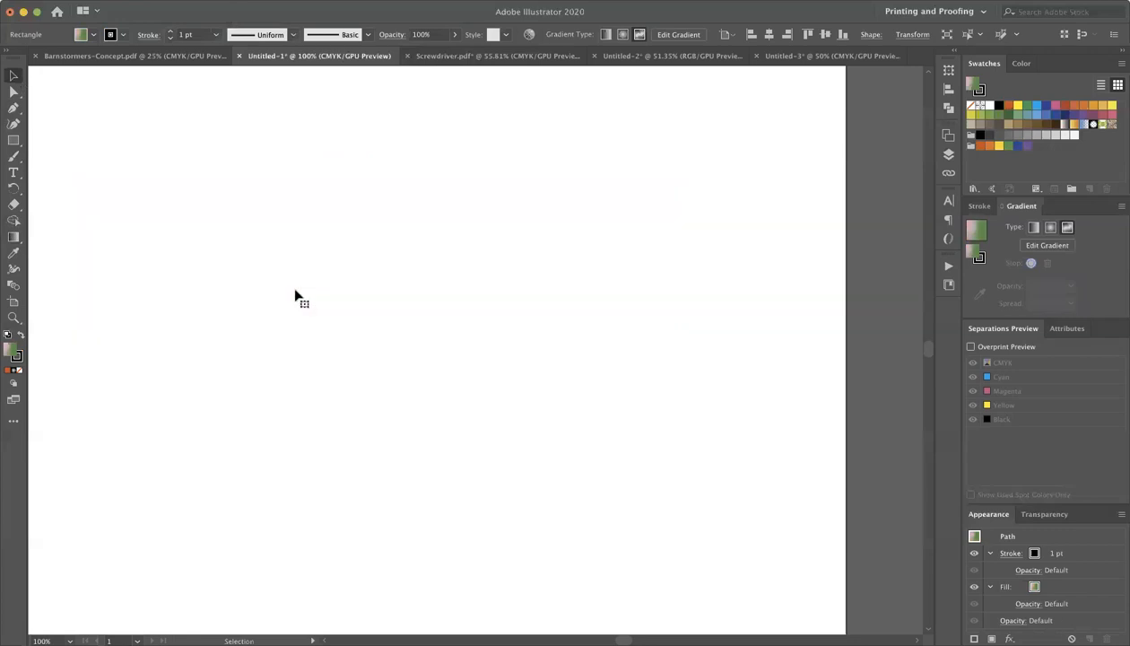
Step: Draw a new, taller rectangle on the empty artboard and fill it with a linear white-to-black gradient
click(15, 142)
drag(123, 176, 683, 445)
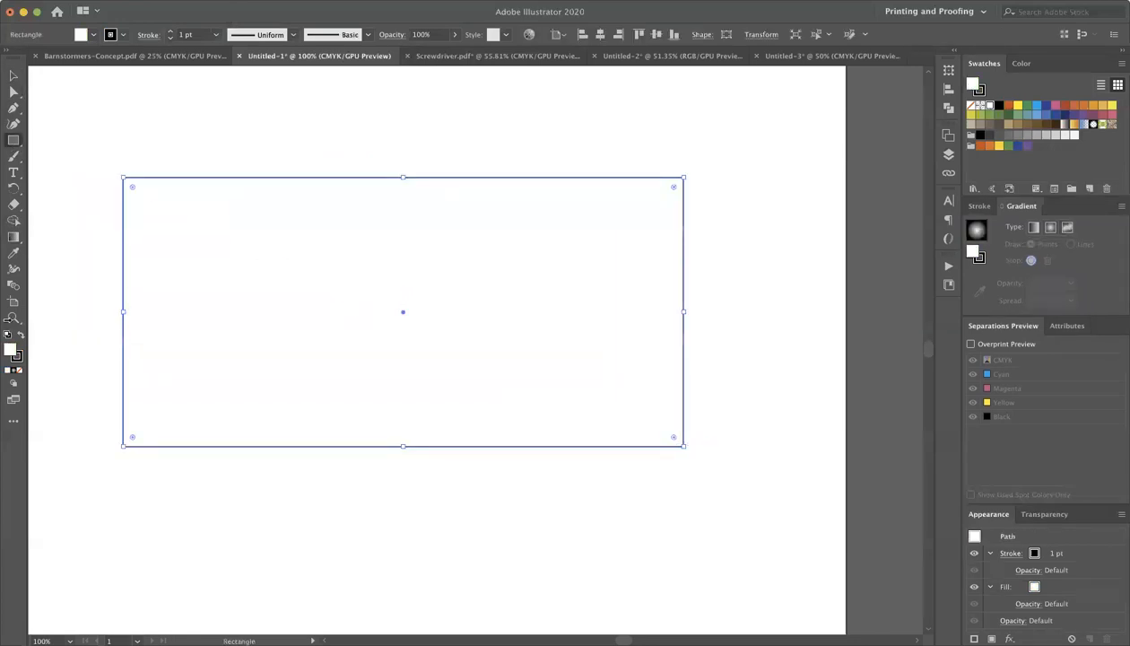
click(1033, 227)
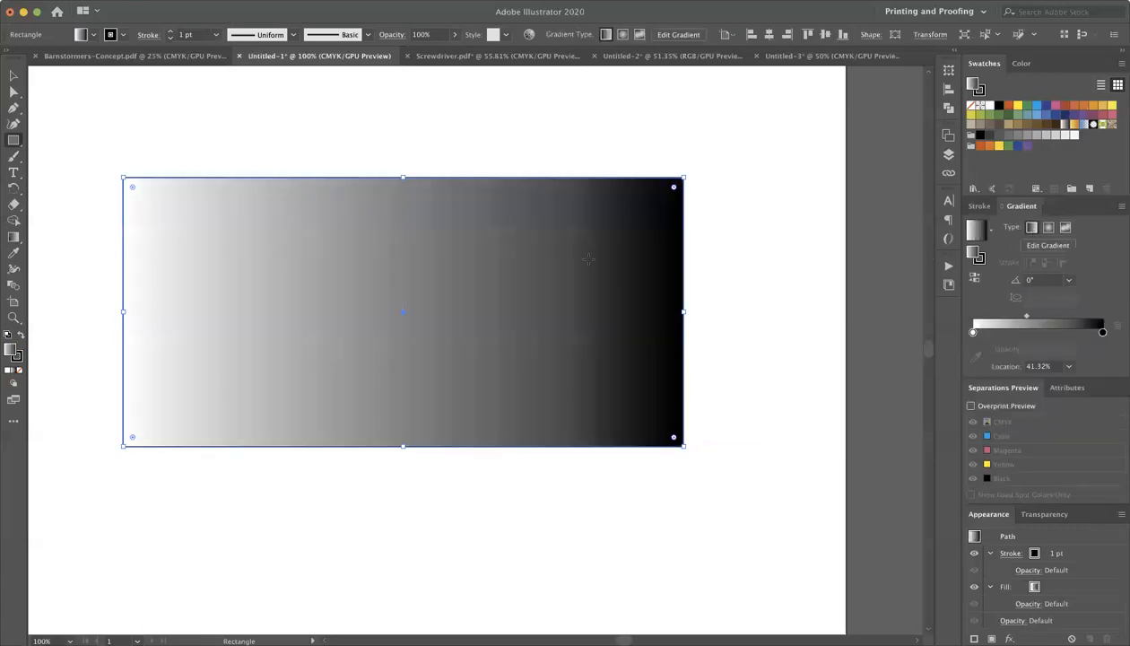
Step: Edit the linear gradient on the rectangle with the Gradient tool, moving the midpoint right and the black stop to about 46.41%
click(12, 238)
click(1063, 251)
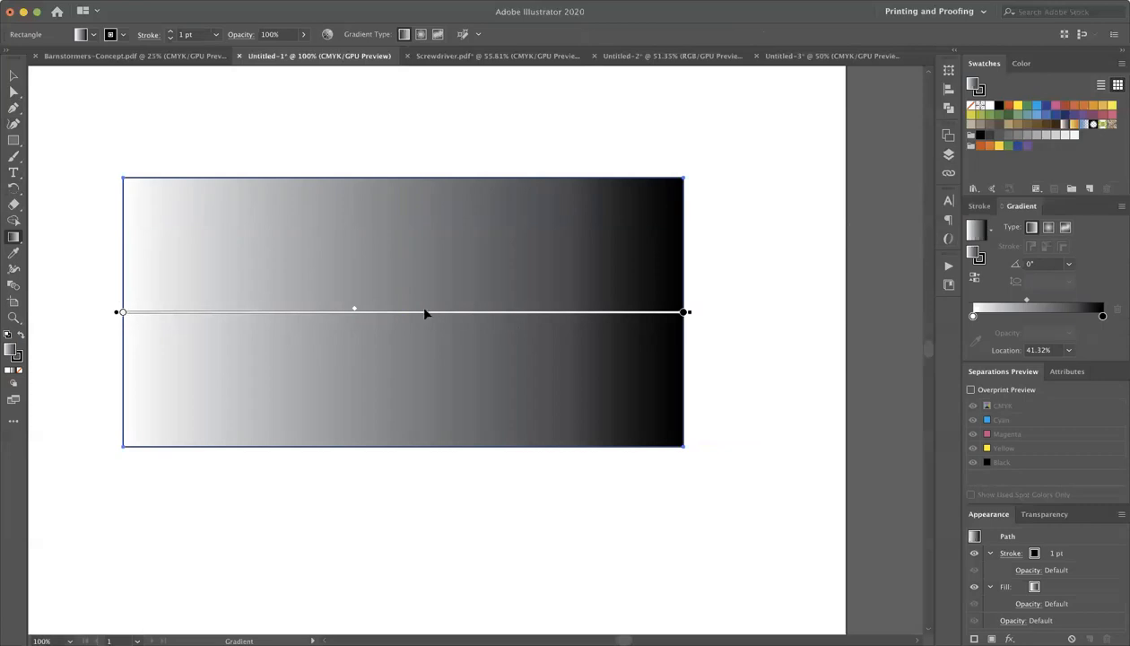
mouse_move(355, 311)
mouse_down()
mouse_move(584, 303)
mouse_move(212, 313)
mouse_move(552, 300)
mouse_move(423, 303)
mouse_up()
mouse_move(127, 318)
mouse_down()
mouse_move(585, 311)
mouse_move(123, 312)
mouse_up()
drag(684, 313, 383, 312)
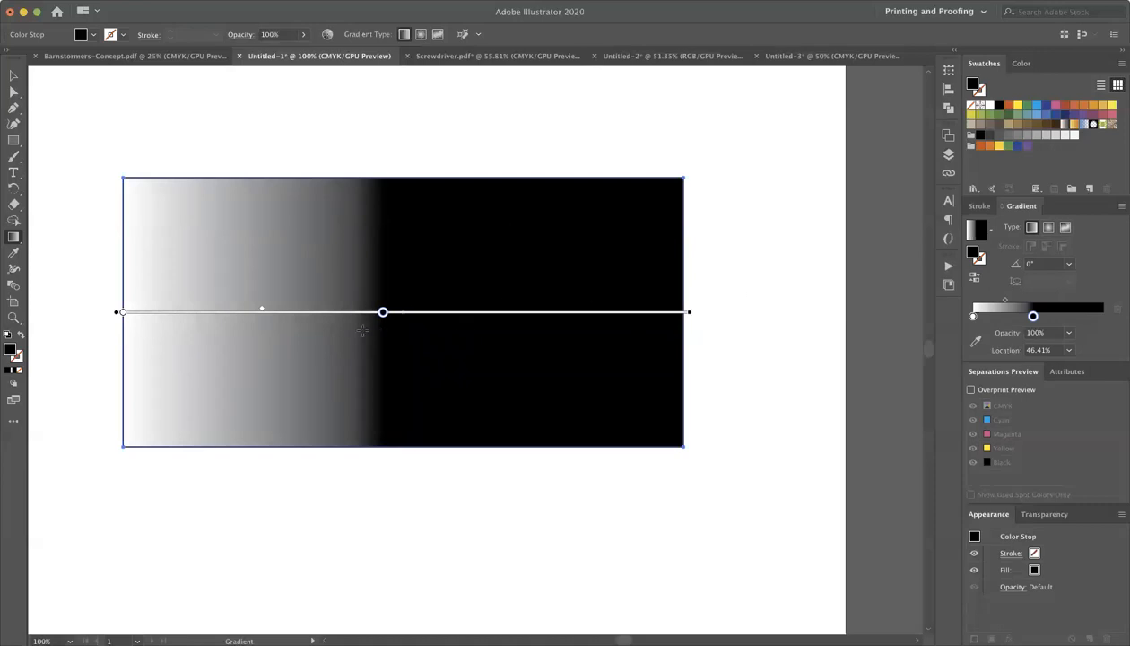
Step: Redraw the gradient across the rectangle in several directions, ending with a very short horizontal transition near its right edge
mouse_move(383, 314)
mouse_down()
mouse_move(684, 312)
mouse_move(693, 196)
mouse_move(594, 453)
mouse_up()
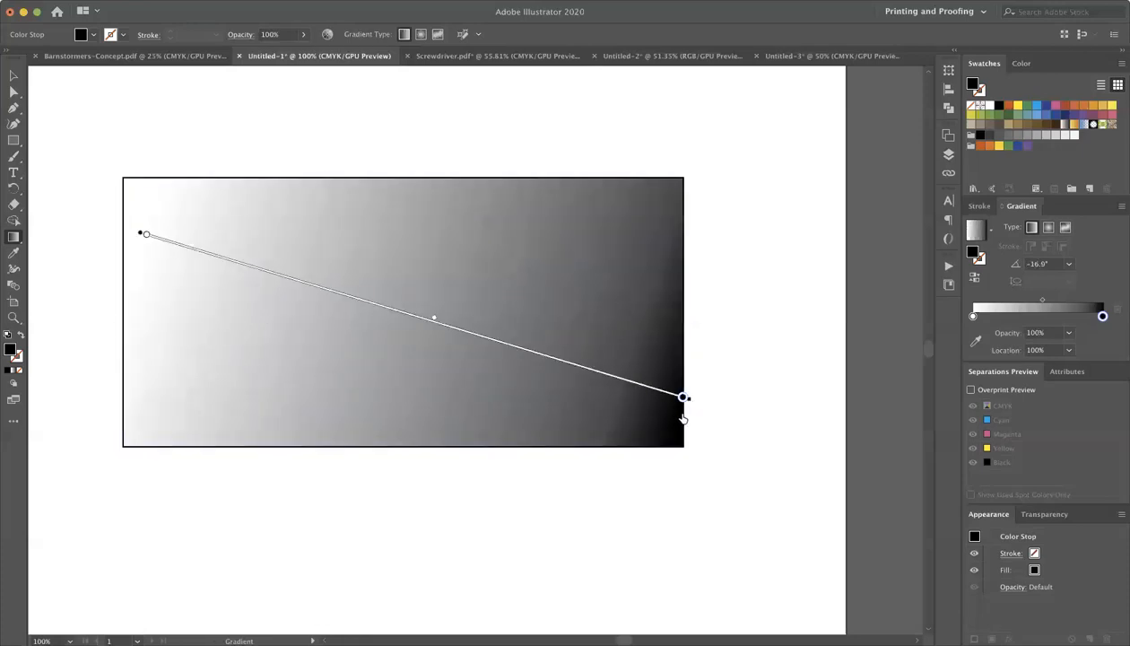
mouse_move(690, 410)
mouse_down()
mouse_move(583, 491)
mouse_move(349, 480)
mouse_up()
drag(630, 433, 651, 434)
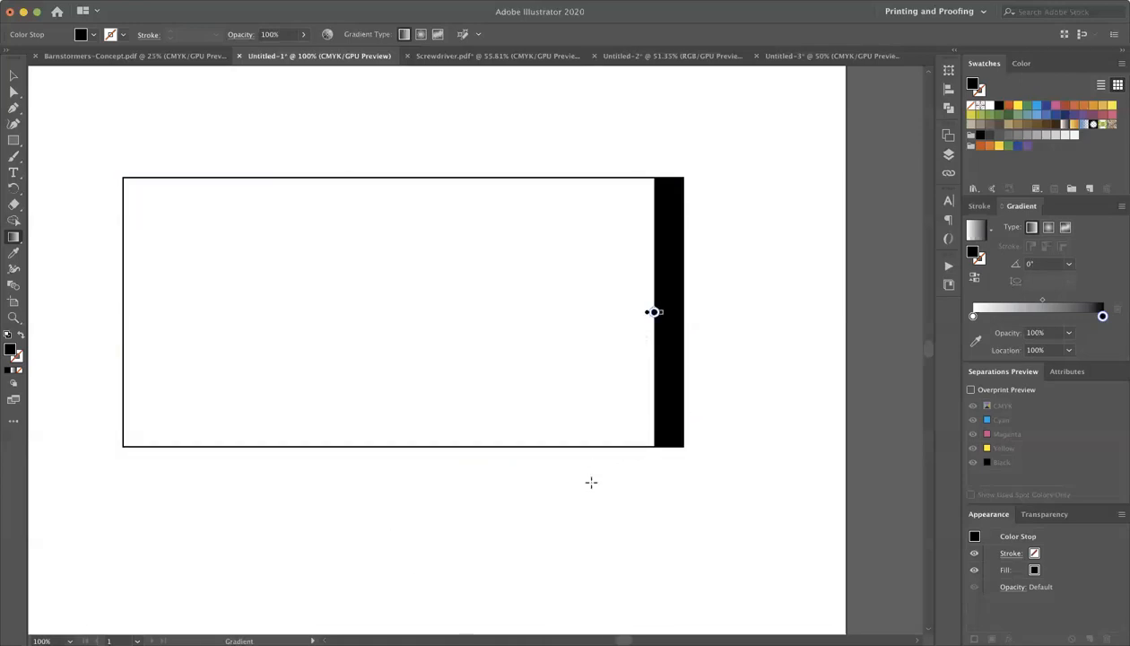
Step: Undo the last gradient redraw and reselect the rectangle with the Selection tool
key(ctrl+z)
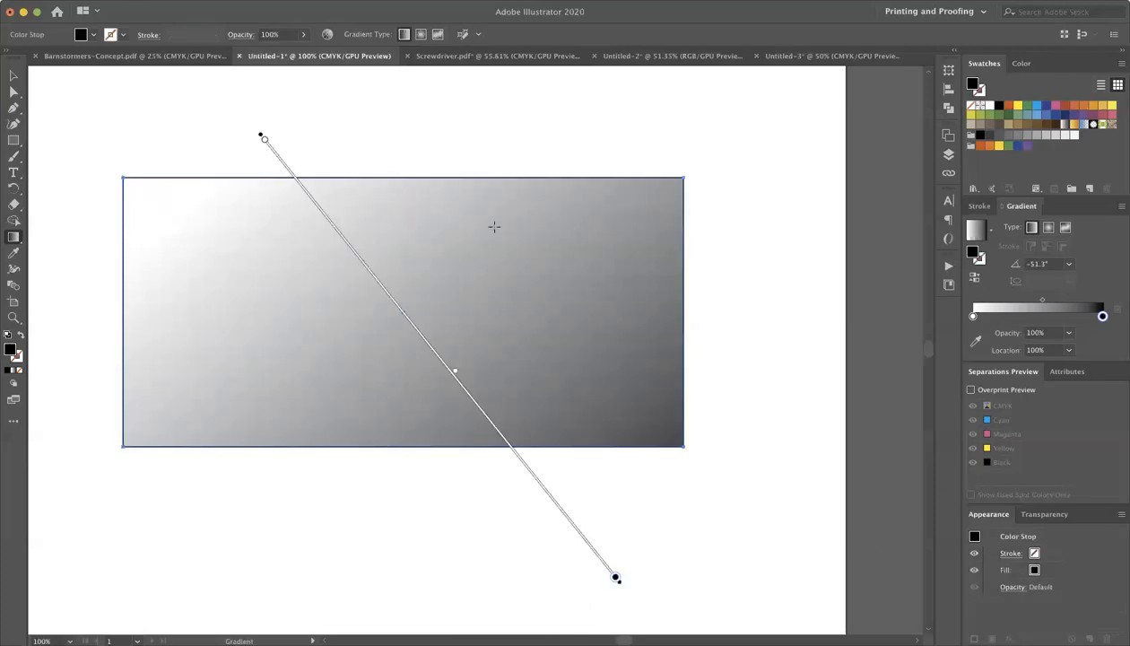
click(13, 75)
click(191, 117)
click(196, 291)
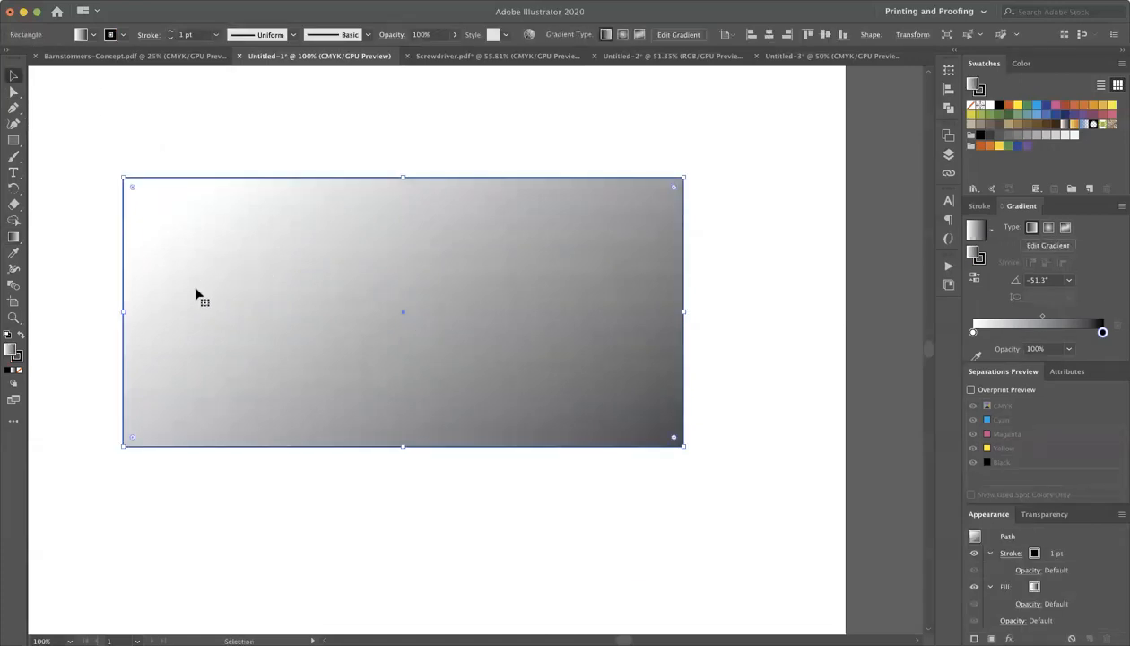
Step: Redraw the rectangle's linear gradient repeatedly with the Gradient tool, ending with a rising diagonal at about 19.6° from the lower-left corner past the upper-right edge
click(13, 238)
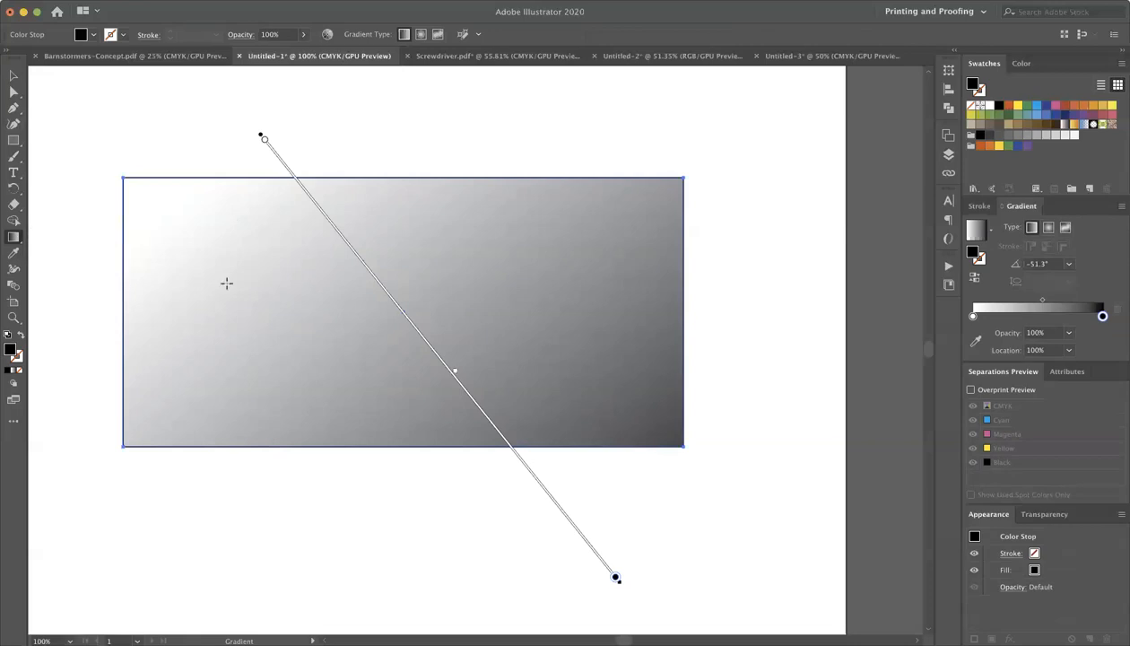
drag(224, 286, 555, 230)
drag(389, 264, 400, 318)
mouse_move(336, 263)
mouse_down()
mouse_move(601, 317)
mouse_move(623, 194)
mouse_up()
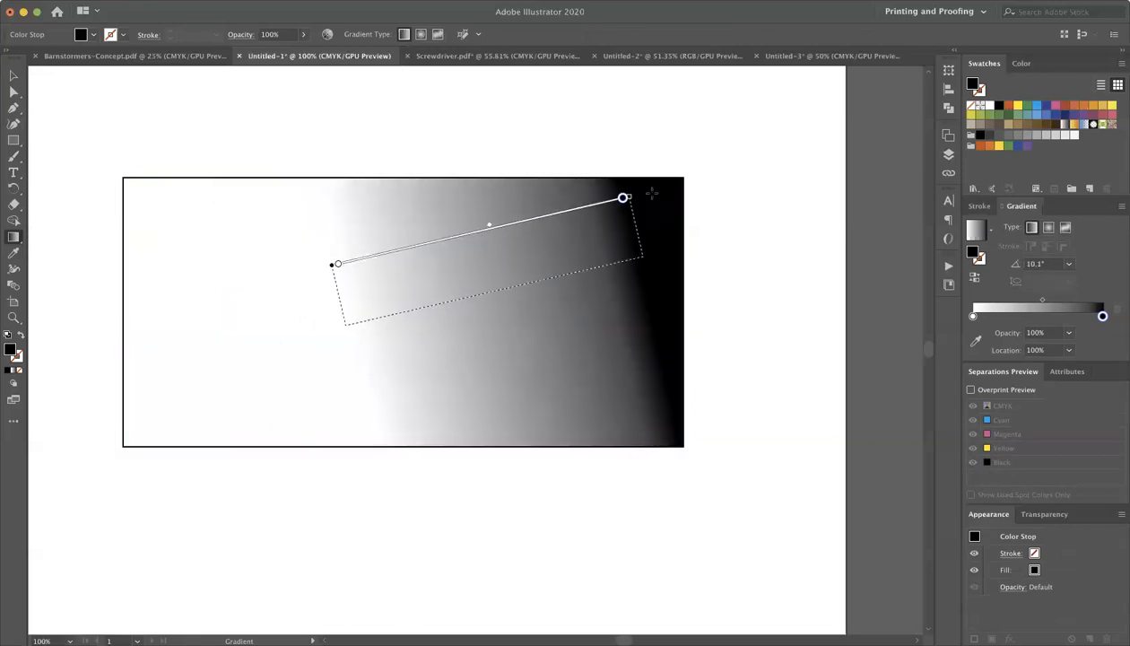
drag(350, 323, 668, 253)
mouse_move(139, 384)
mouse_down()
mouse_move(751, 195)
mouse_move(747, 172)
mouse_move(621, 216)
mouse_up()
mouse_move(544, 243)
mouse_down()
mouse_move(661, 192)
mouse_move(744, 295)
mouse_move(694, 172)
mouse_move(703, 205)
mouse_up()
drag(139, 384, 144, 404)
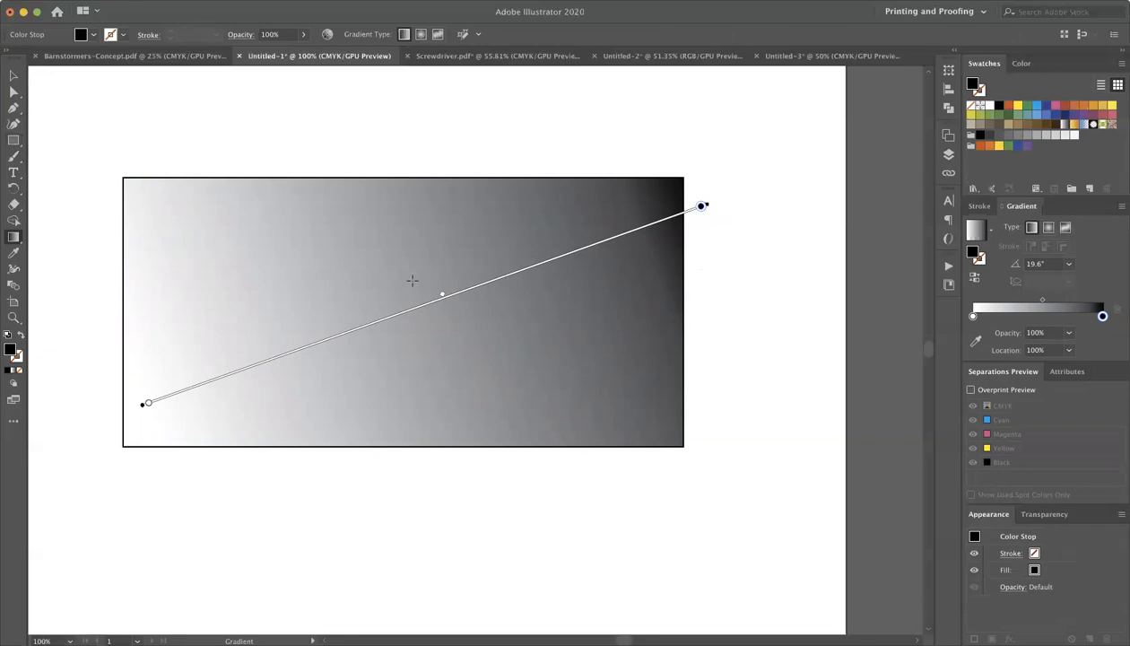
Step: Undo the series of gradient redraws back to the horizontal gradient with the black stop at 46.41%
key(super+z)
key(super+z)
key(super+z)
key(super+z)
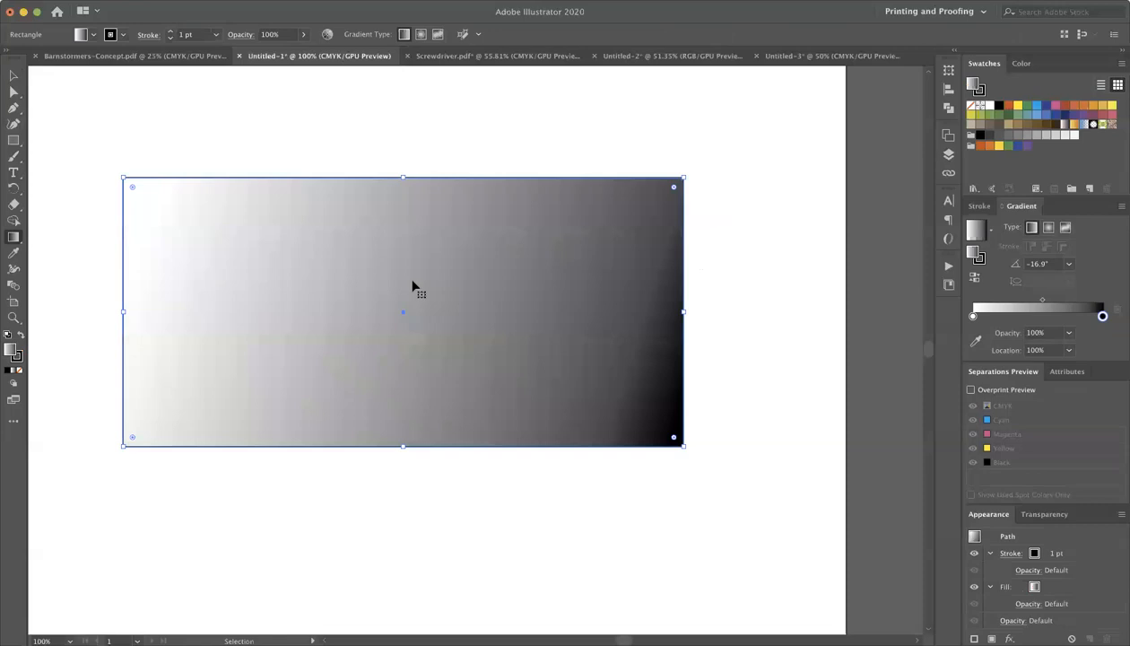
key(super+z)
key(super+z)
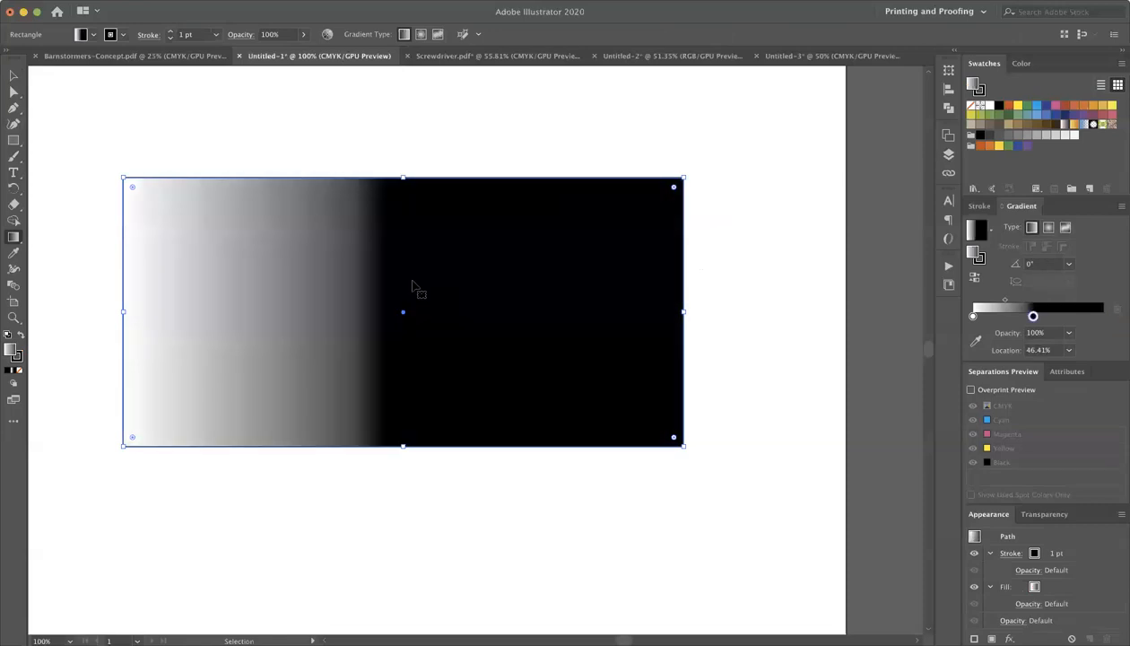
Step: Move the gradient's black color stop to 100% and deselect the rectangle
drag(1035, 319, 1103, 315)
key(v)
click(233, 130)
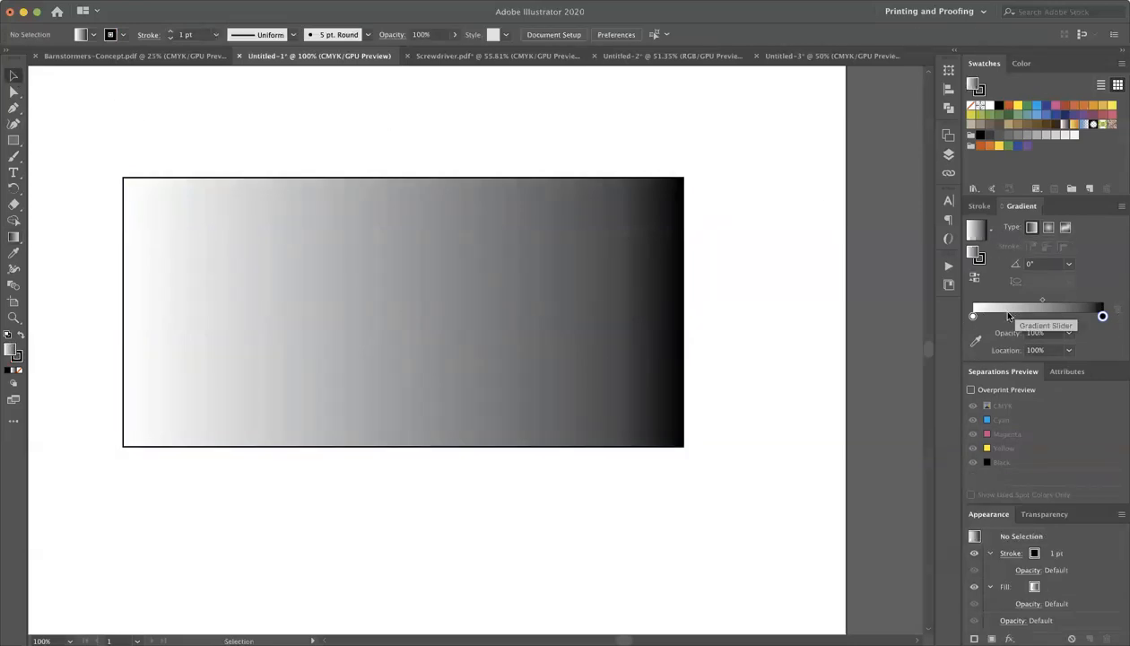
Step: Recolor the rectangle's black end stop with a mid-gray sampled from the gradient using the stop's color picker
click(652, 287)
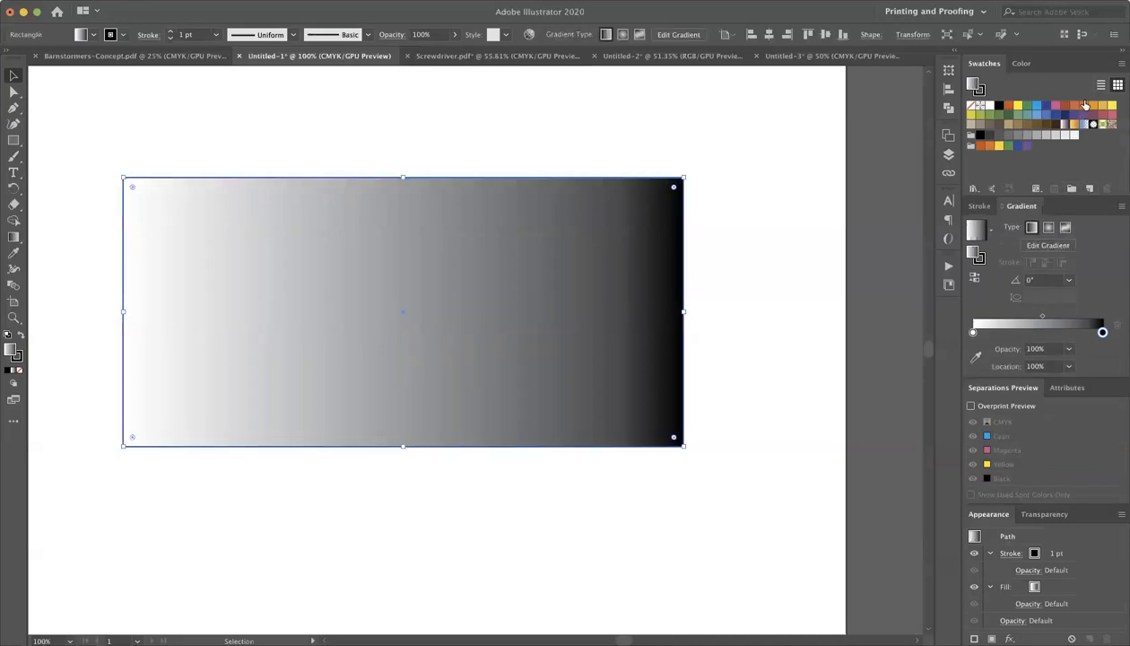
double_click(1103, 333)
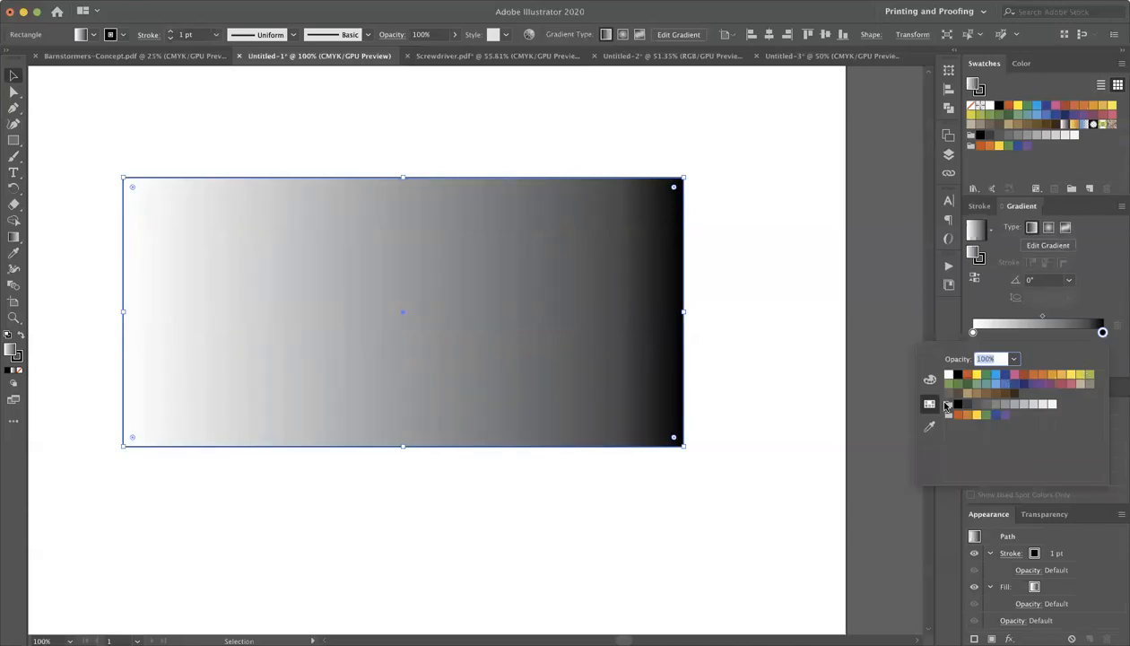
click(929, 426)
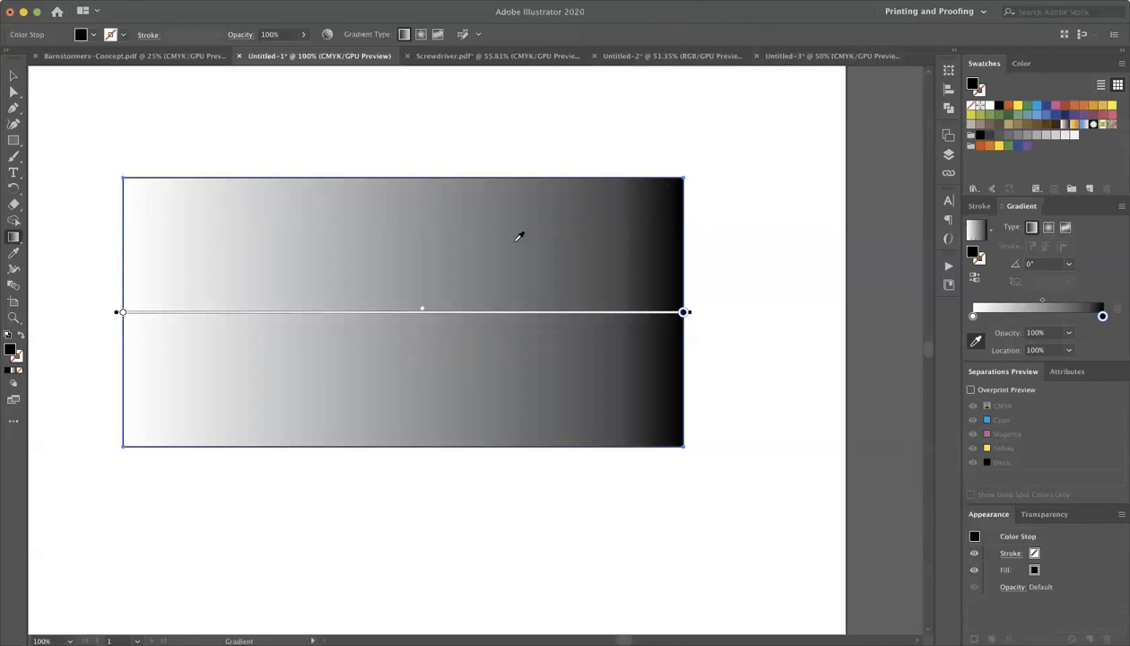
click(455, 220)
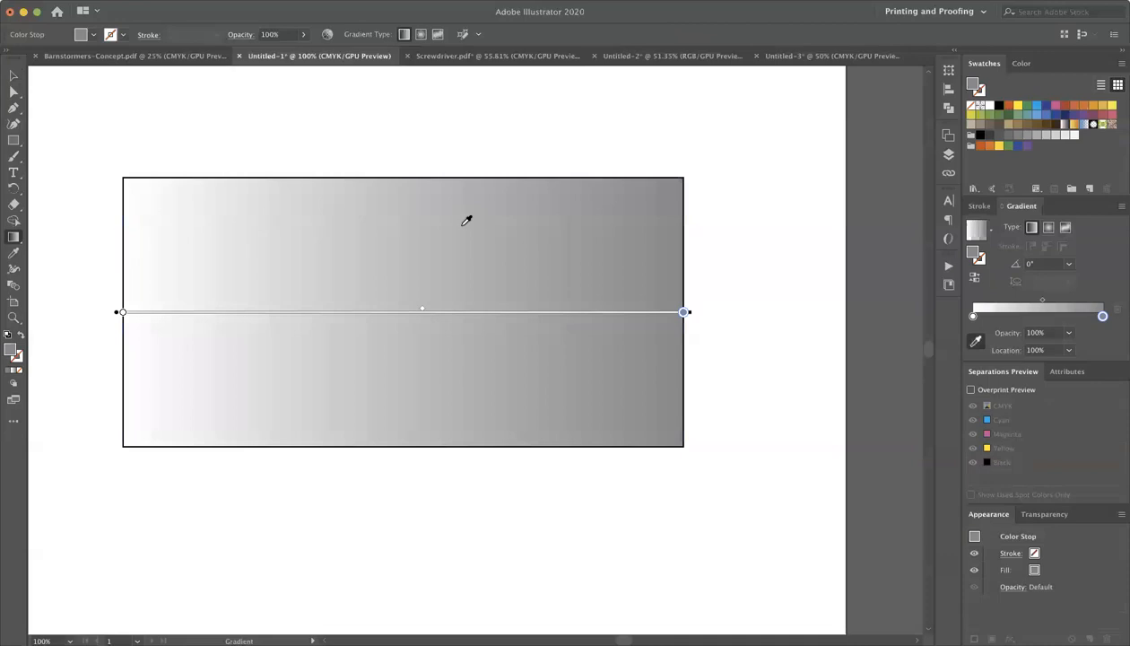
Step: Recolor the gradient's end stop to light blue and its white start stop to orange, and deselect the rectangle
double_click(1102, 317)
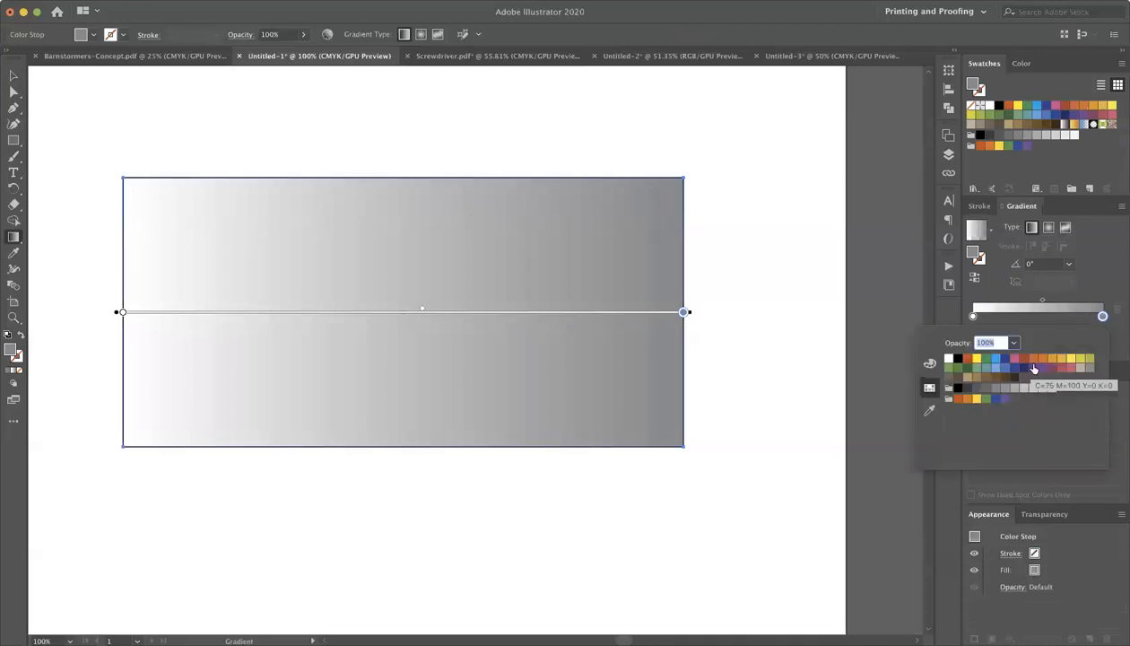
click(995, 358)
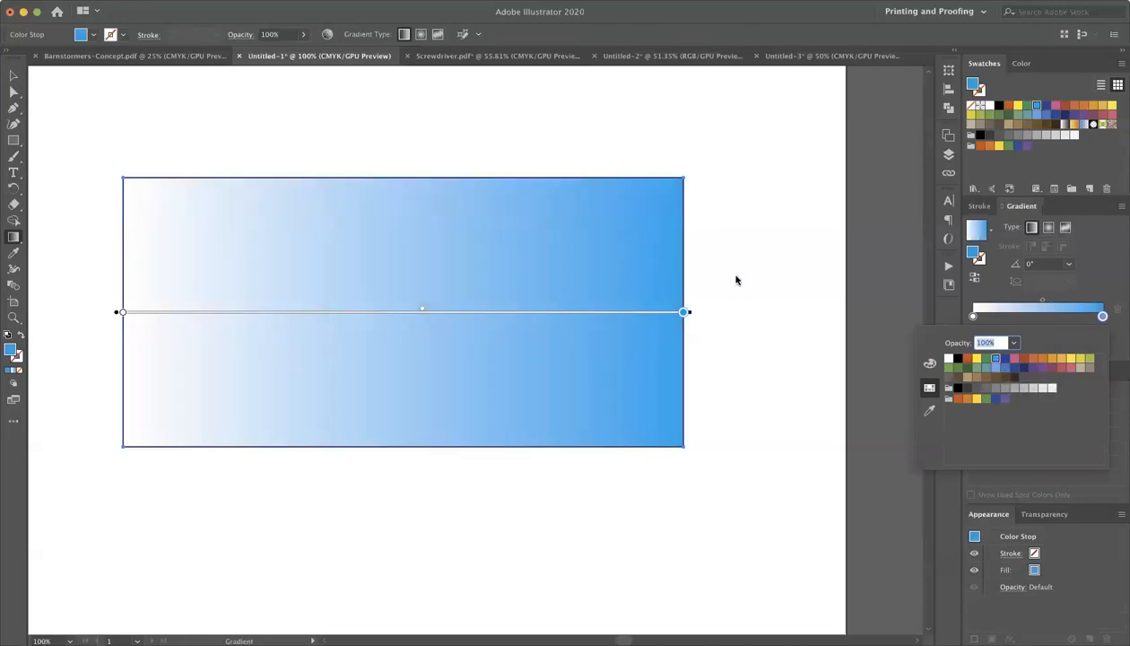
click(973, 318)
double_click(974, 319)
click(1029, 362)
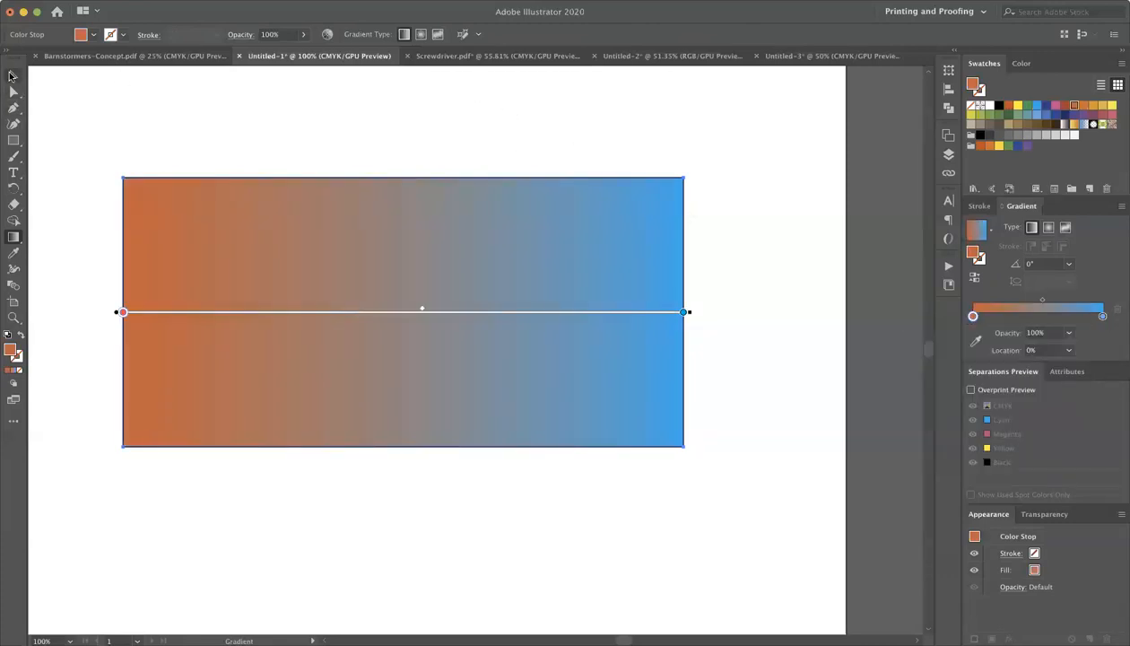
click(13, 75)
click(231, 117)
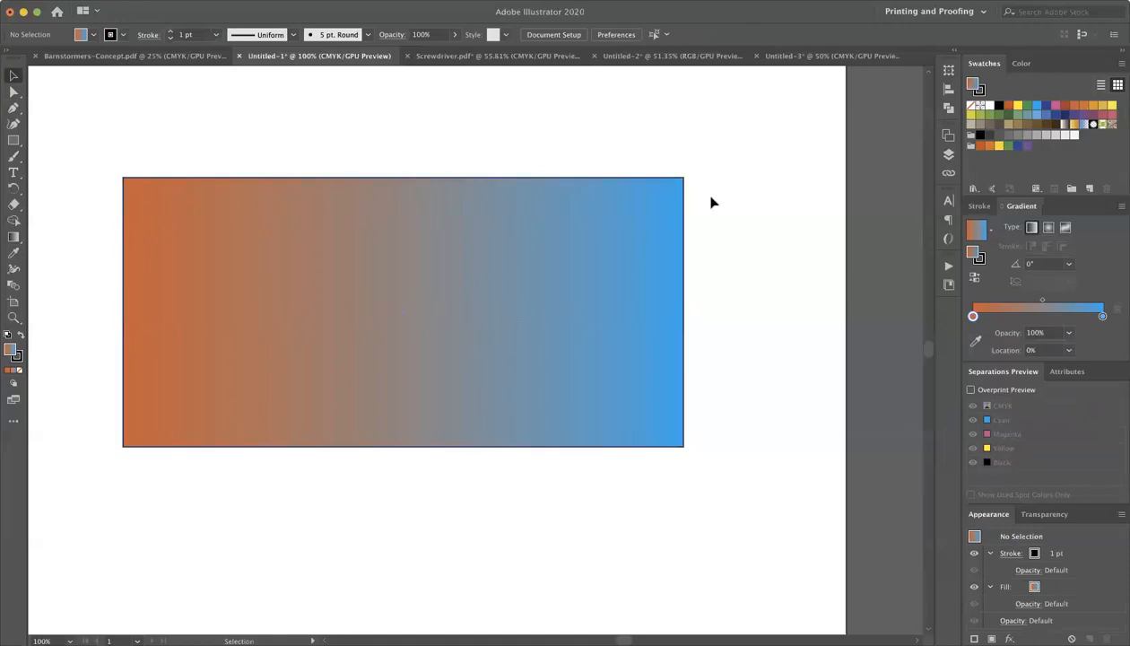
Step: Add a color stop at 35.5% to the rectangle's orange-to-blue gradient, open its color options, and delete the stop
click(419, 264)
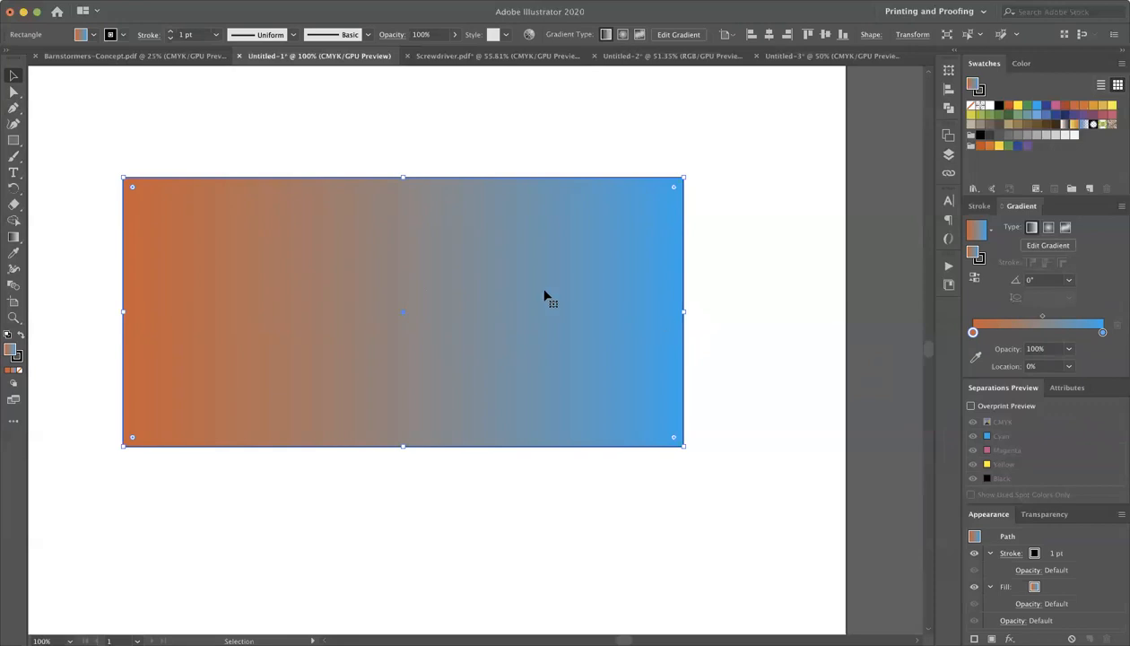
click(1019, 333)
double_click(1019, 333)
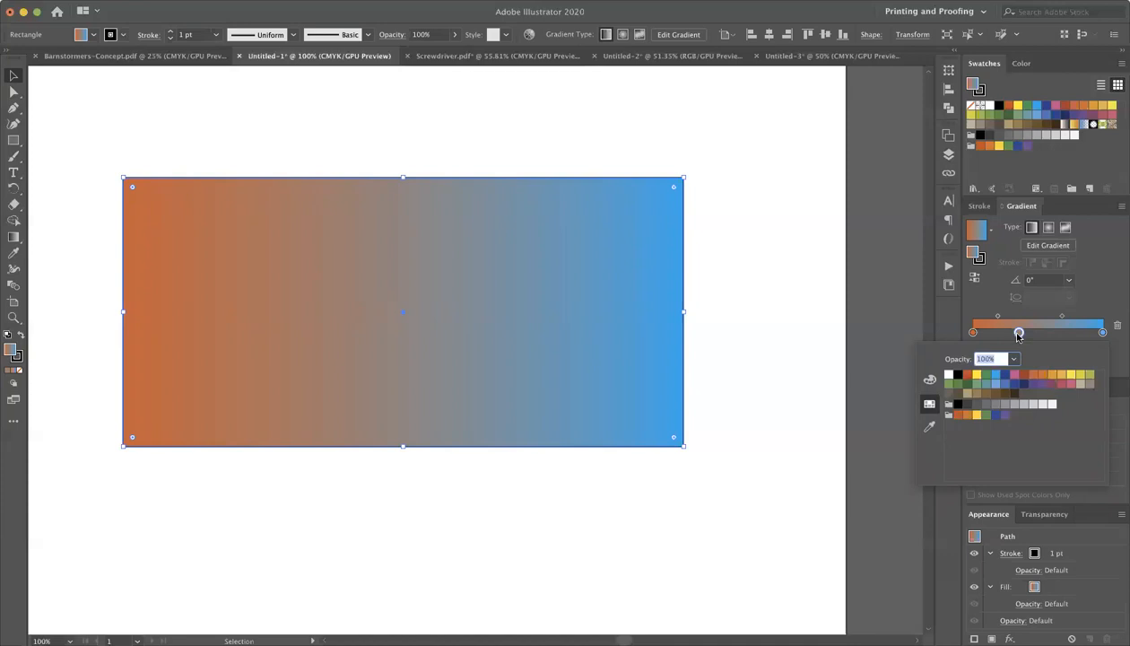
key(Escape)
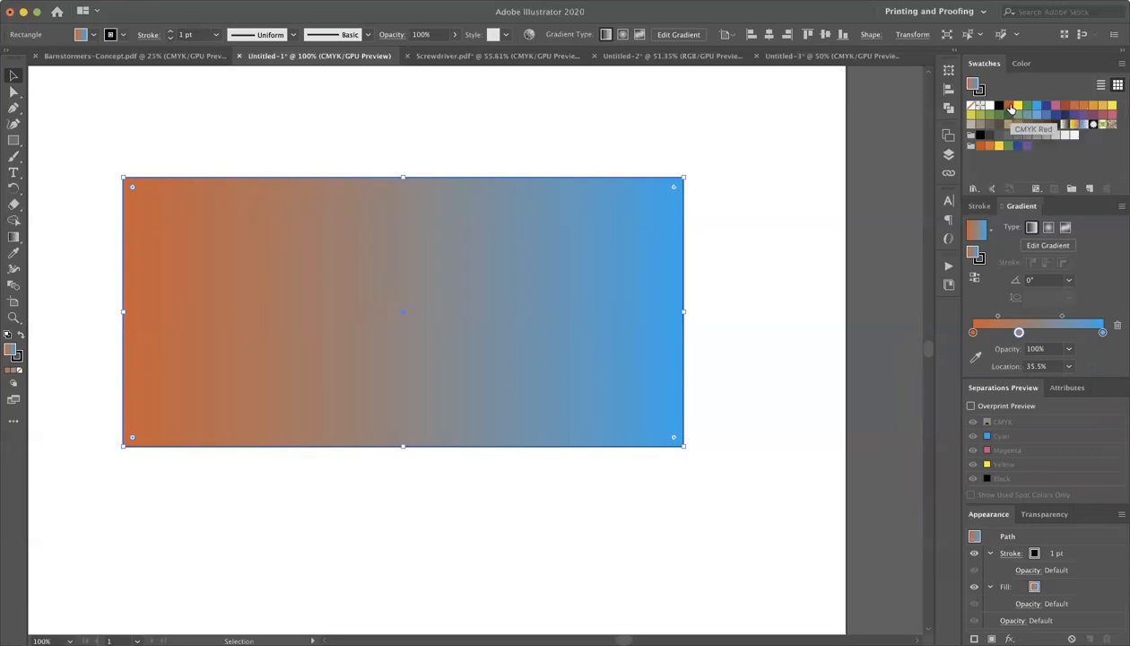
click(1117, 324)
Step: Recolor the blue end stop of the rectangle's gradient to yellow
click(1102, 332)
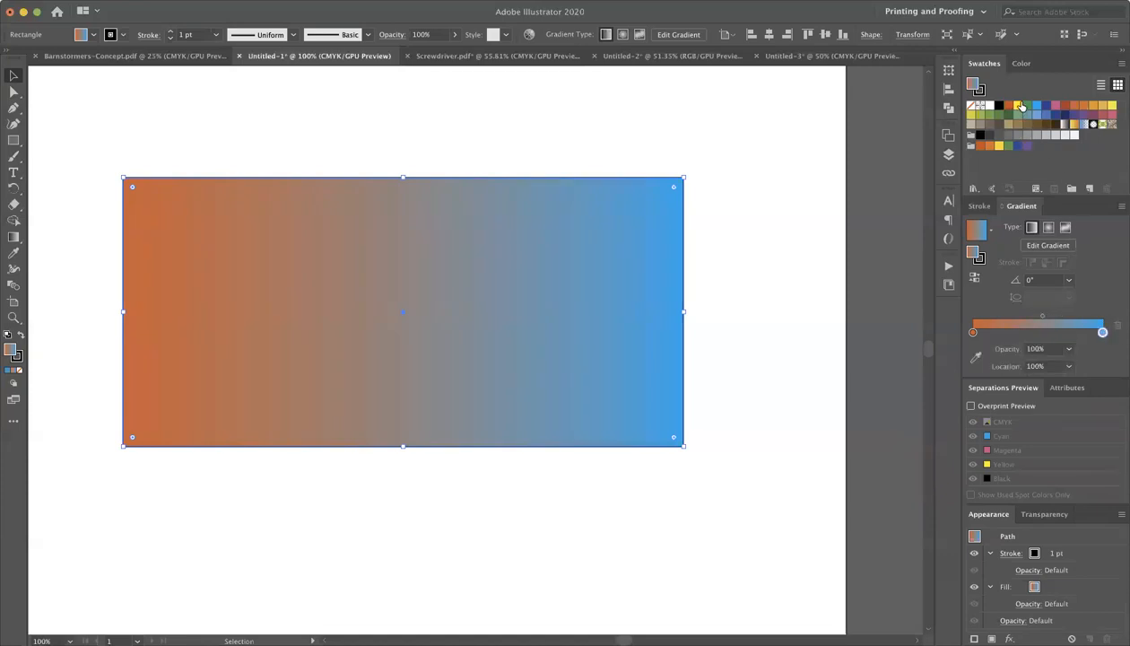
click(1017, 105)
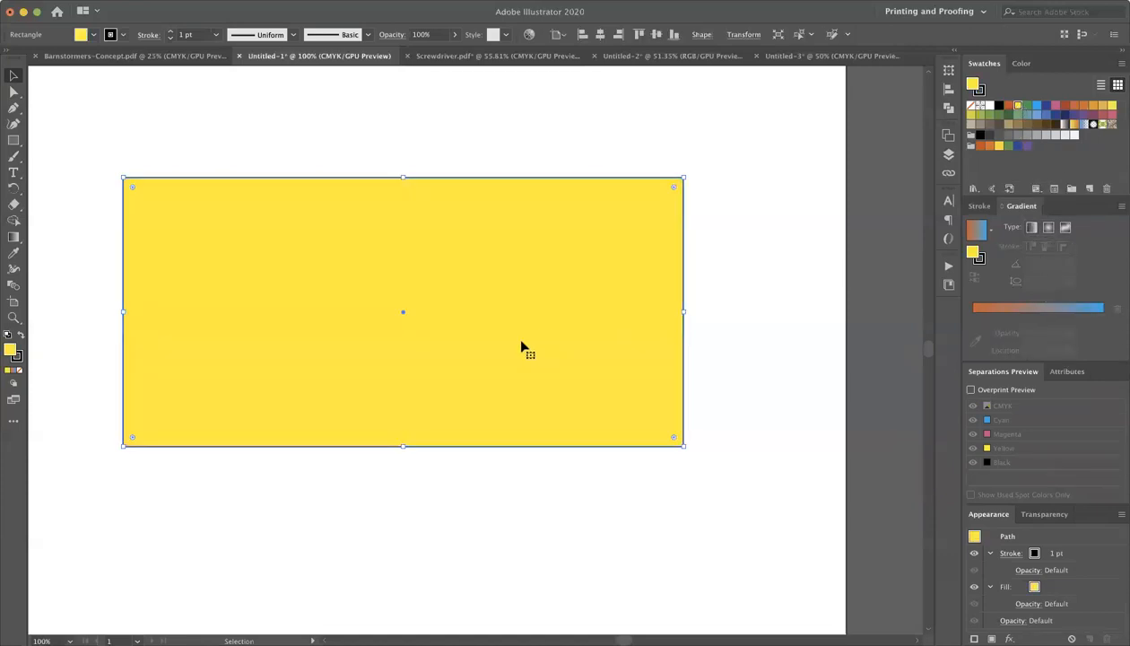
key(period)
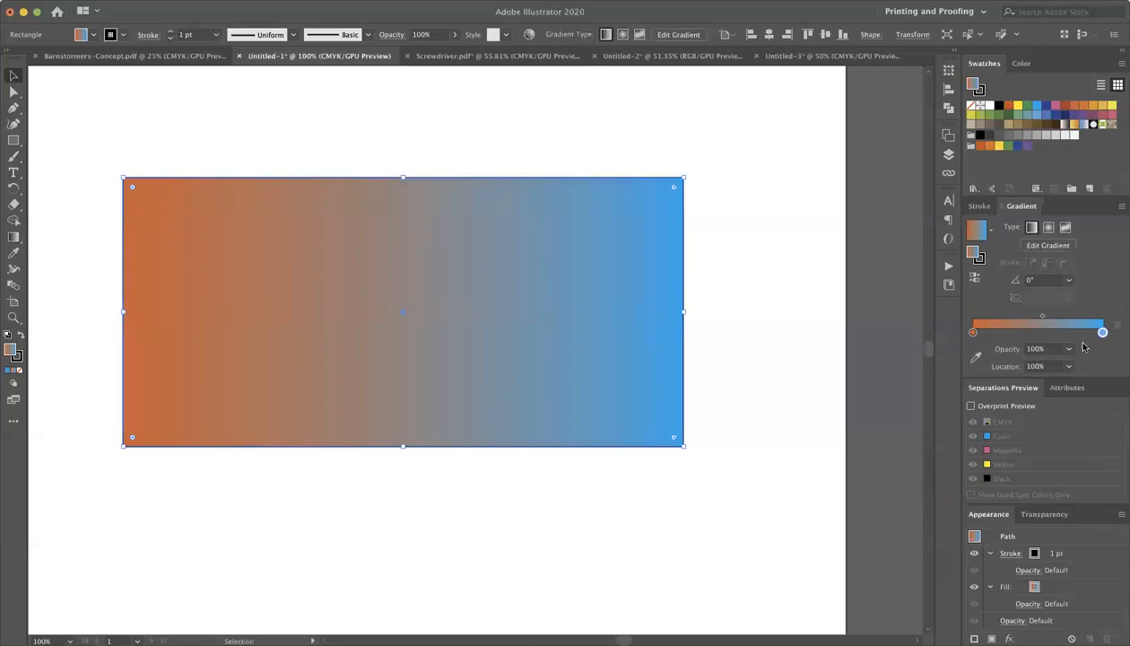
double_click(1103, 332)
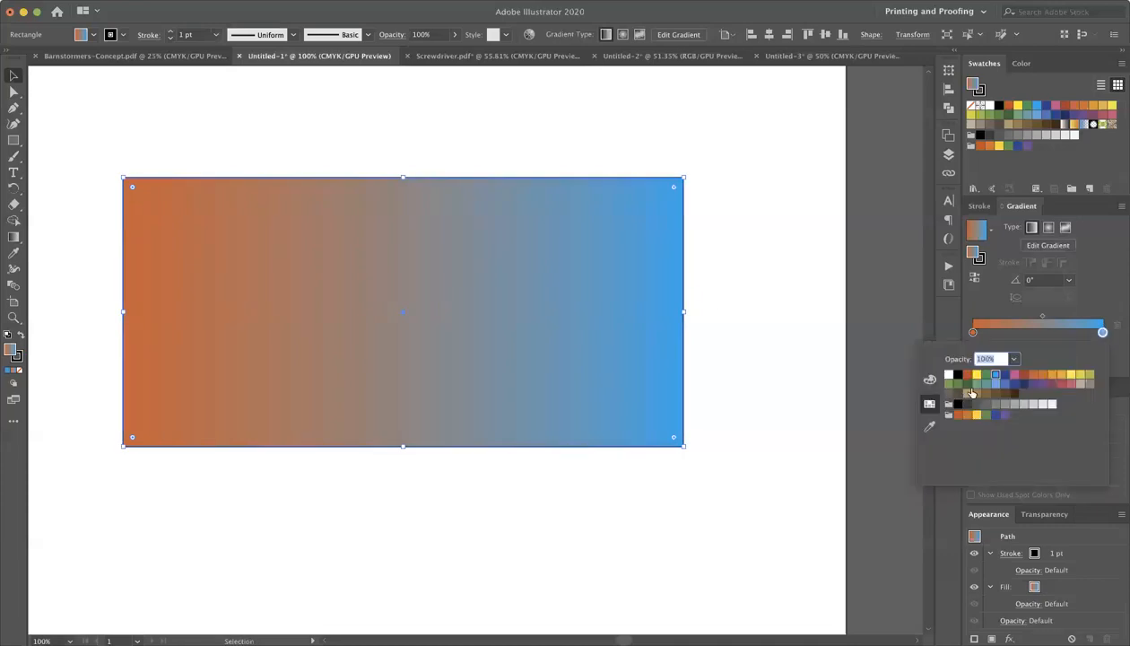
click(980, 380)
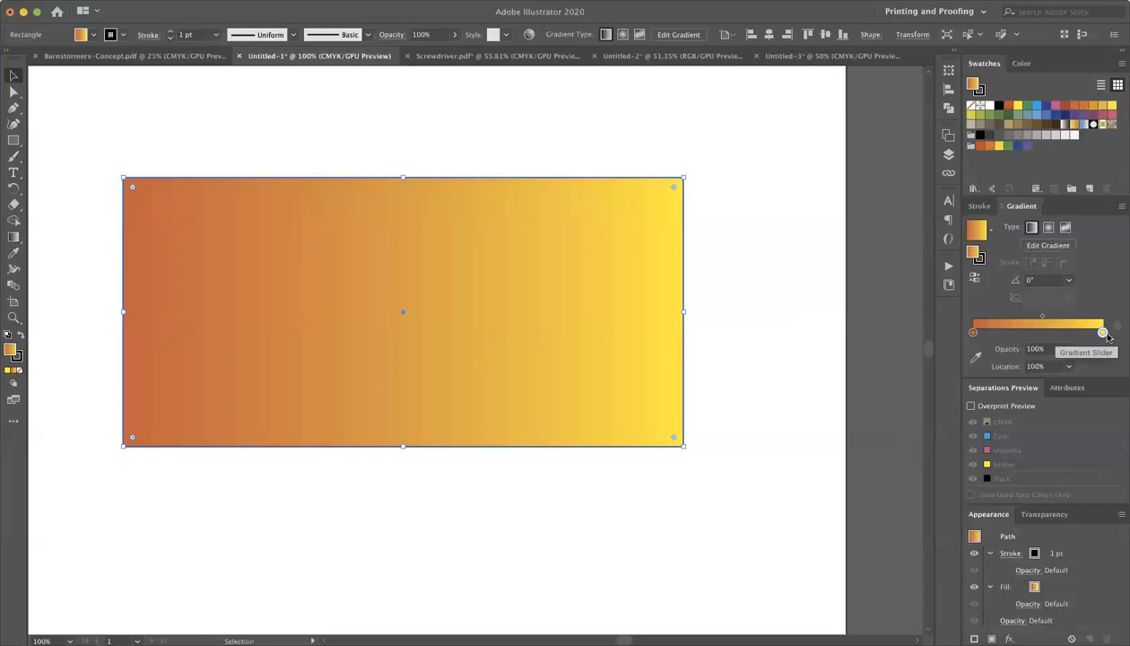
Step: Recolor the yellow end stop with an orange sampled from the rectangle, and undo that color change
double_click(1075, 341)
click(929, 426)
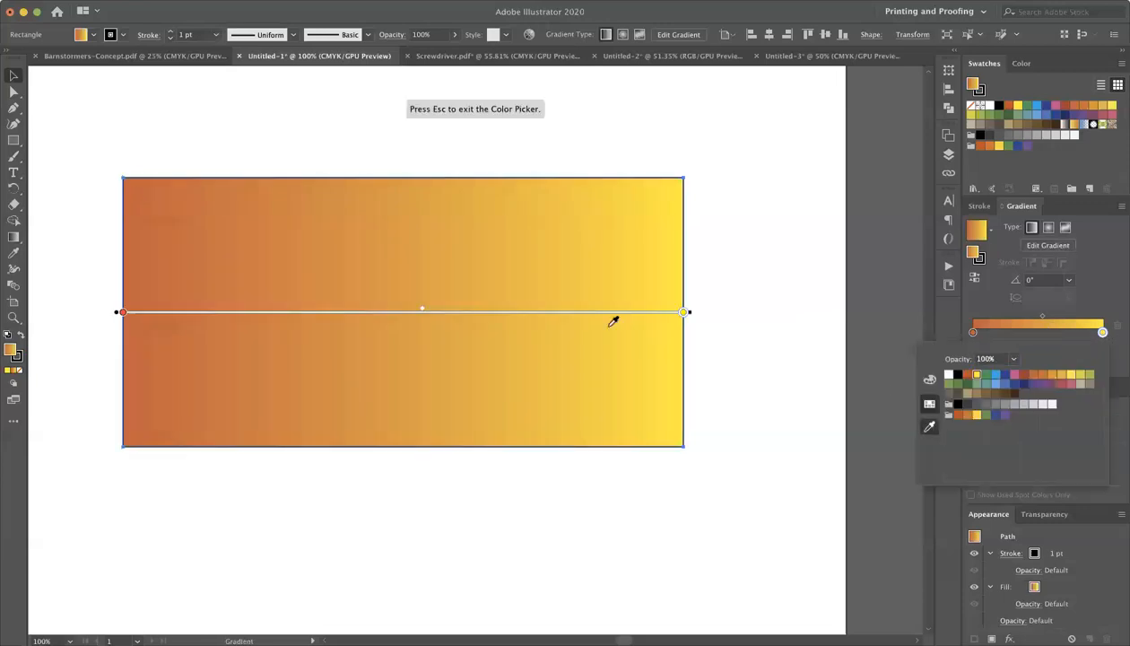
click(289, 240)
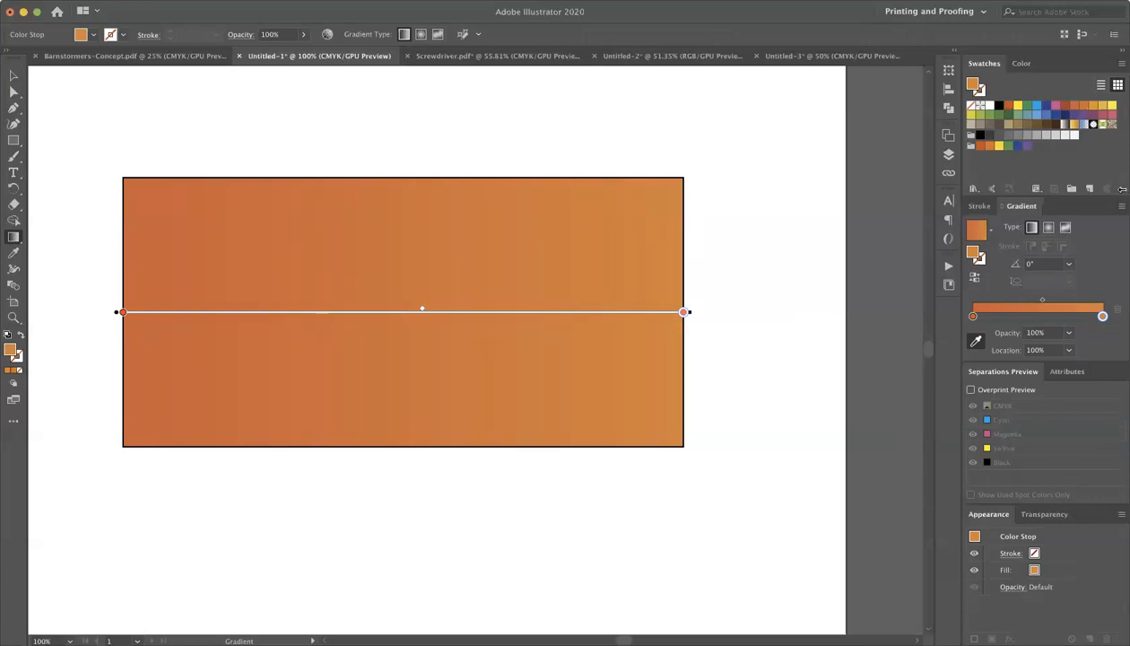
double_click(1102, 316)
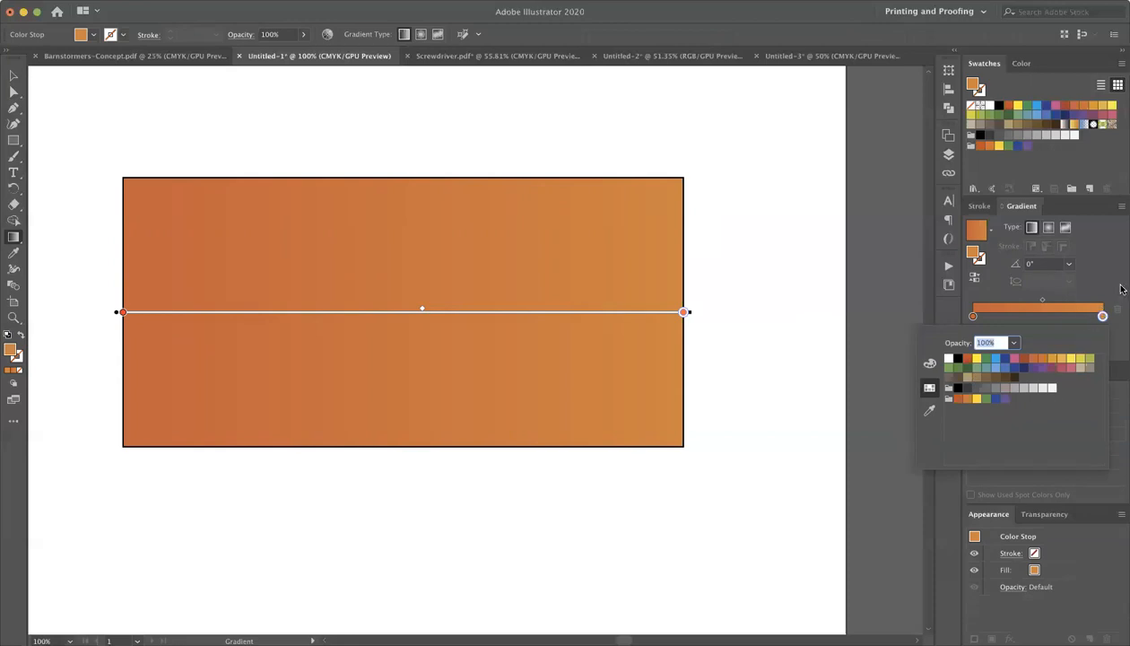
click(1120, 288)
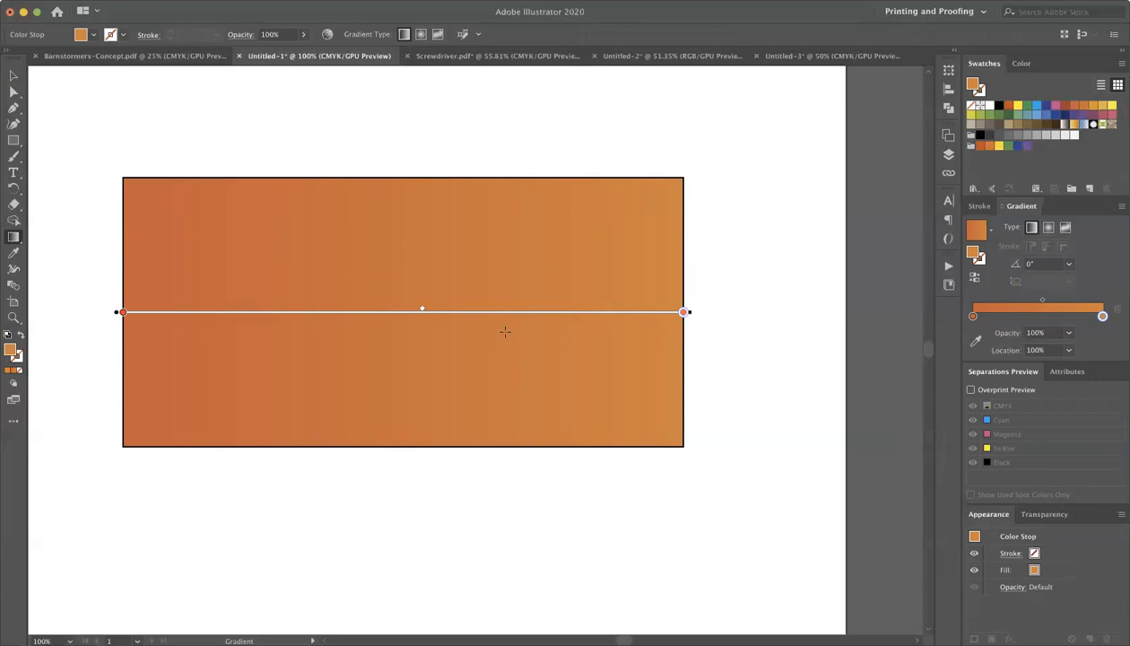
key(z)
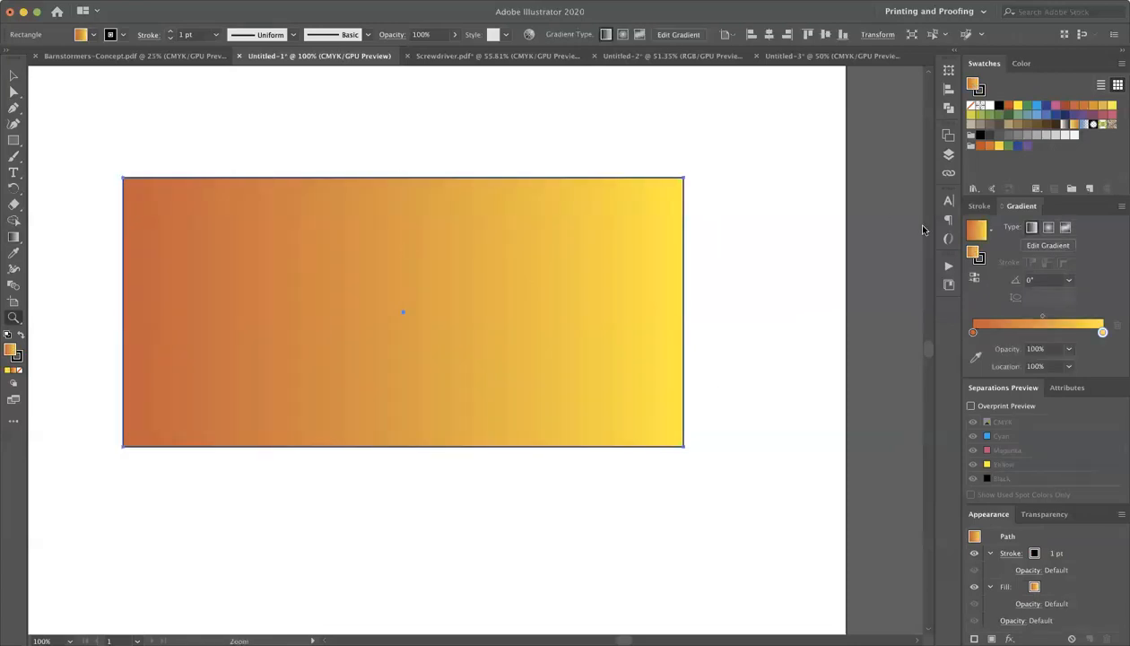
Step: Add three color stops to the gradient from the swatches: dark red at 65.79%, purple at 37% and green at 90.83%
drag(1065, 105, 1058, 332)
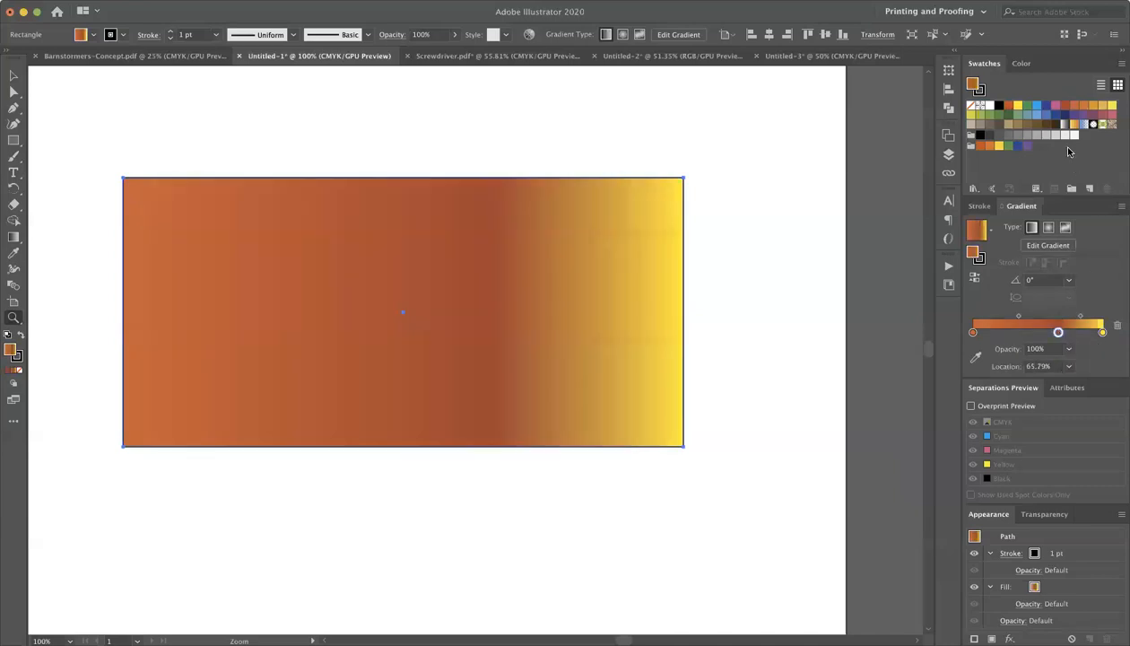
click(1021, 333)
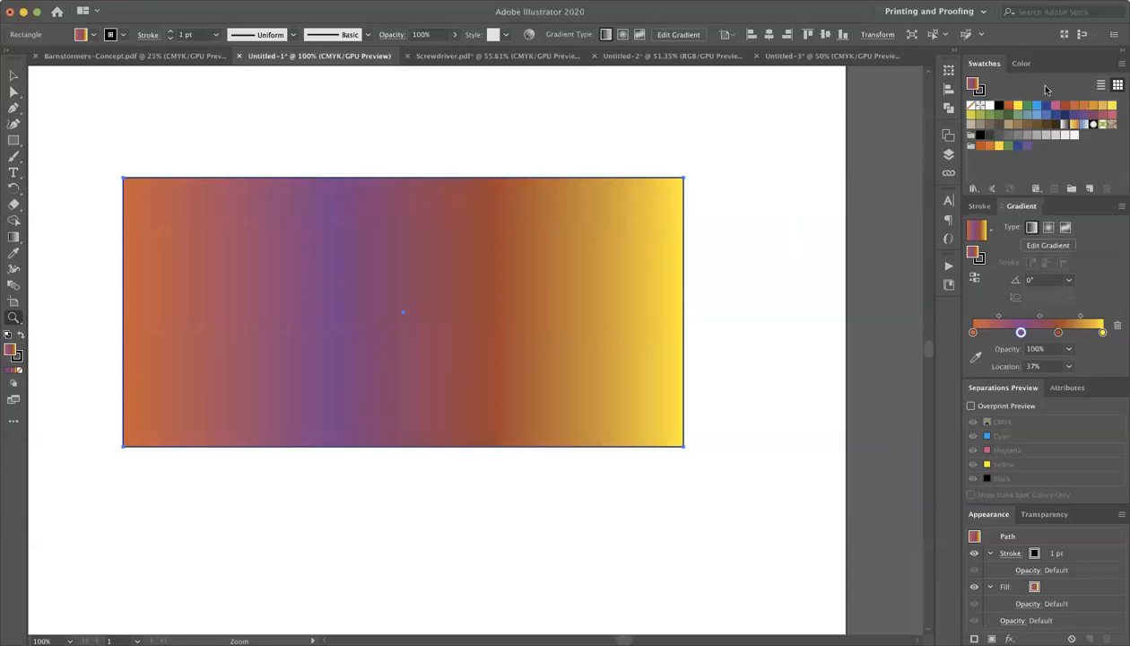
drag(991, 117, 1090, 333)
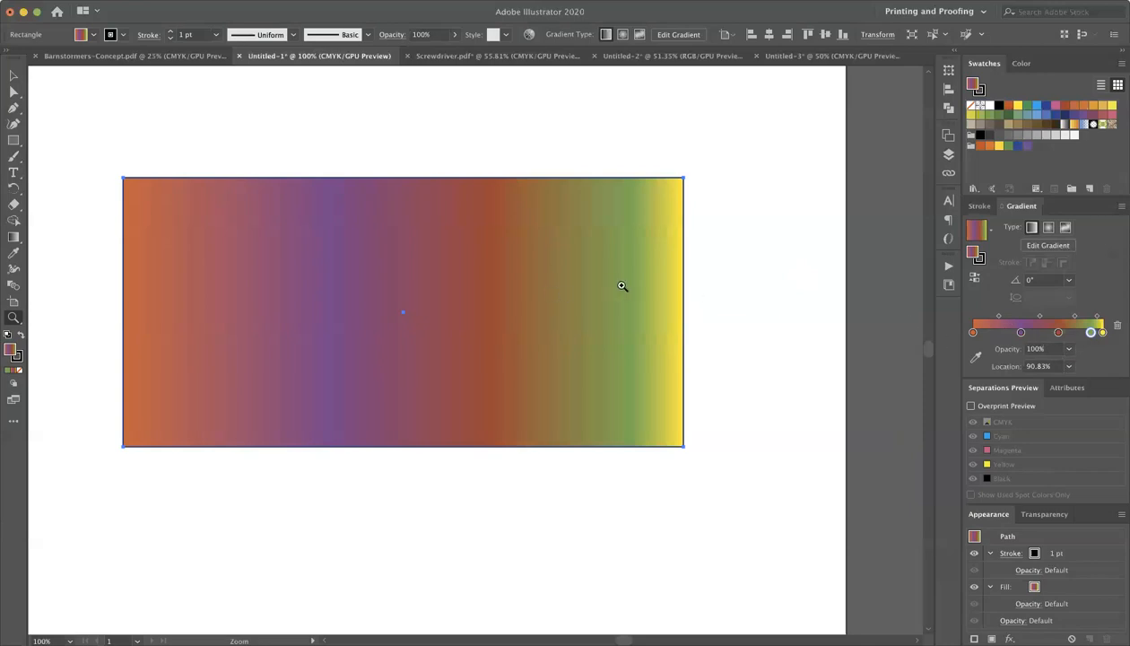
Step: Shift the yellow and dark red stops toward the start, move the purple stop to 28.17%, and pull the purple stop off the gradient
drag(1103, 334, 1002, 318)
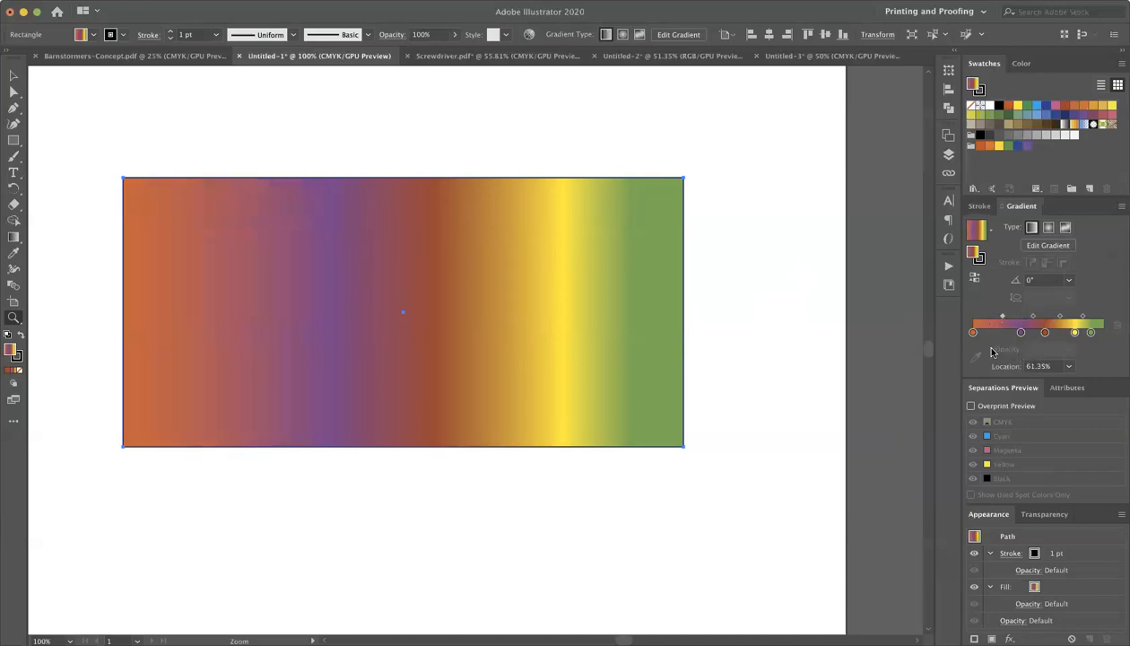
mouse_move(1021, 332)
mouse_down()
mouse_move(1033, 320)
mouse_move(1009, 332)
mouse_up()
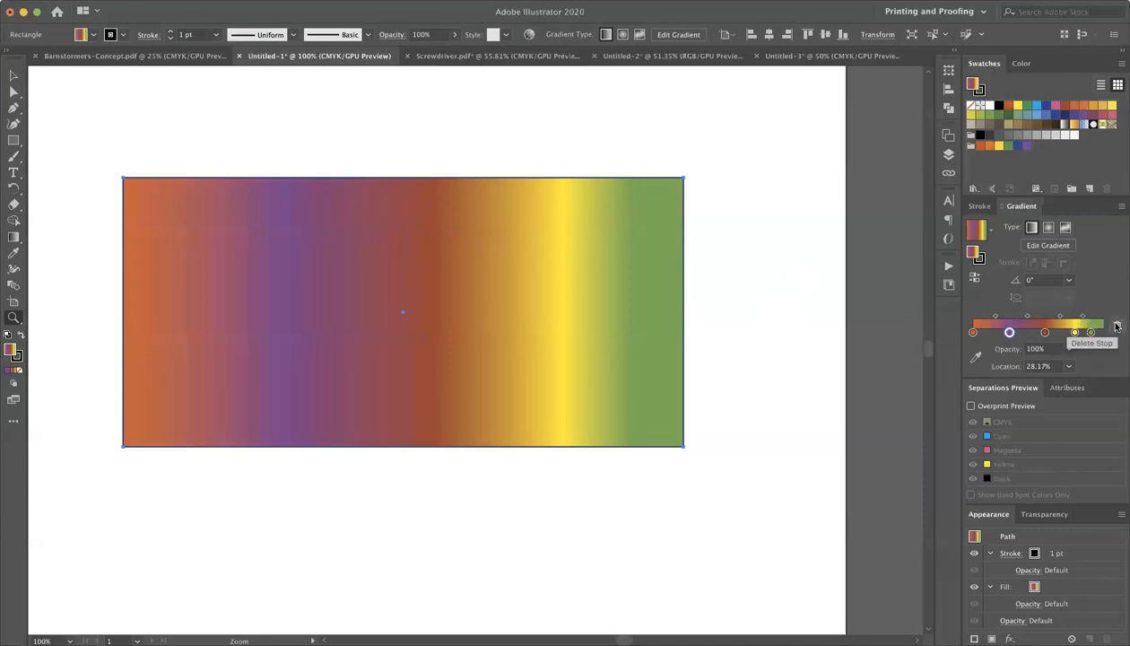
drag(1010, 333, 1013, 365)
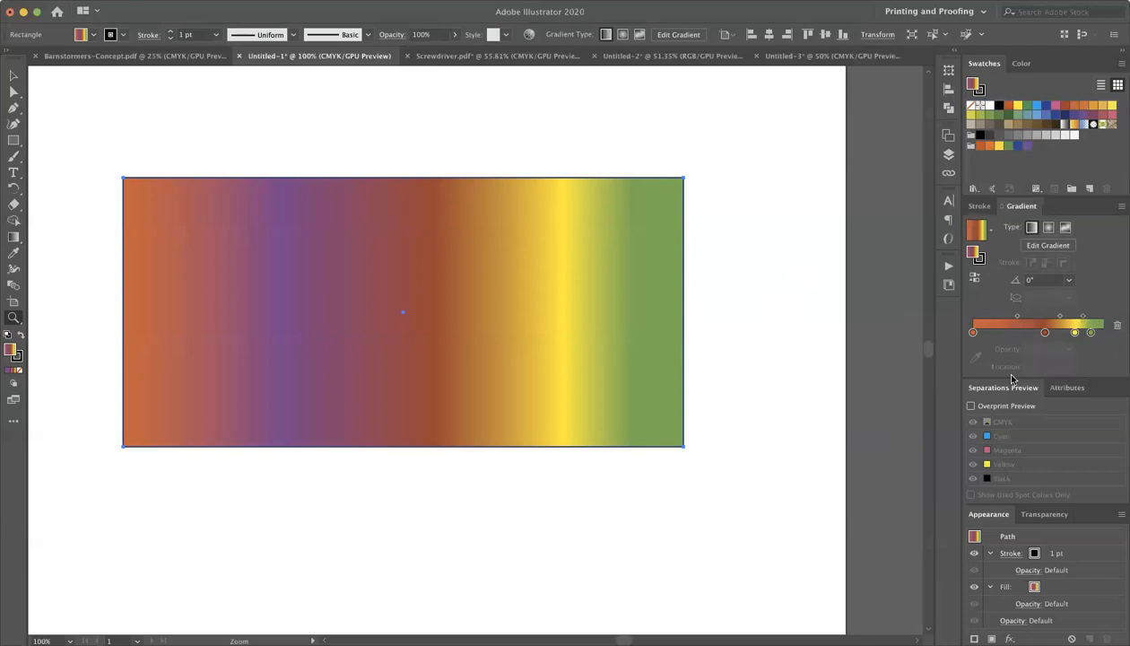
Step: Replace the orange start stop with the dark red stop at 0%, and move the yellow stop to 55.78%
click(972, 333)
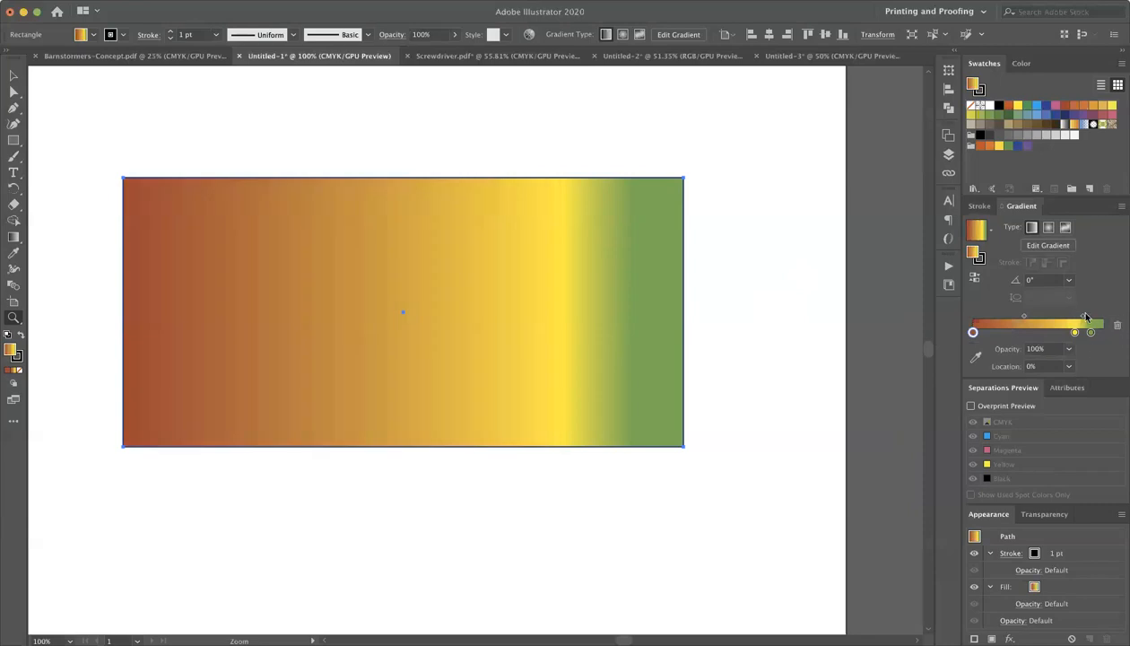
drag(1075, 332, 1045, 333)
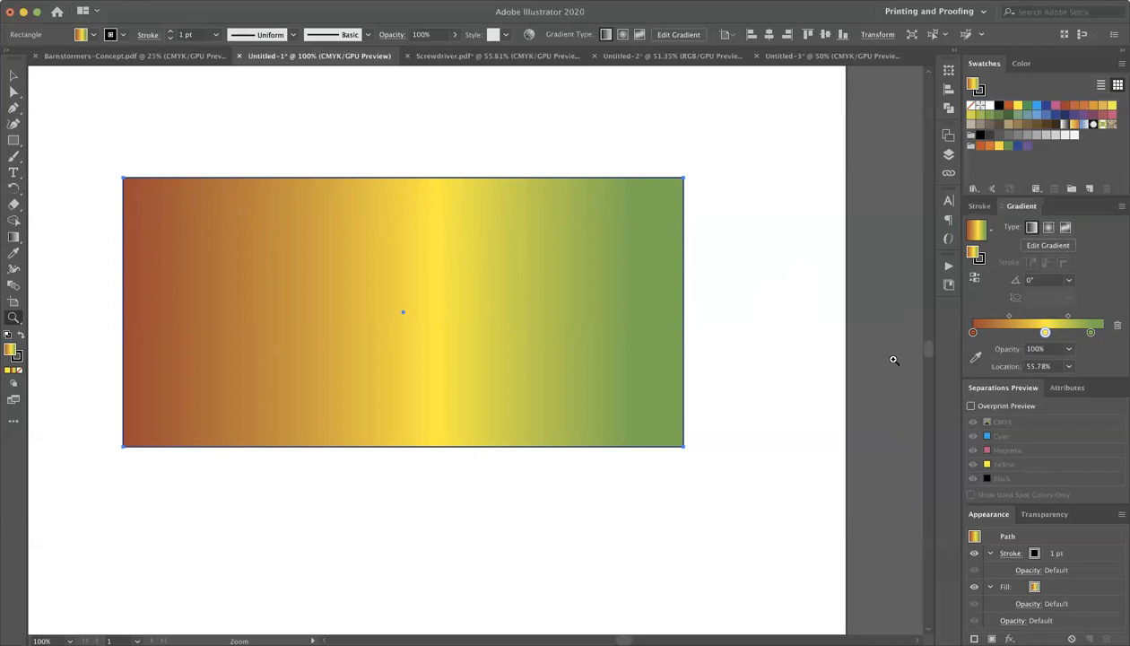
Step: Fill the selected rectangle with the Fading Sky gradient swatch
click(14, 76)
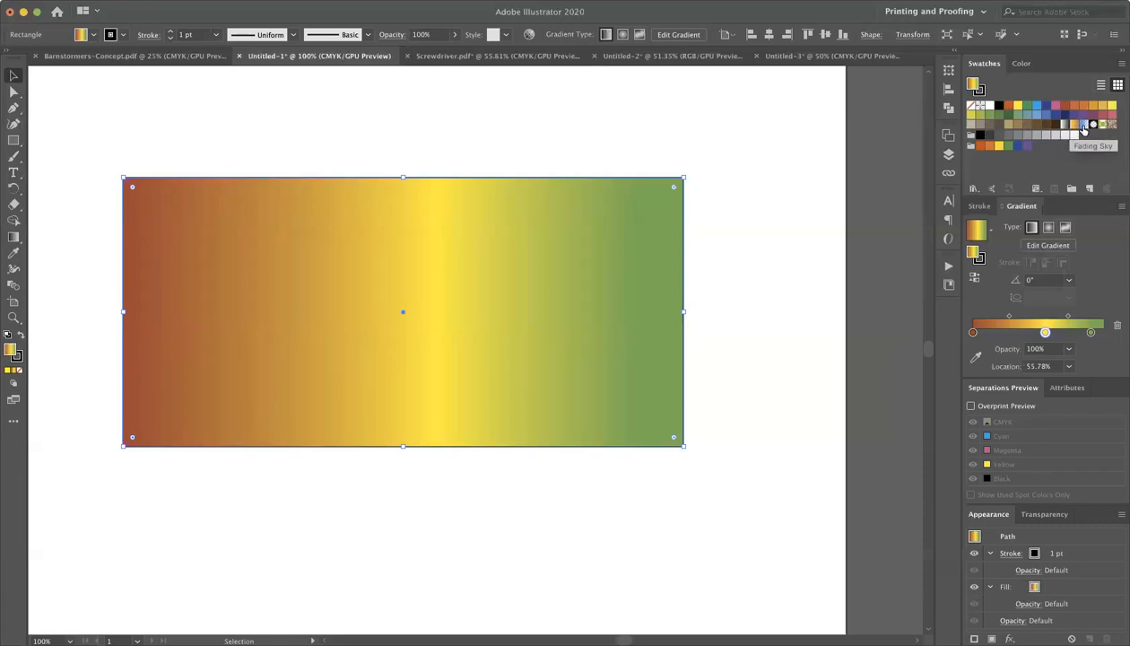
click(1084, 130)
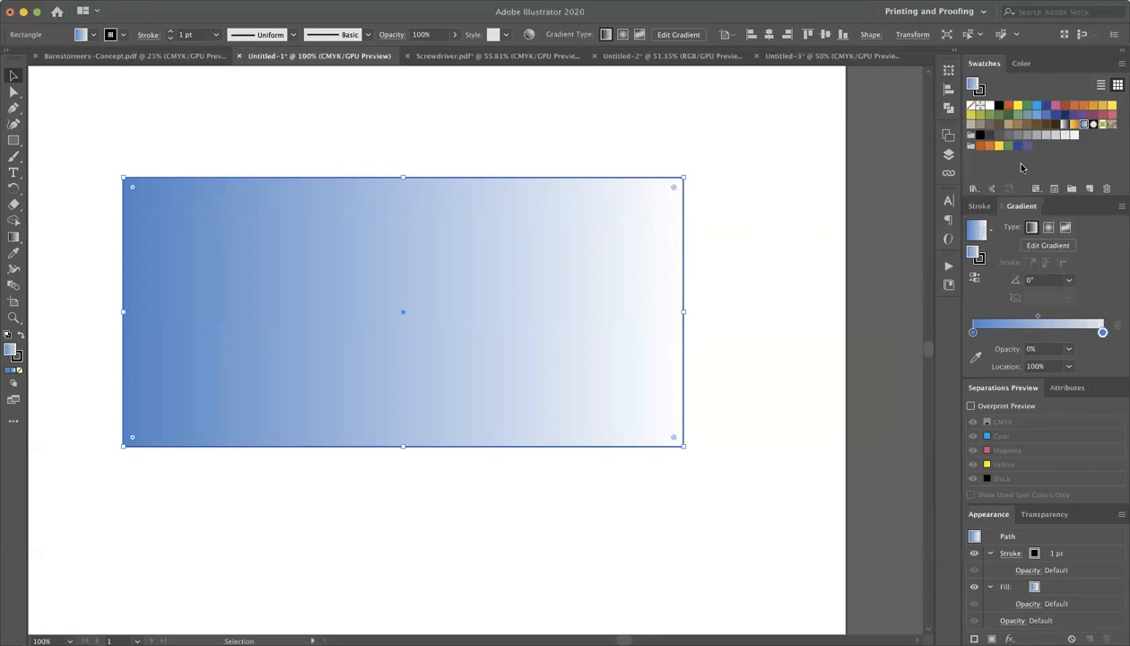
Step: Load the Sky gradient library, fill the rectangle with its golden-brown gradient, and set the gradient angle to 90°
click(974, 190)
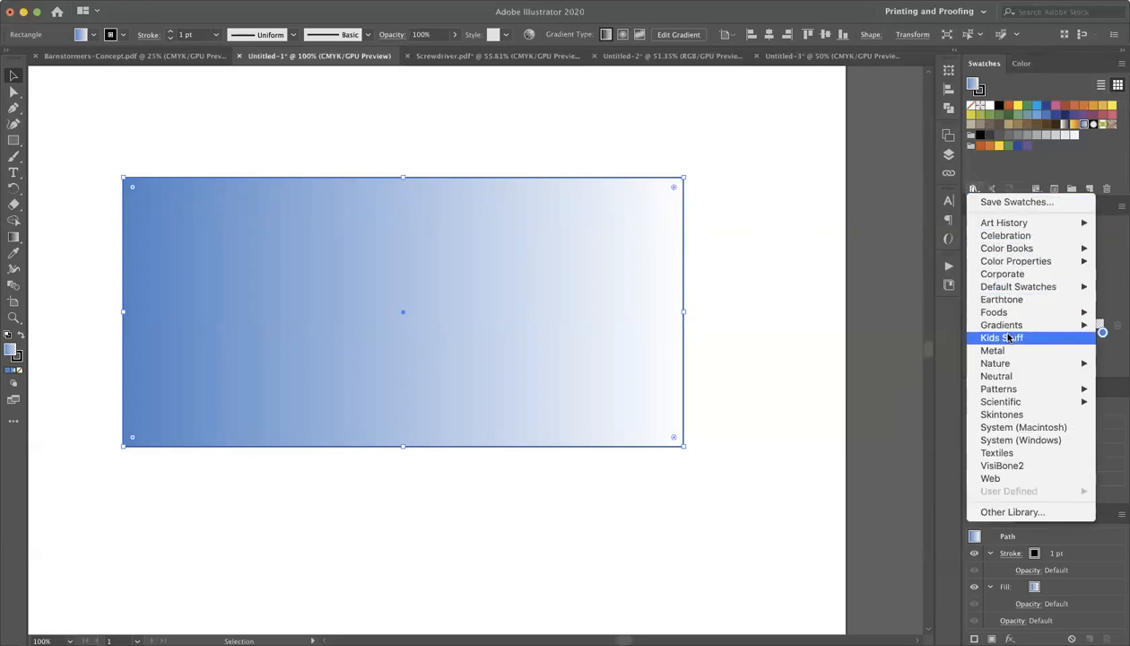
mouse_move(1003, 325)
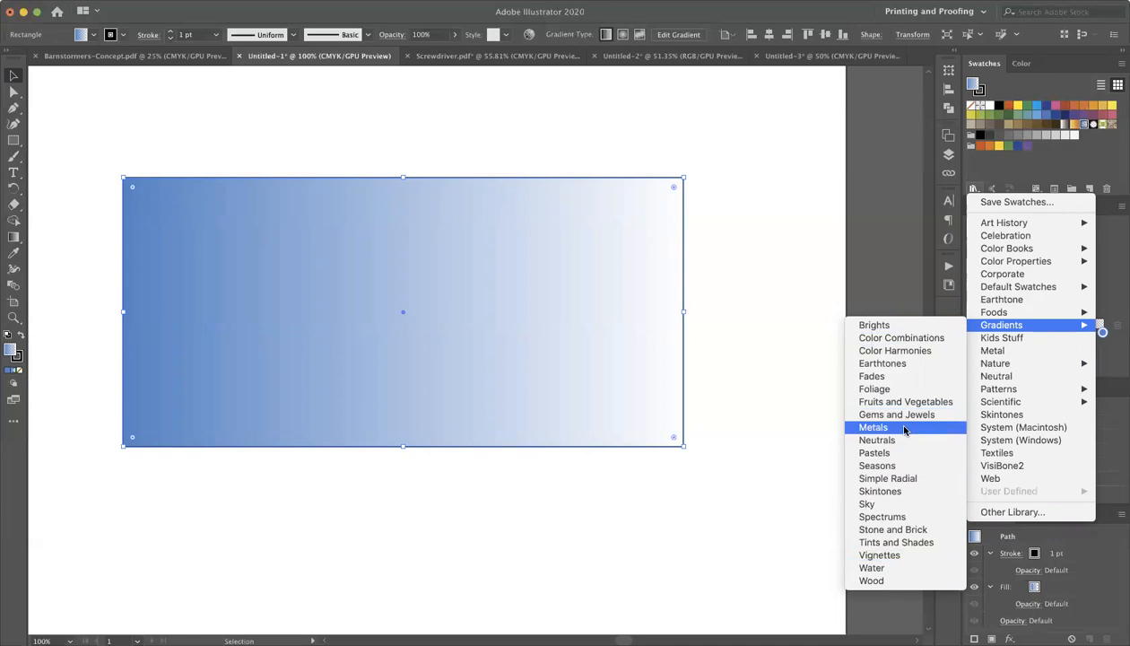
click(905, 509)
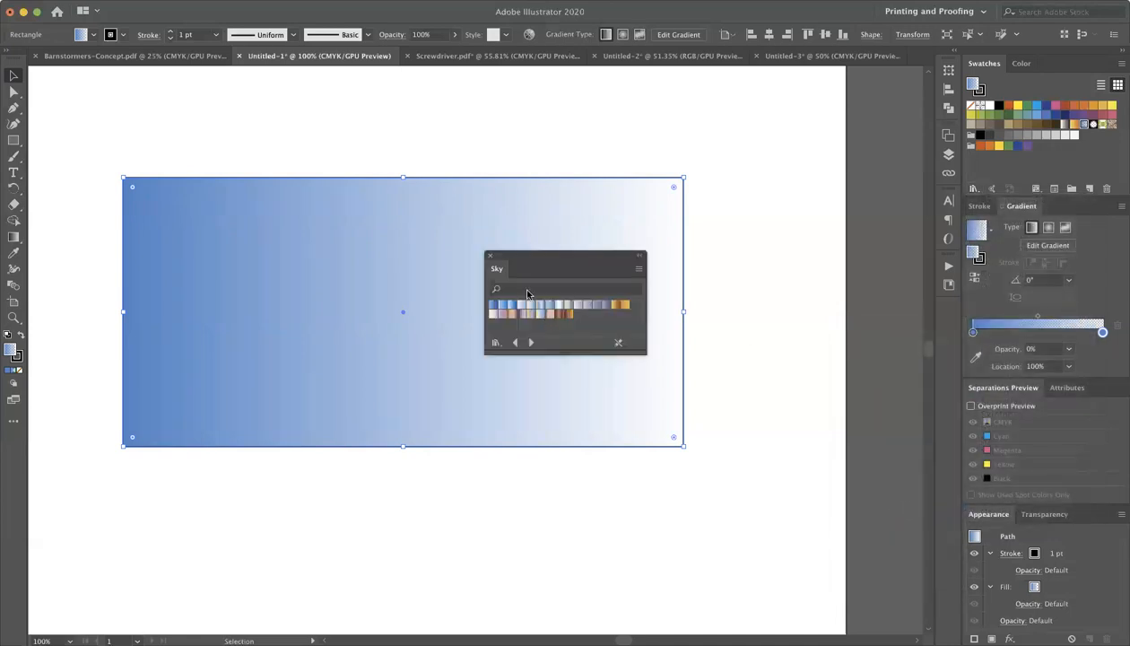
click(615, 304)
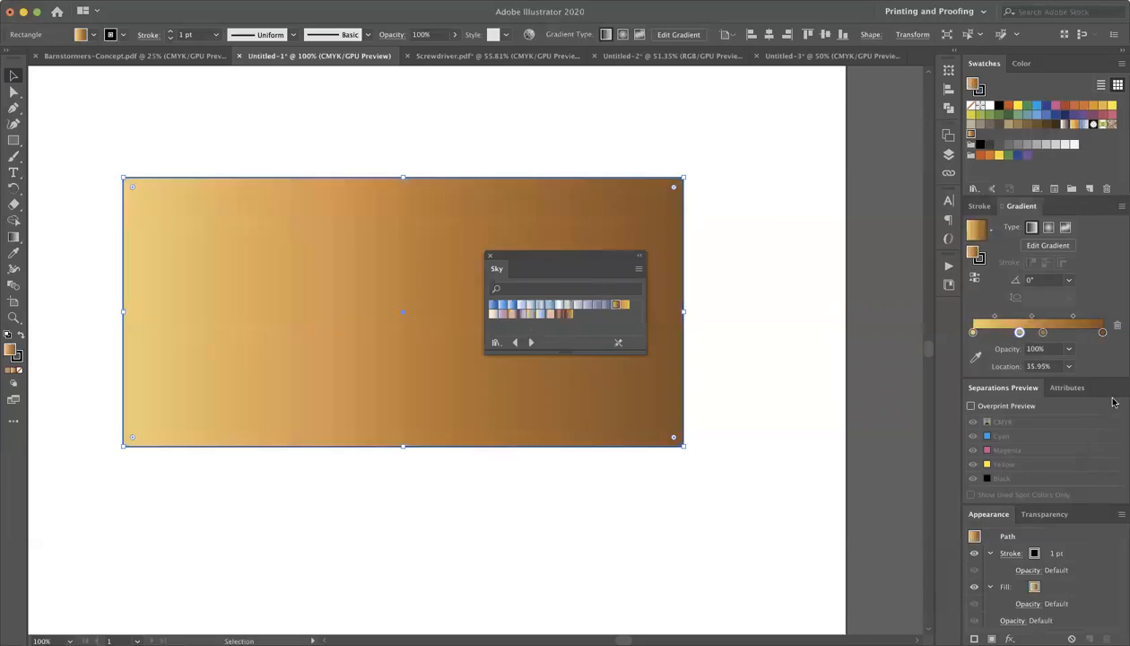
click(1029, 279)
text(90)
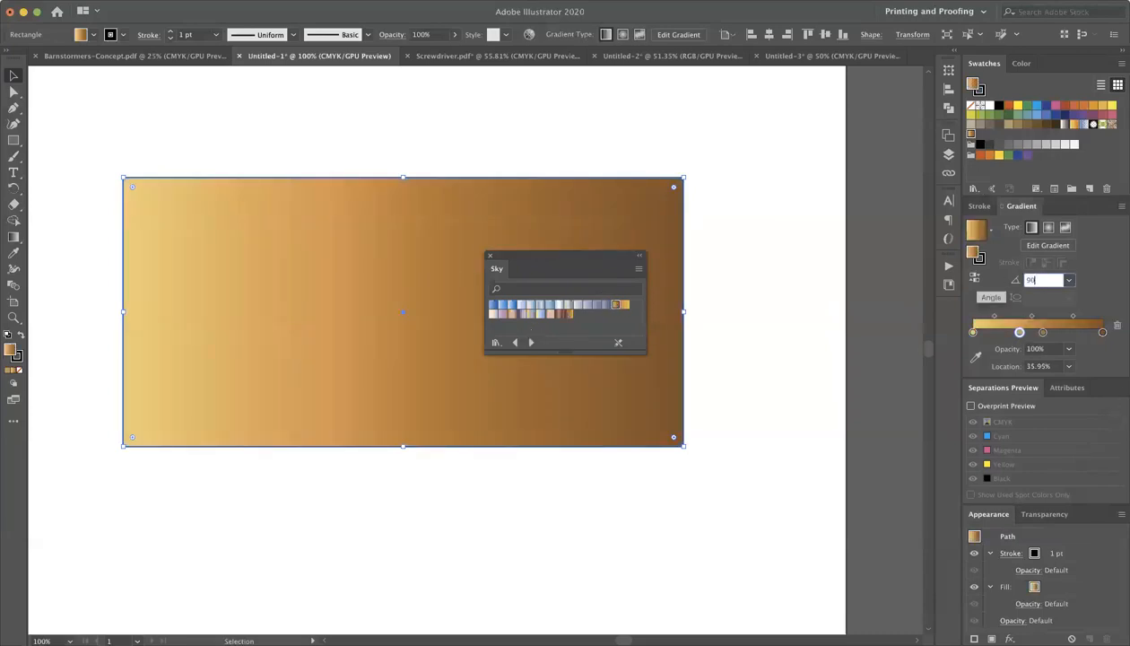
key(Return)
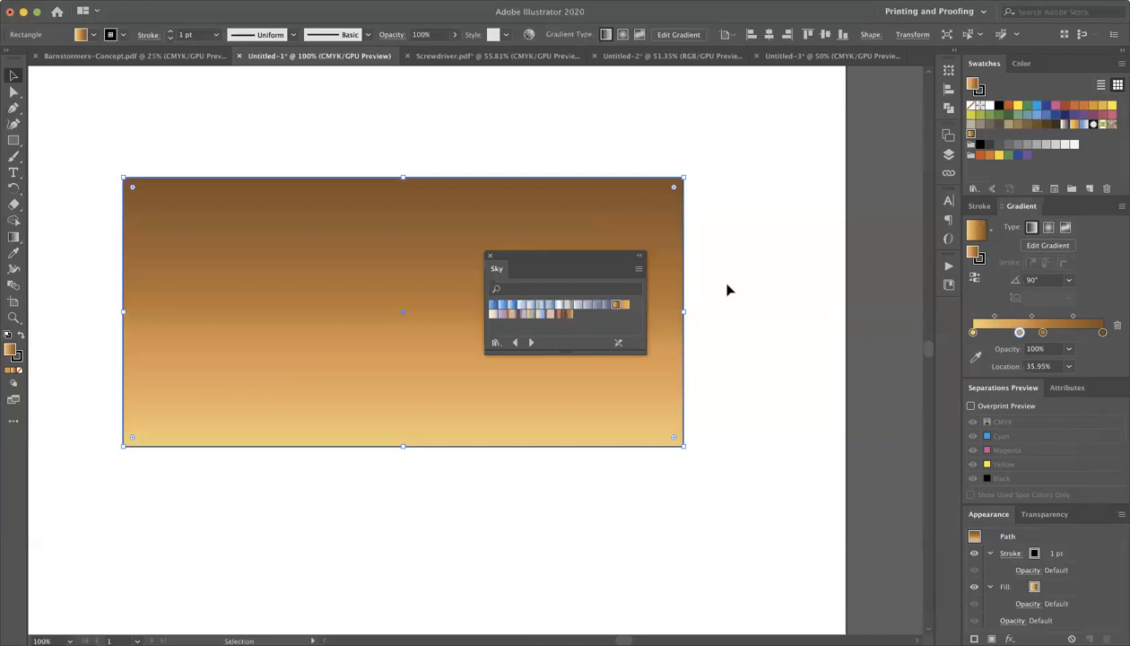
Step: Try several blue, pastel and purple Sky gradients on the rectangle, and return to the golden-brown one
click(503, 306)
click(504, 309)
click(512, 316)
click(549, 316)
click(560, 306)
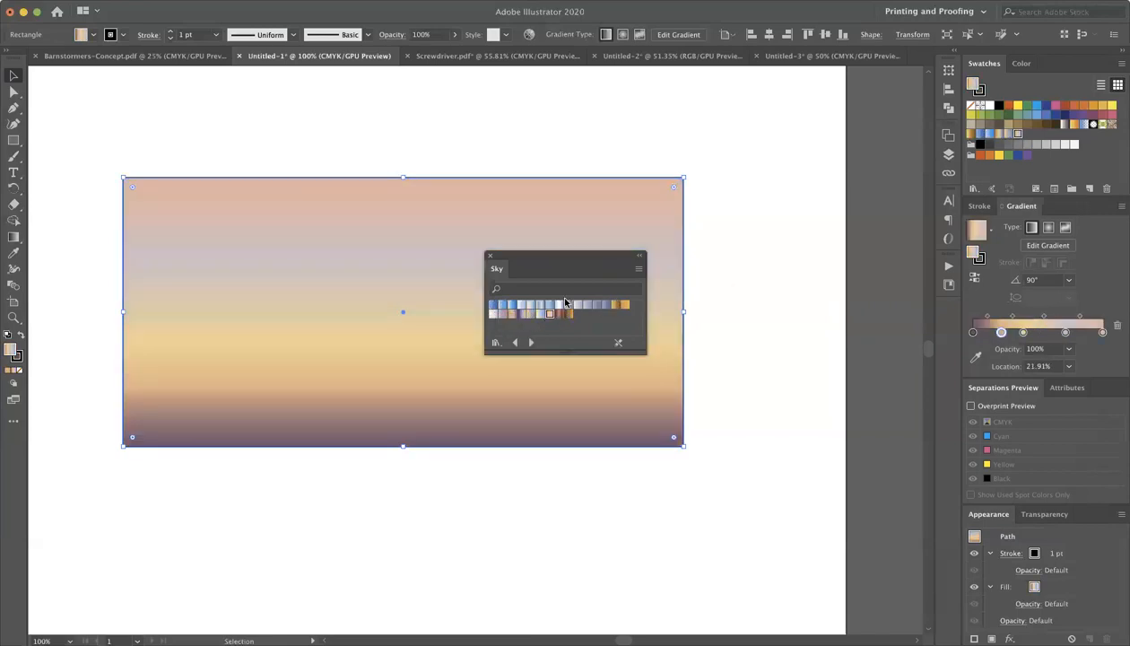
click(553, 306)
click(540, 305)
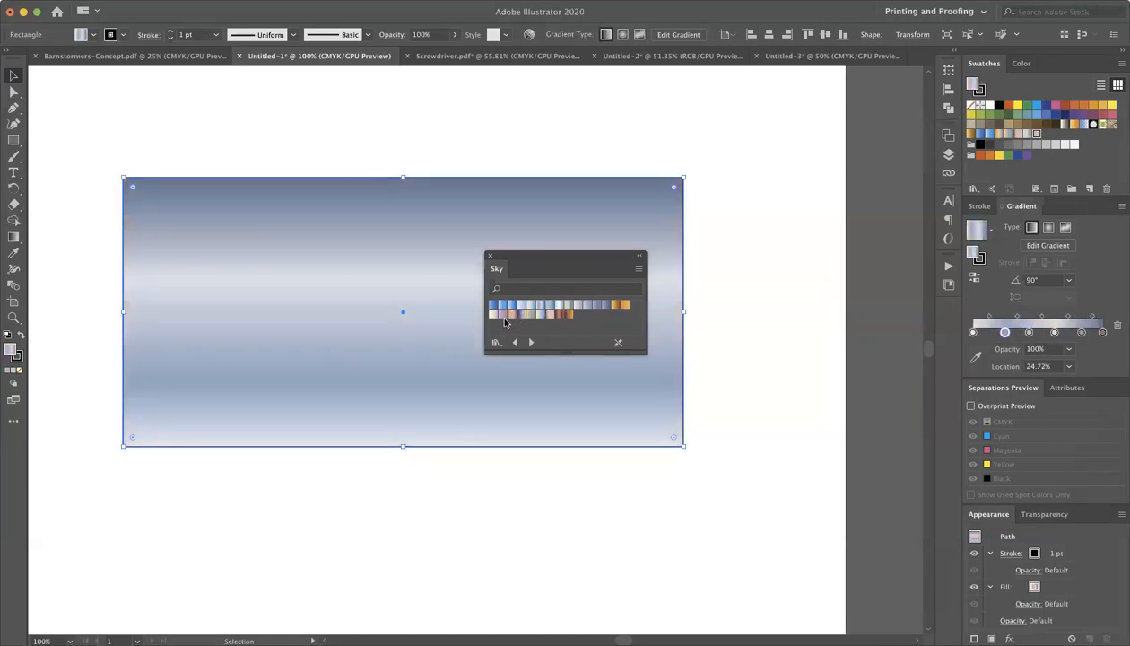
click(492, 313)
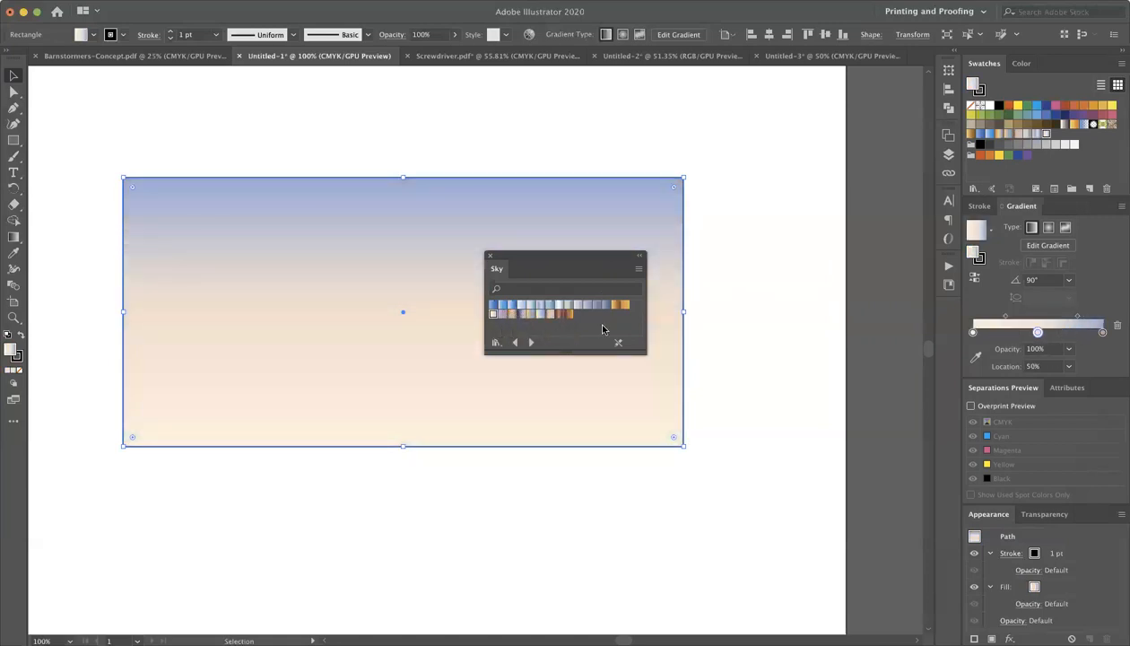
click(592, 306)
click(601, 305)
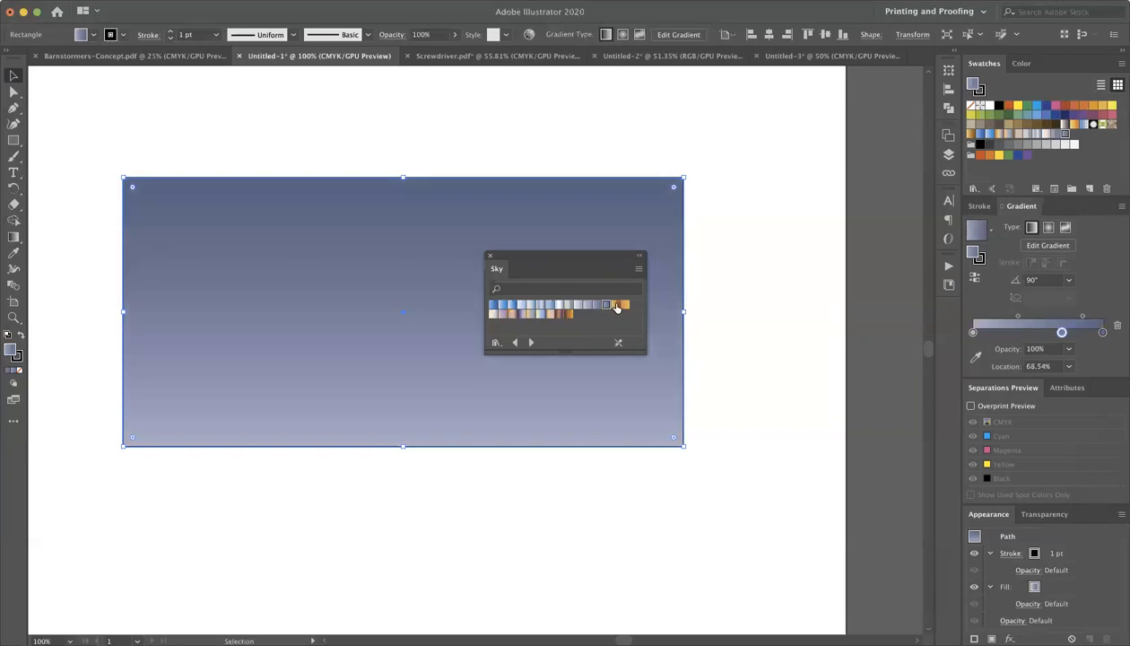
click(616, 304)
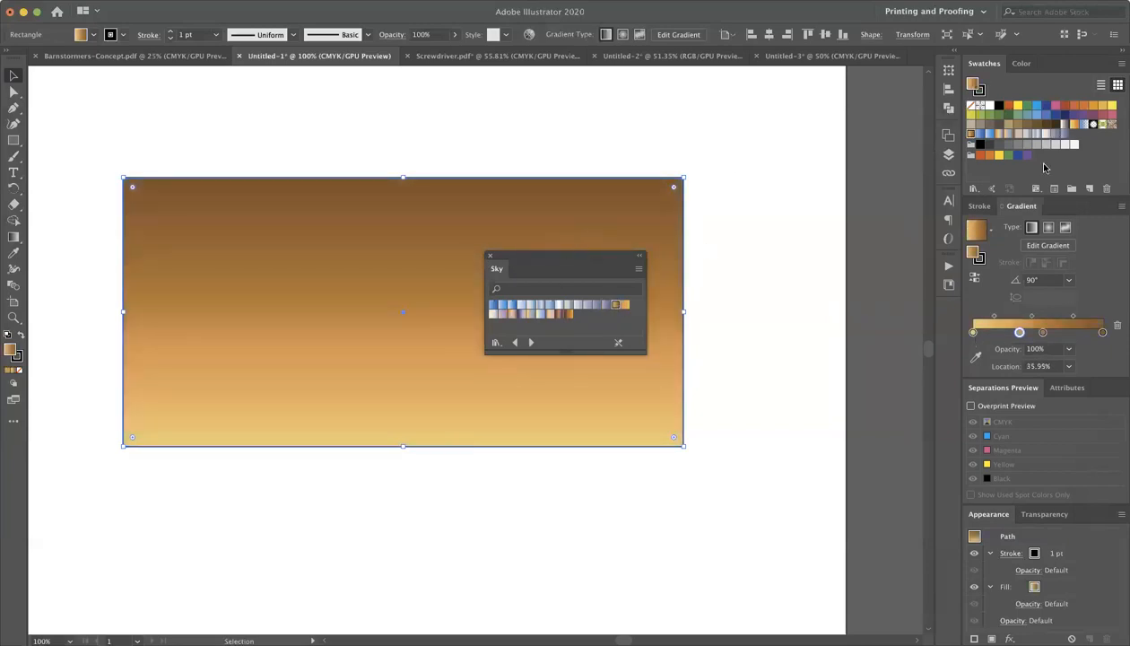
Step: Load the Metals gradient library and fill the rectangle with its first gold gradient
click(973, 188)
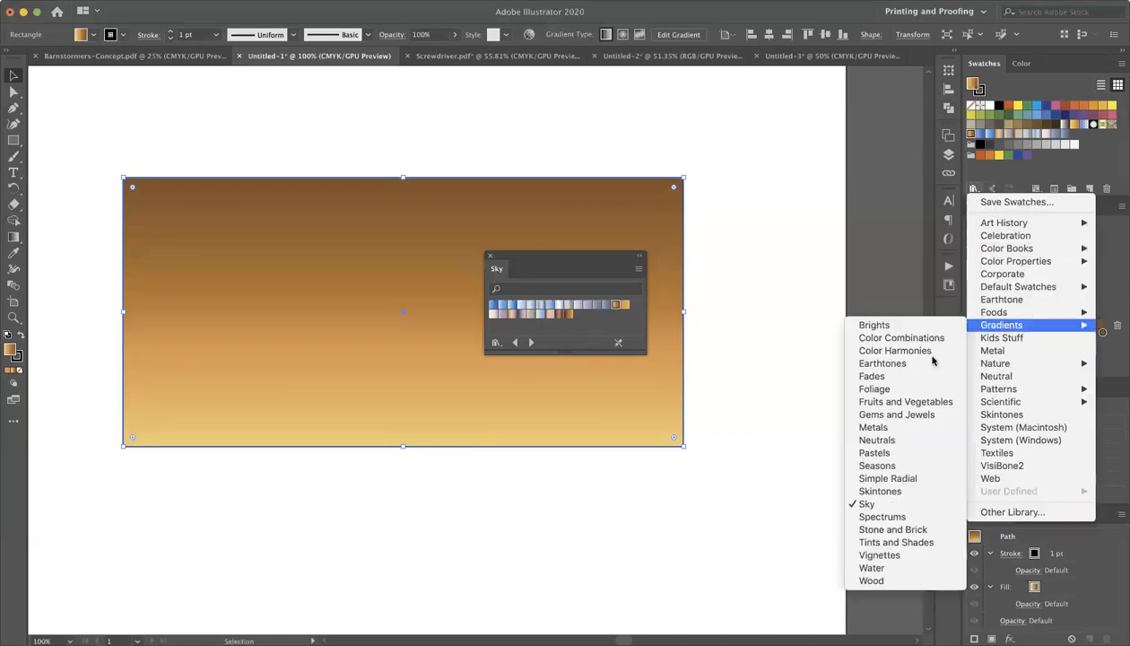
click(906, 428)
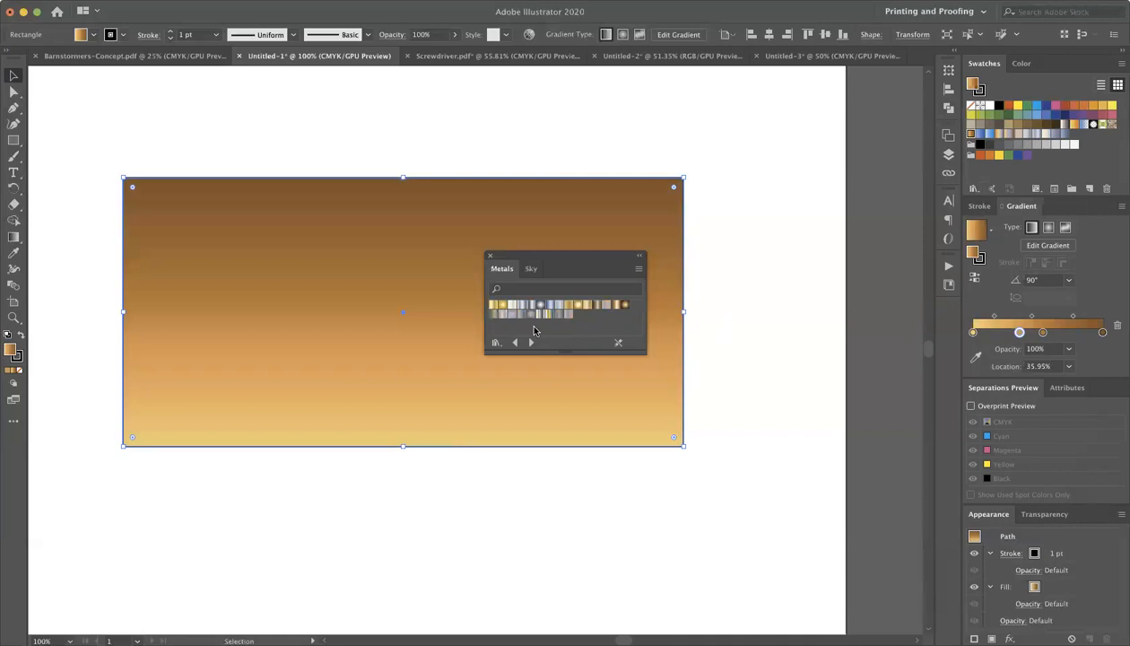
click(493, 304)
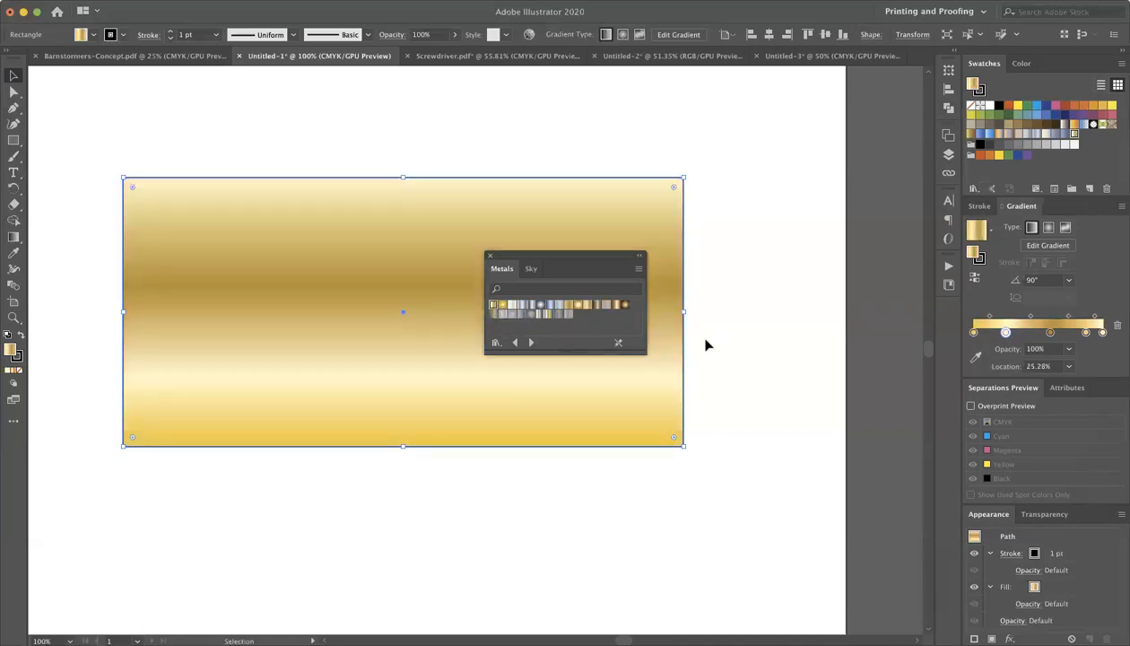
Step: Try the radial gray, greenish and steel-blue Metals gradients on the rectangle, and settle on the linear light gold with a pale highlight
click(512, 313)
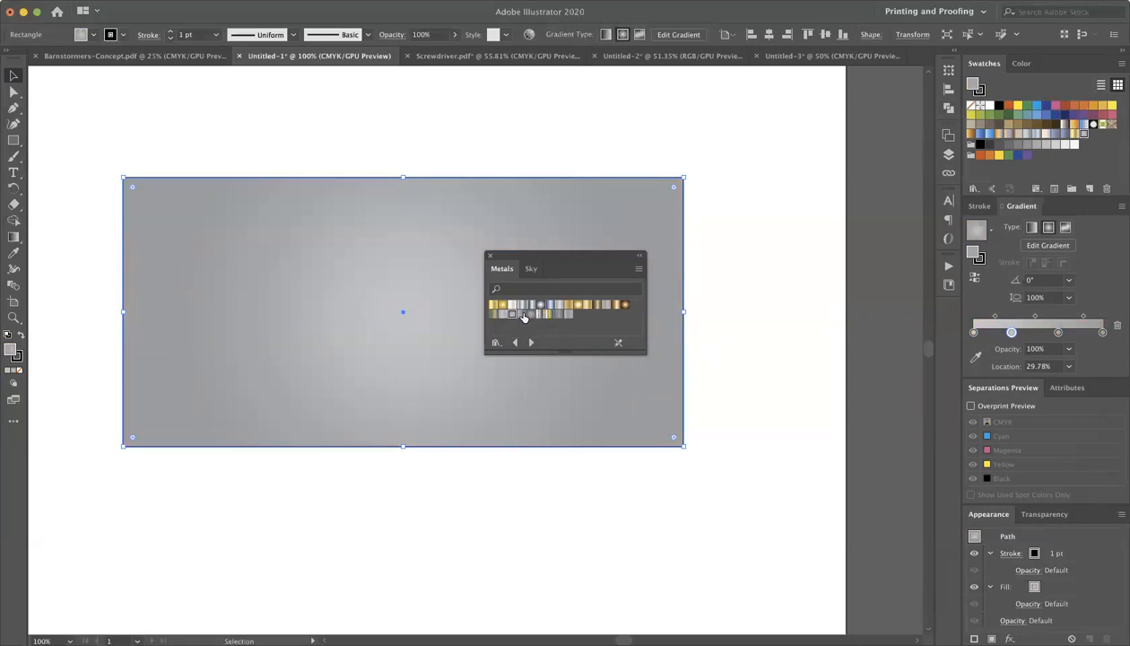
click(494, 317)
click(493, 315)
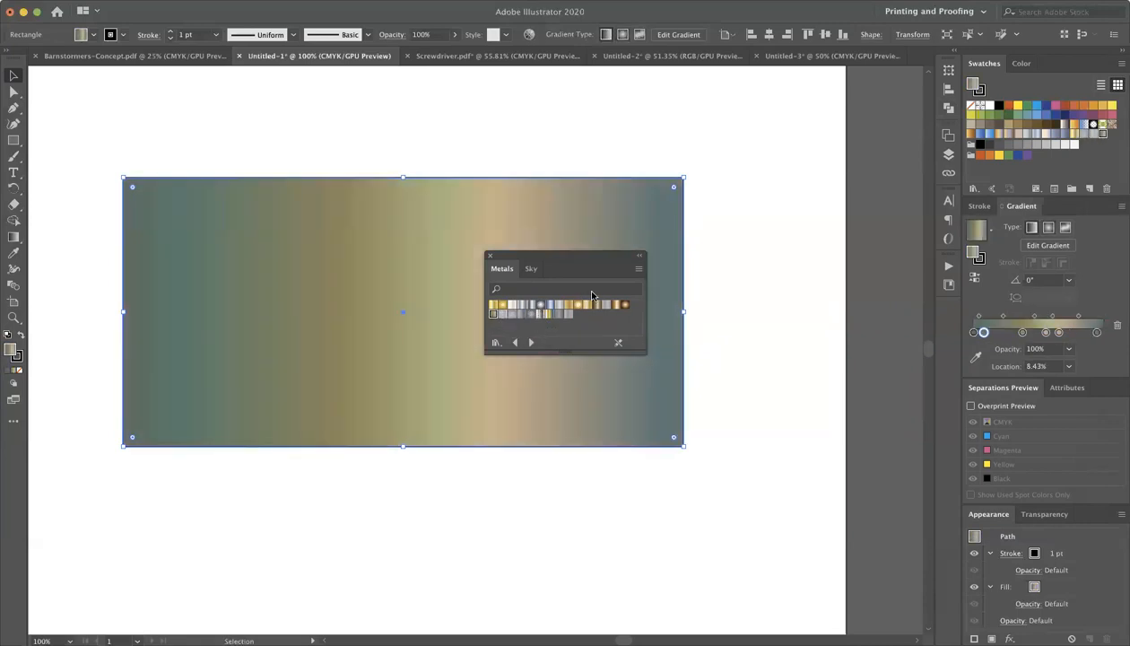
click(569, 306)
click(549, 306)
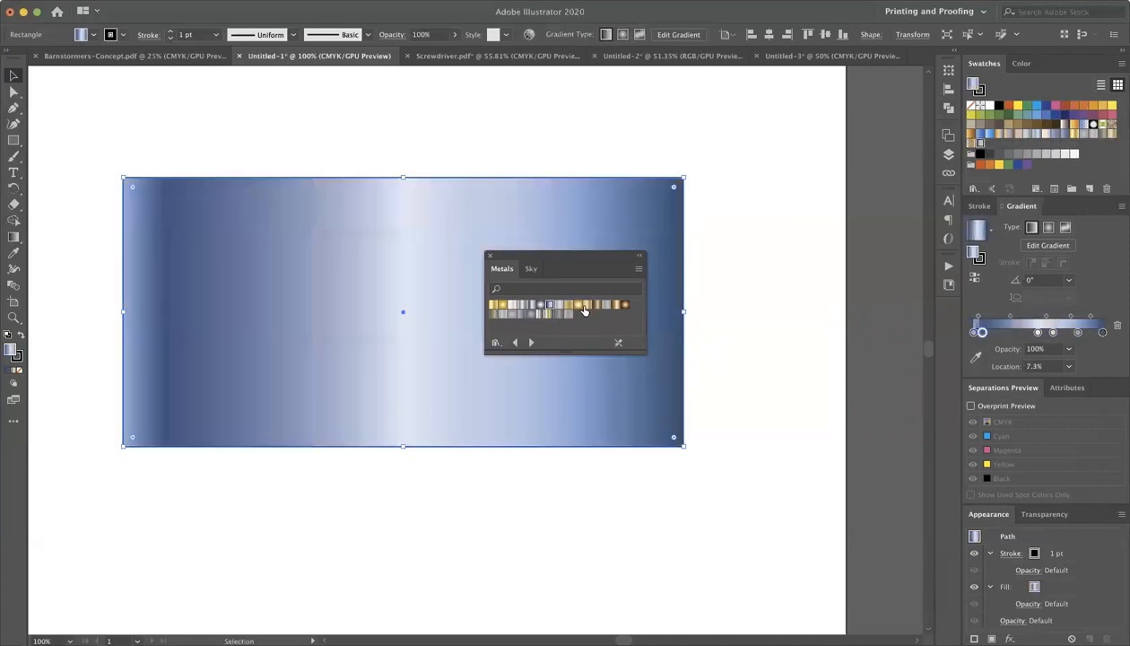
click(588, 306)
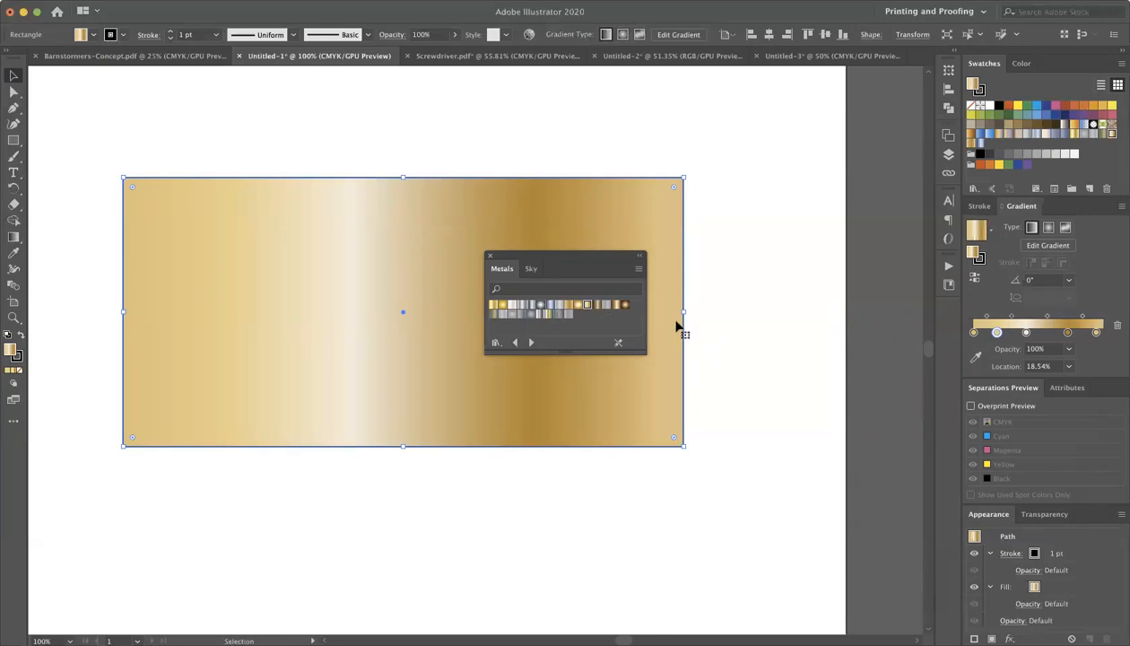
Step: Examine the CMYK color mix of the gold gradient's second stop and its start stop
double_click(996, 333)
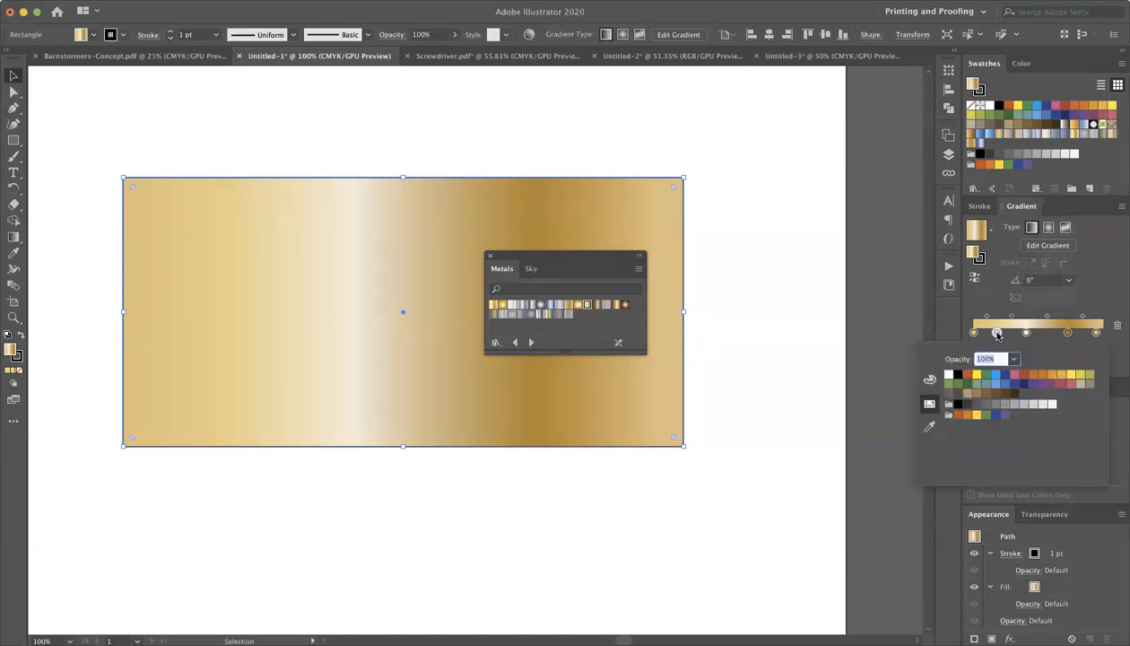
click(930, 379)
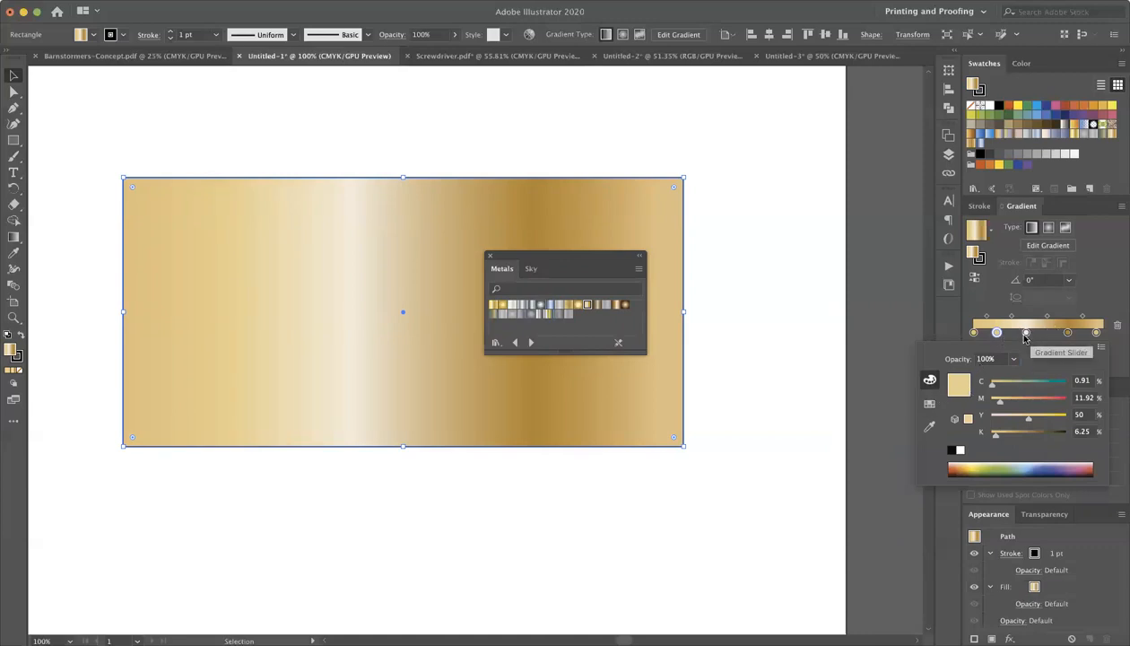
click(973, 332)
double_click(973, 332)
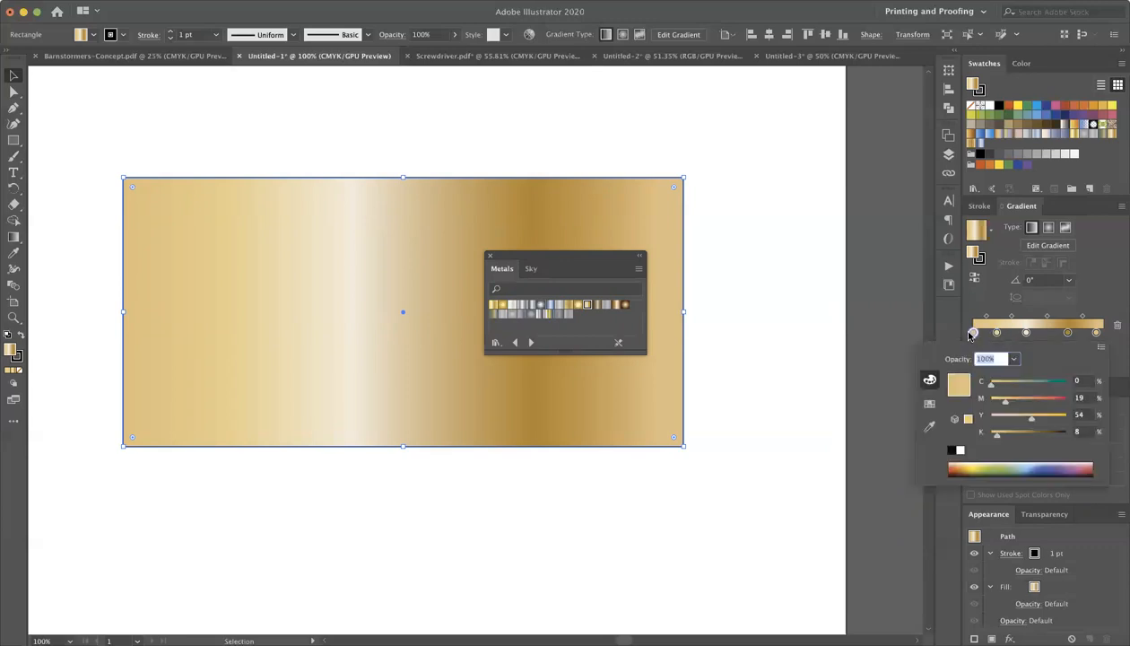
click(929, 407)
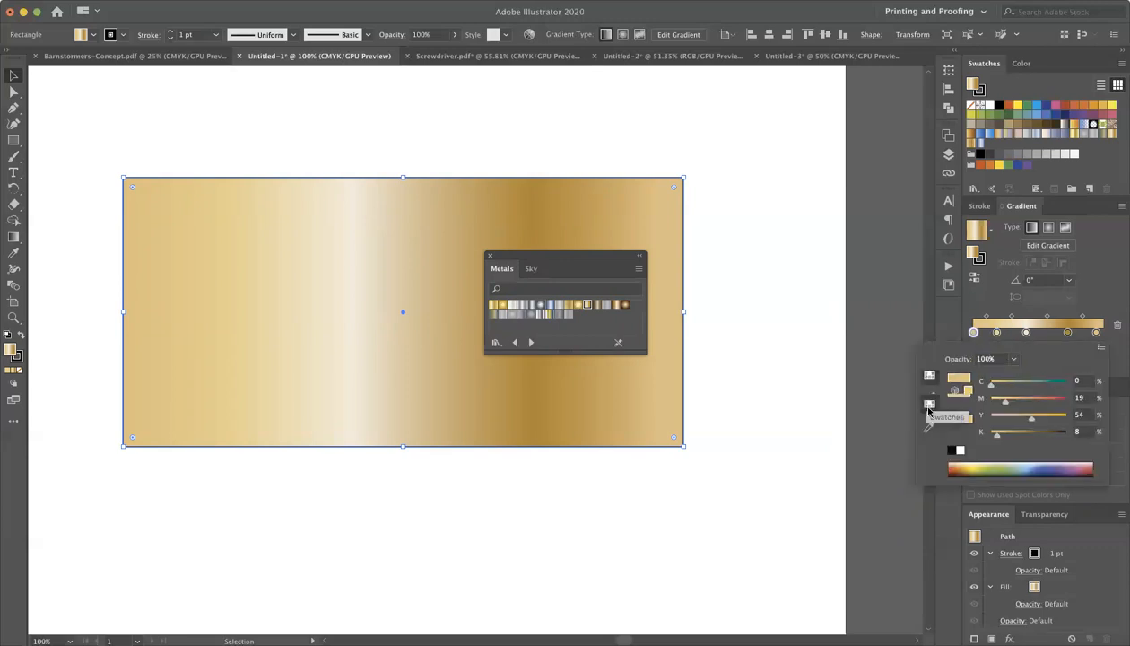
click(929, 379)
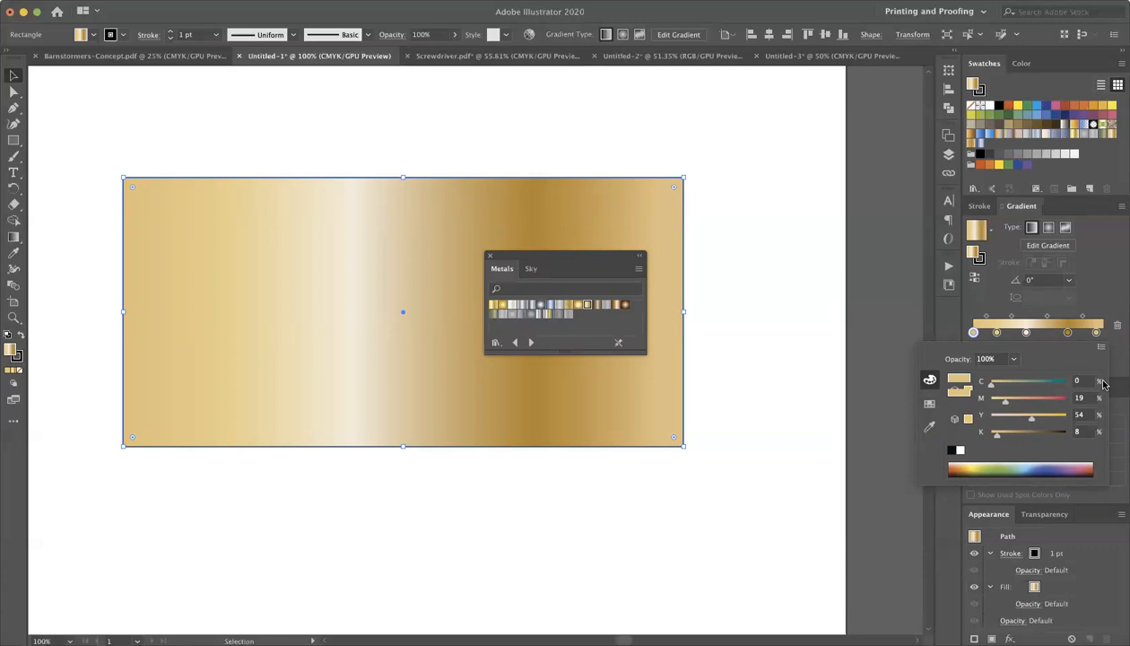